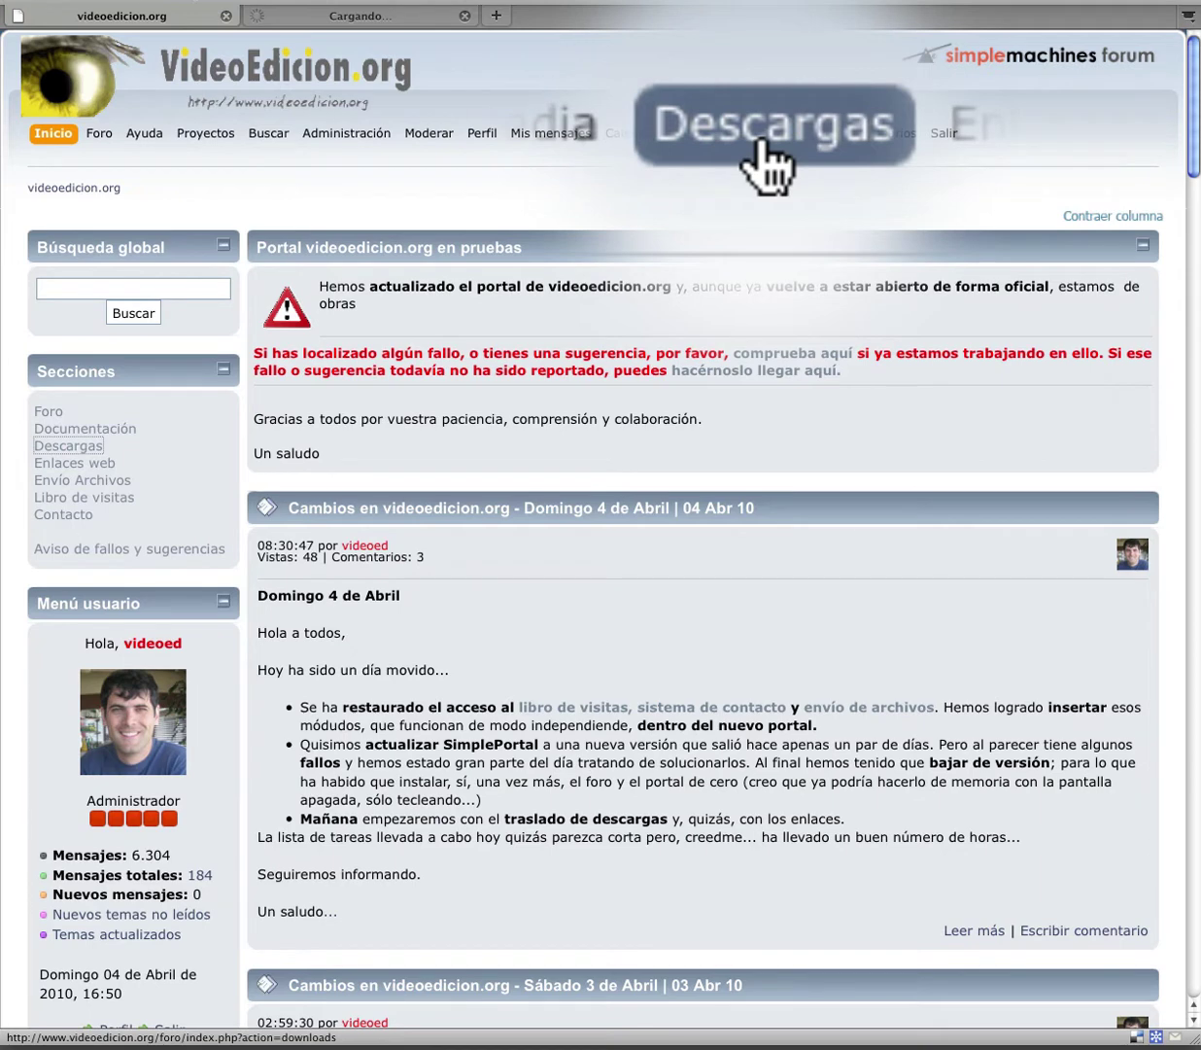
Open the new forum's Descargas section and the old site's MP3Gain 1.2.5 details page
click(762, 133)
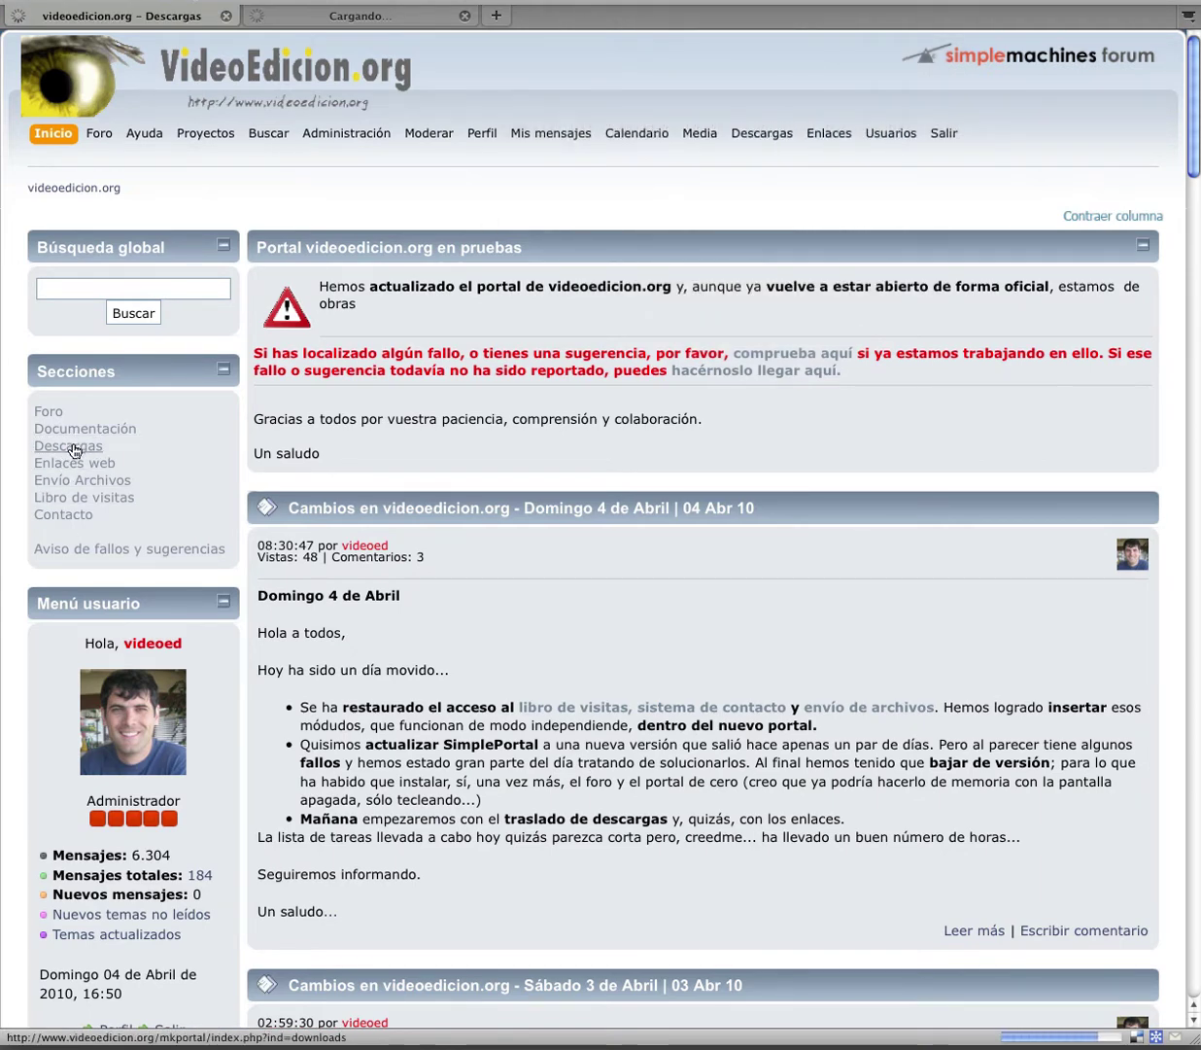
click(371, 18)
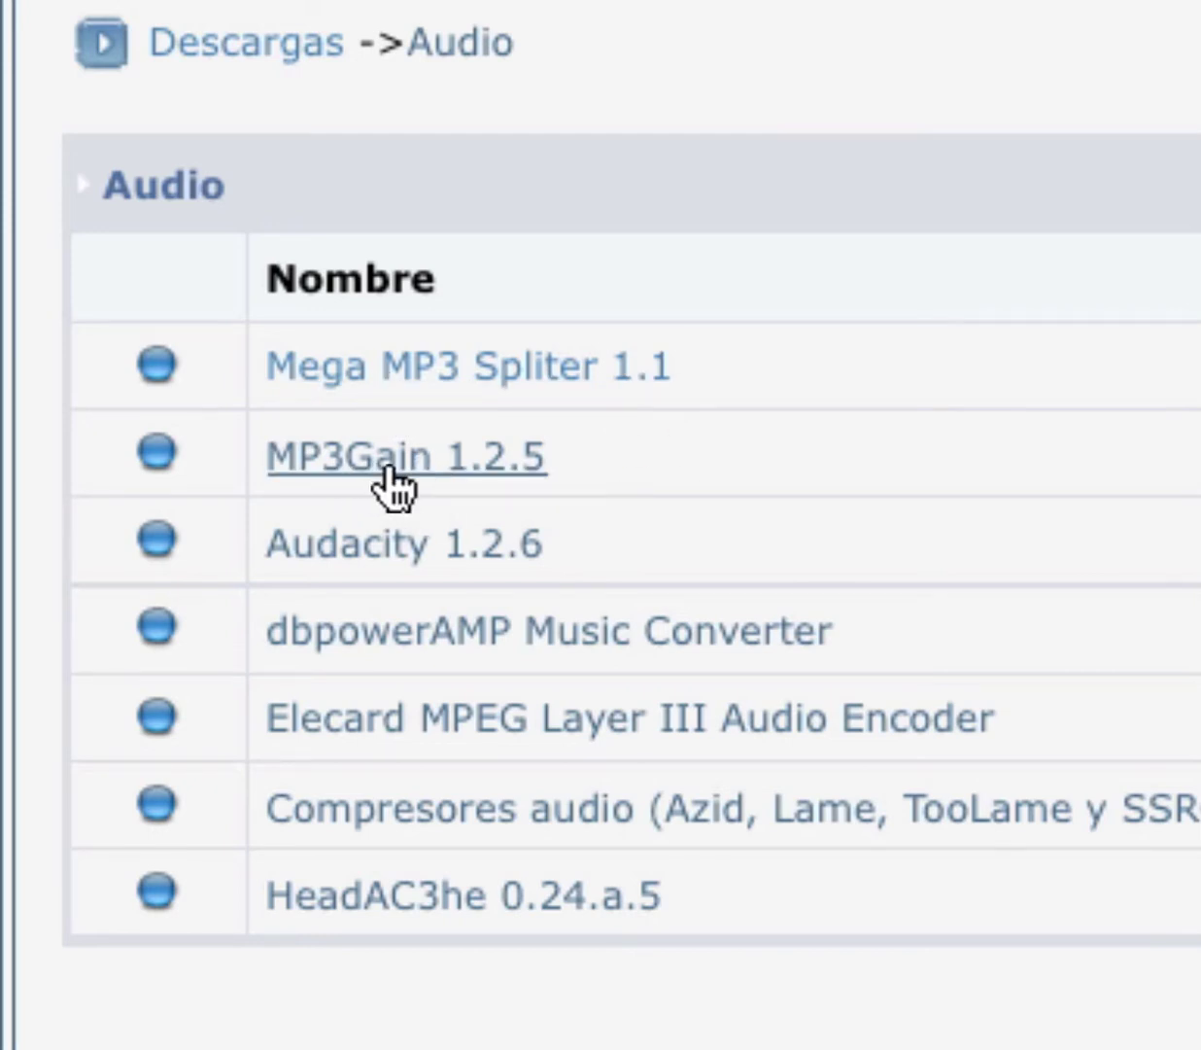
click(382, 468)
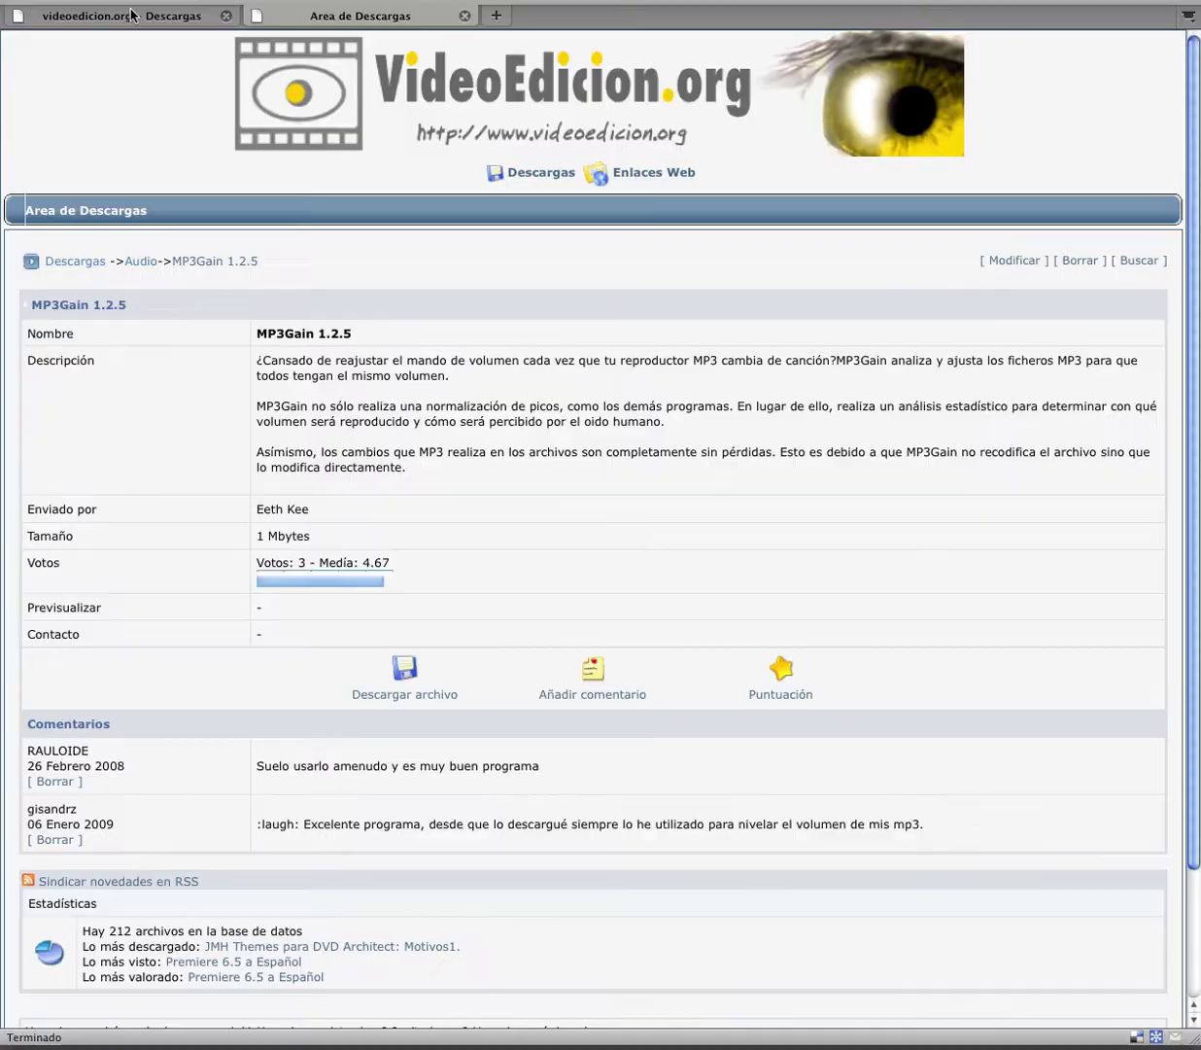
click(131, 15)
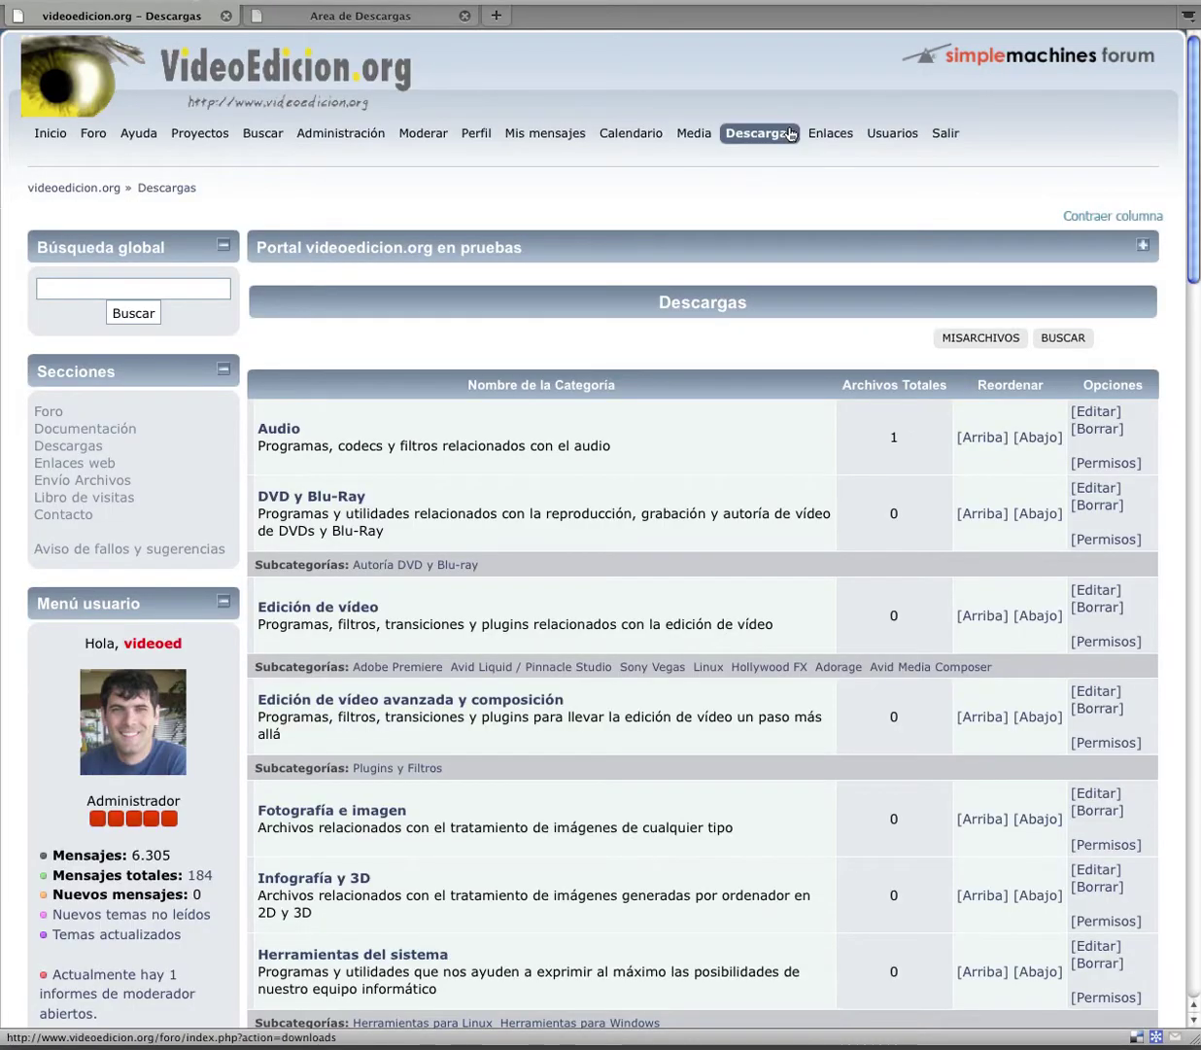
Check the Archivos Totales counts, then open the Audio category holding one file
scroll(622, 329, down, 6)
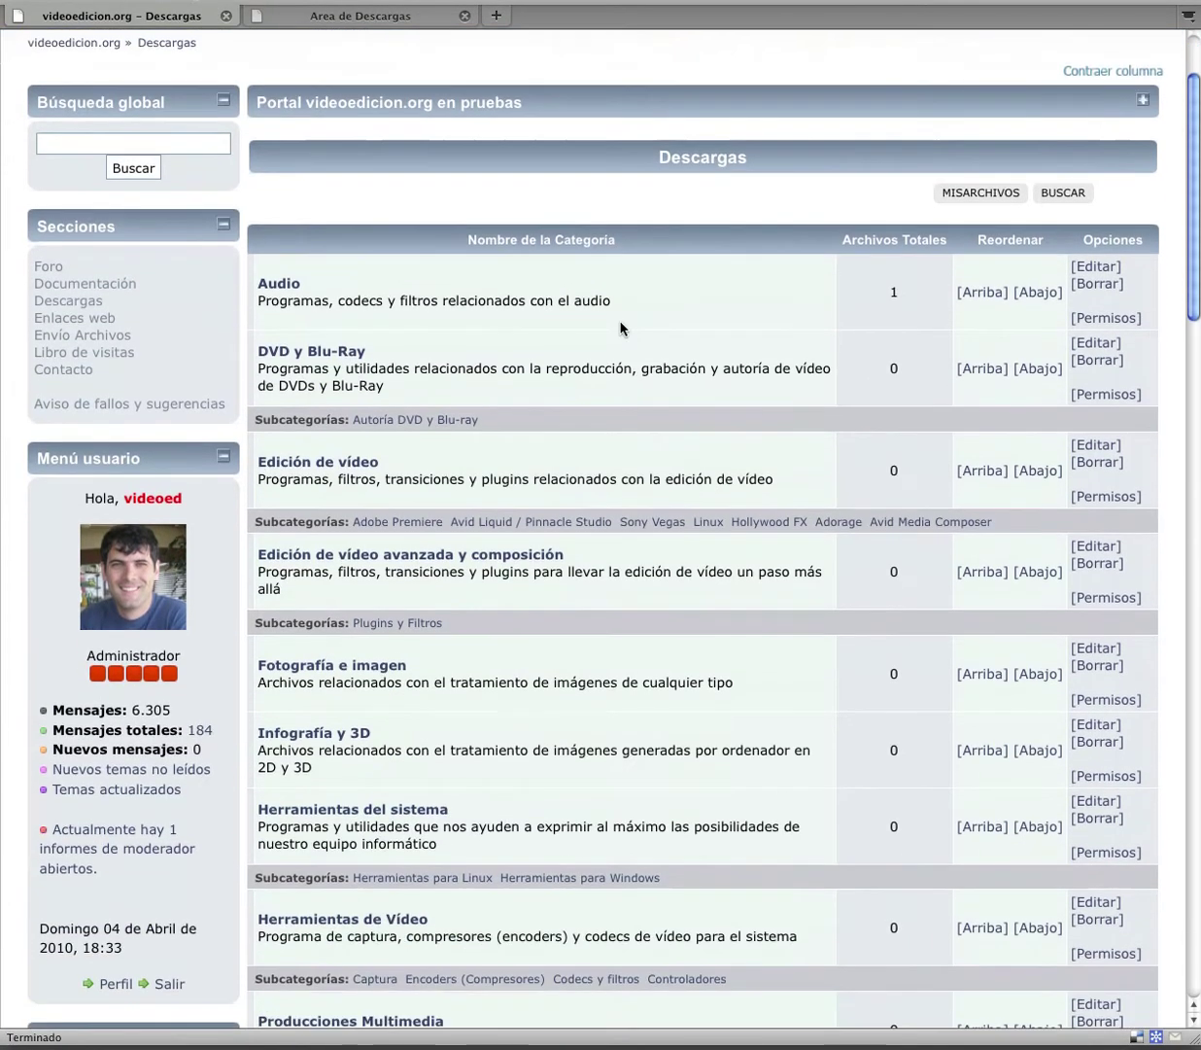
scroll(747, 331, up, 4)
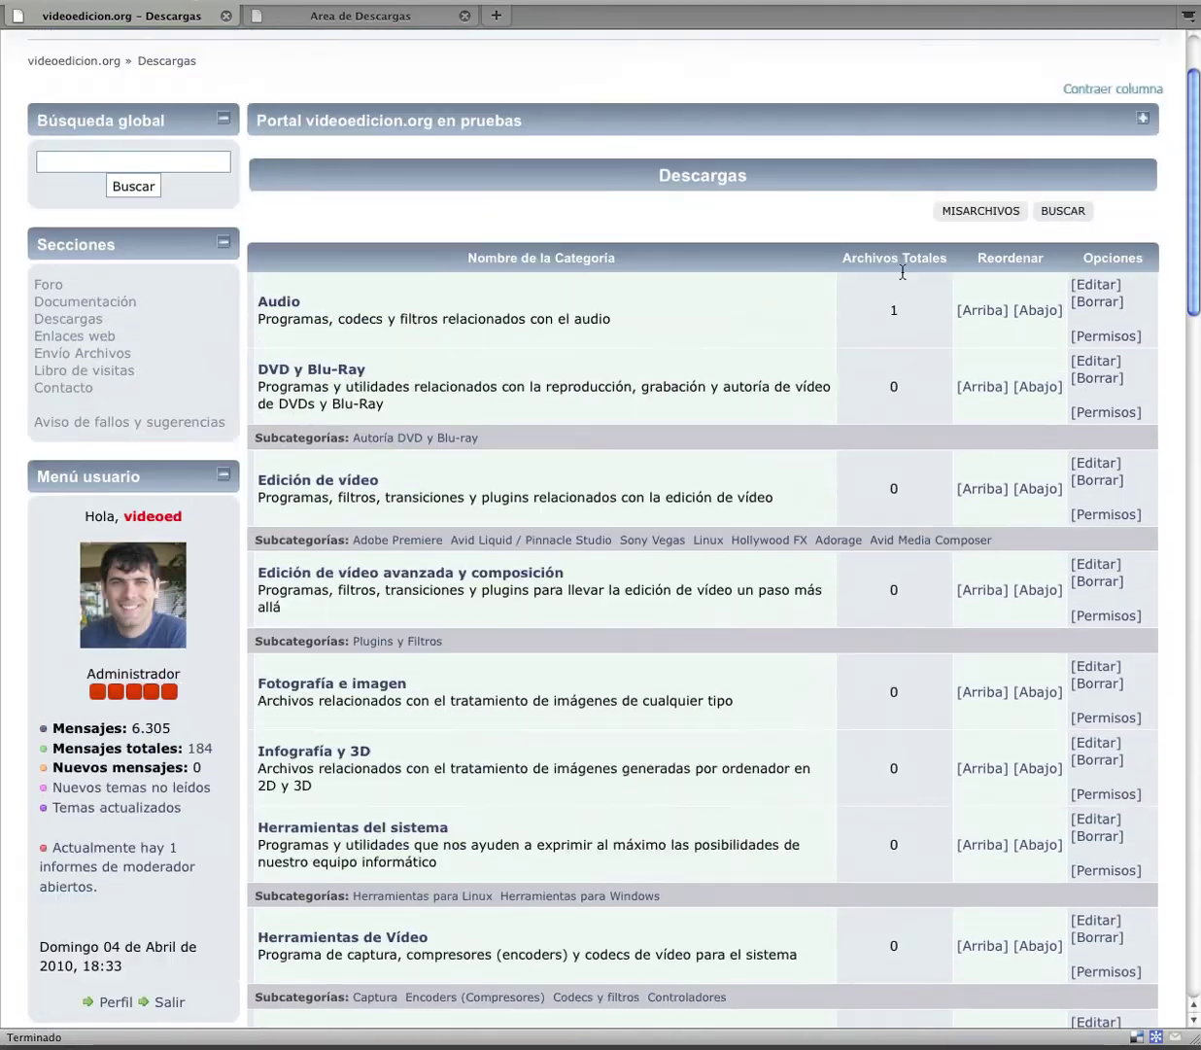
drag(845, 255, 943, 256)
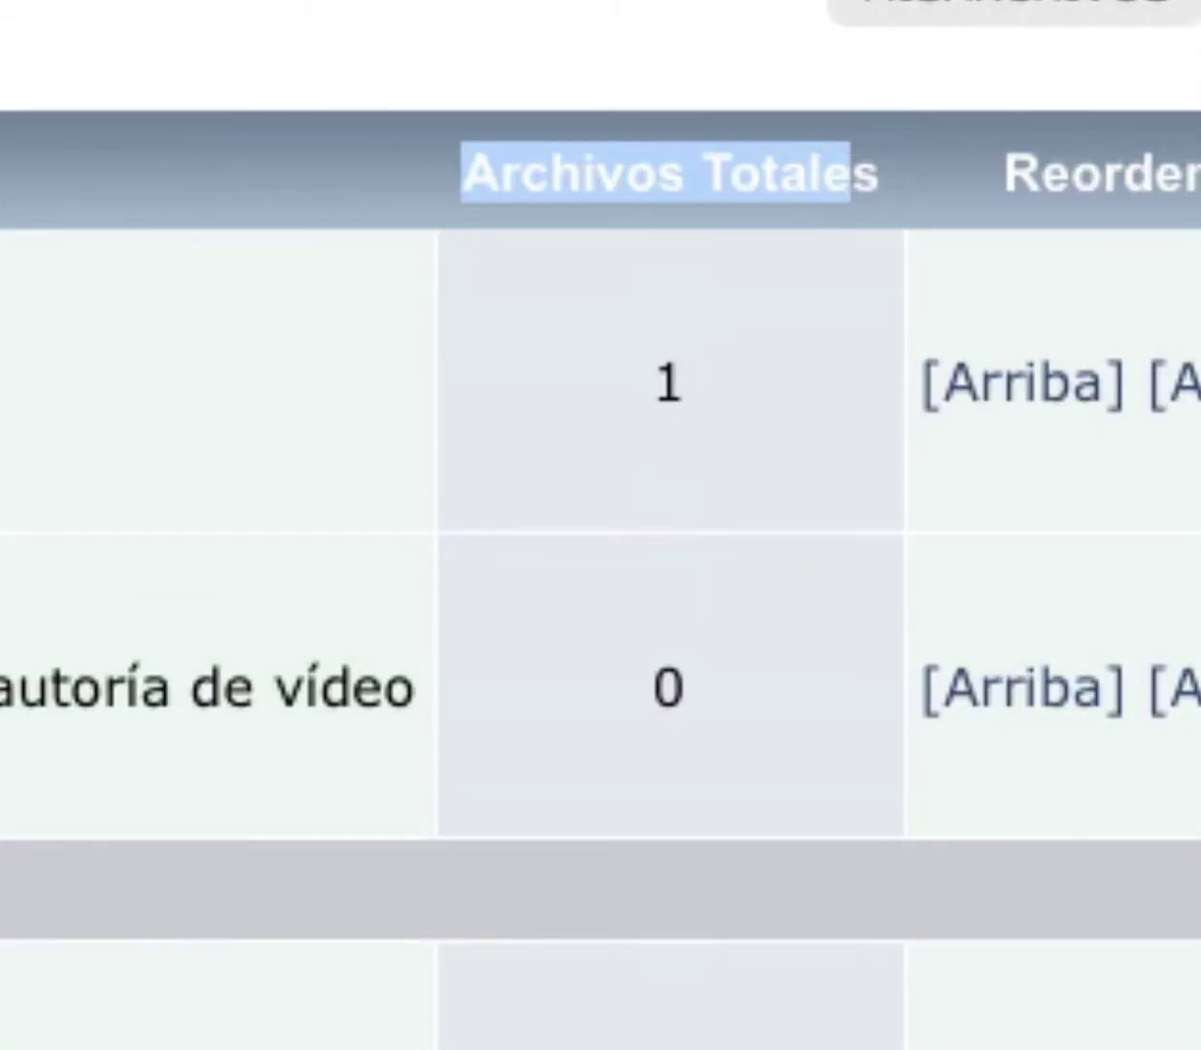
scroll(676, 778, down, 3)
scroll(676, 777, up, 6)
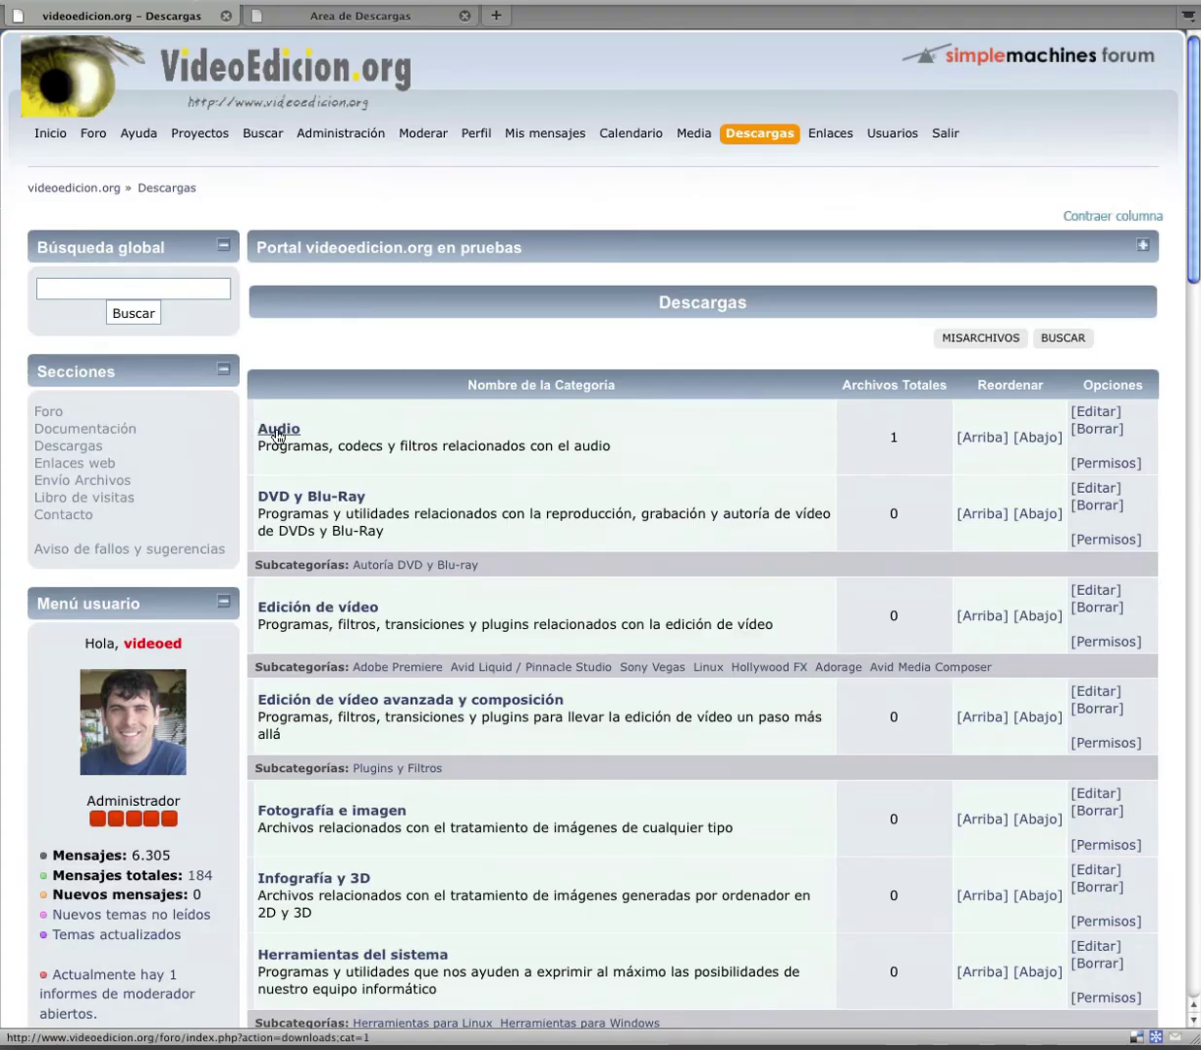
click(278, 436)
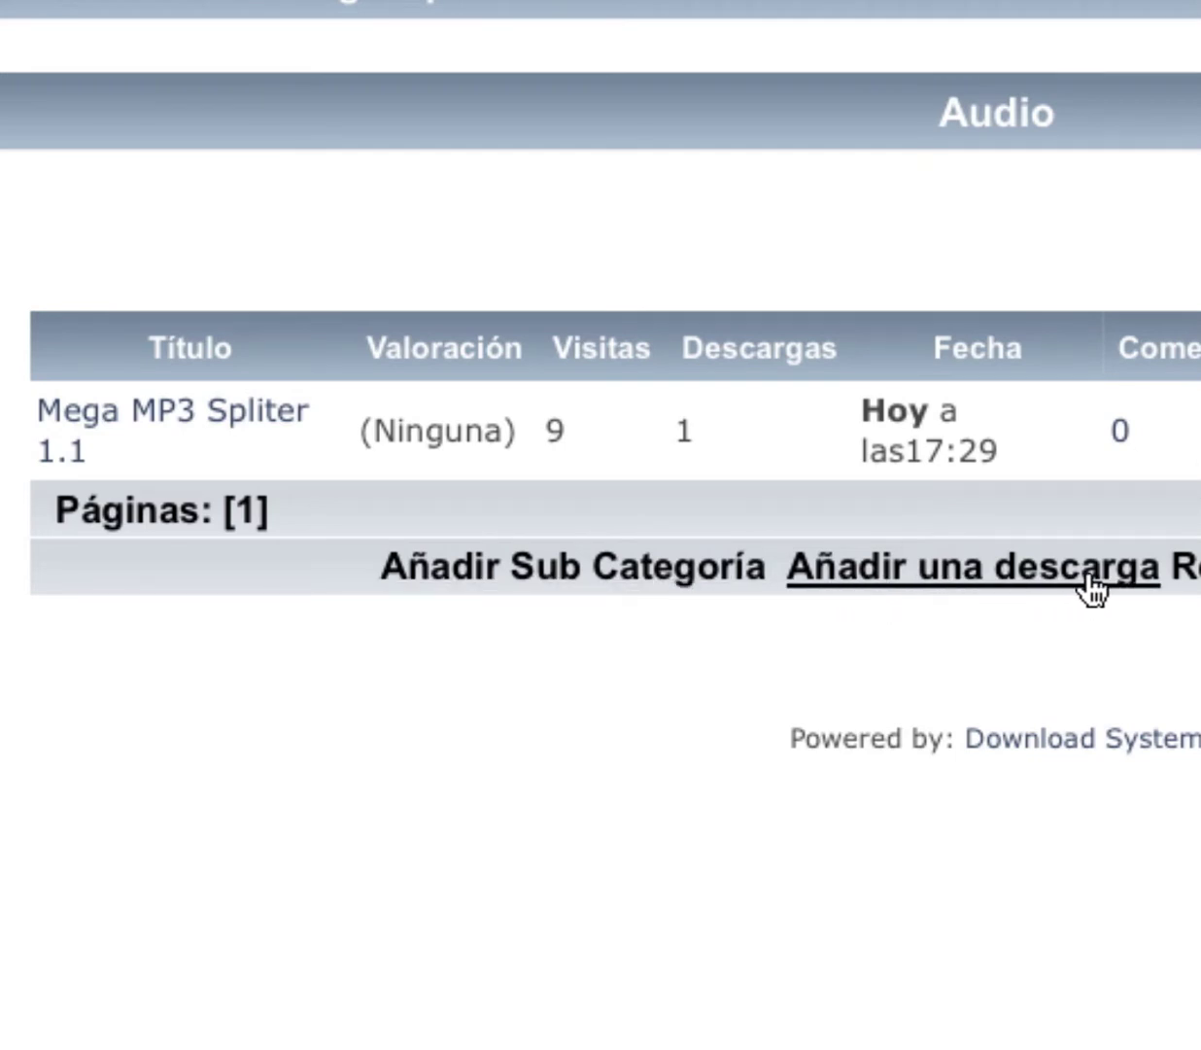
Start a new download entry in the Audio category with 'Añadir una descarga'
click(891, 590)
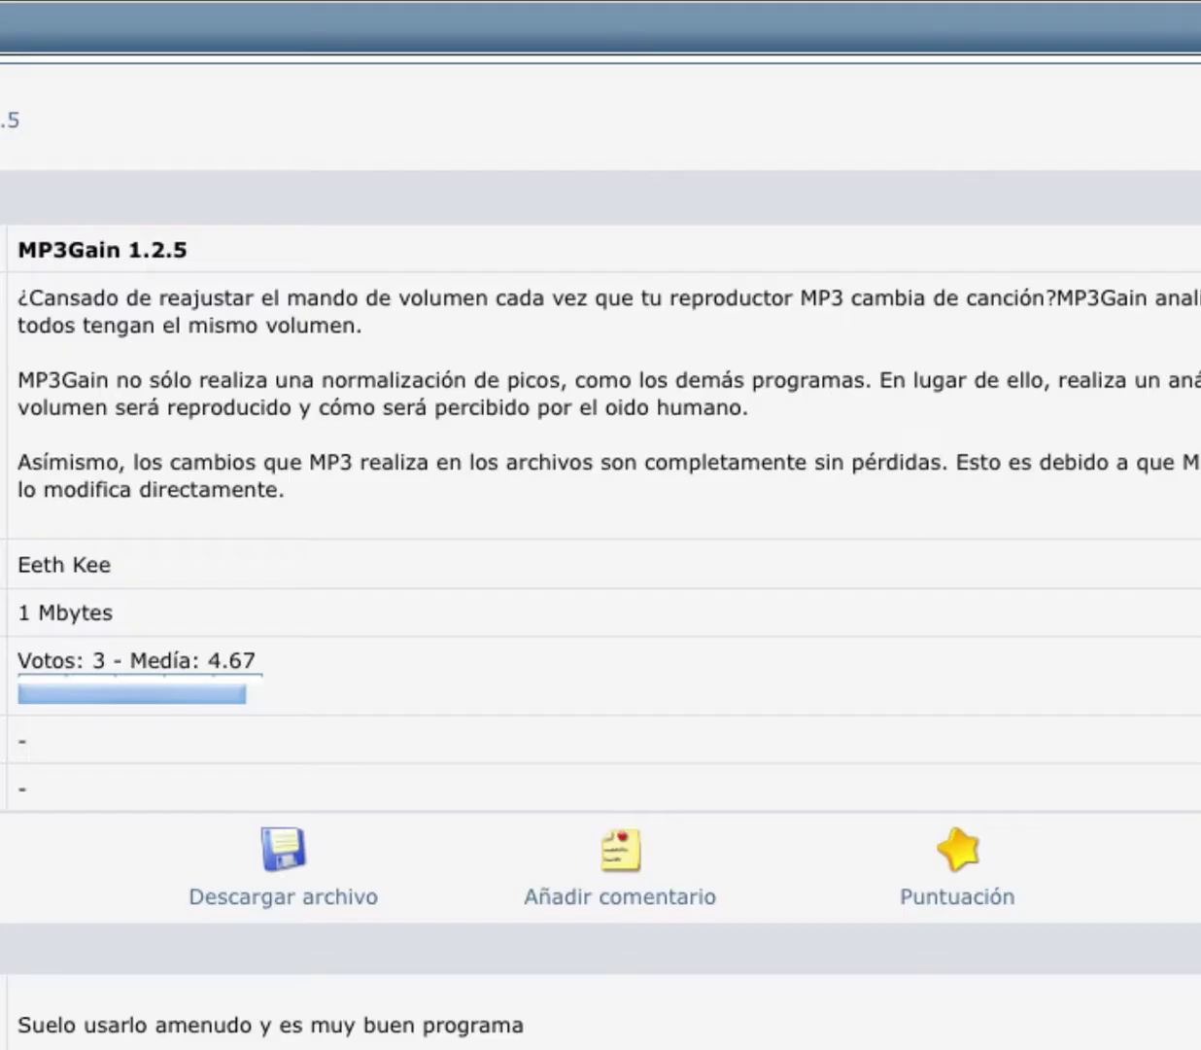
Give the new download the title MP3Gain 1.2.5 and keep its category as Audio
drag(234, 249, 21, 243)
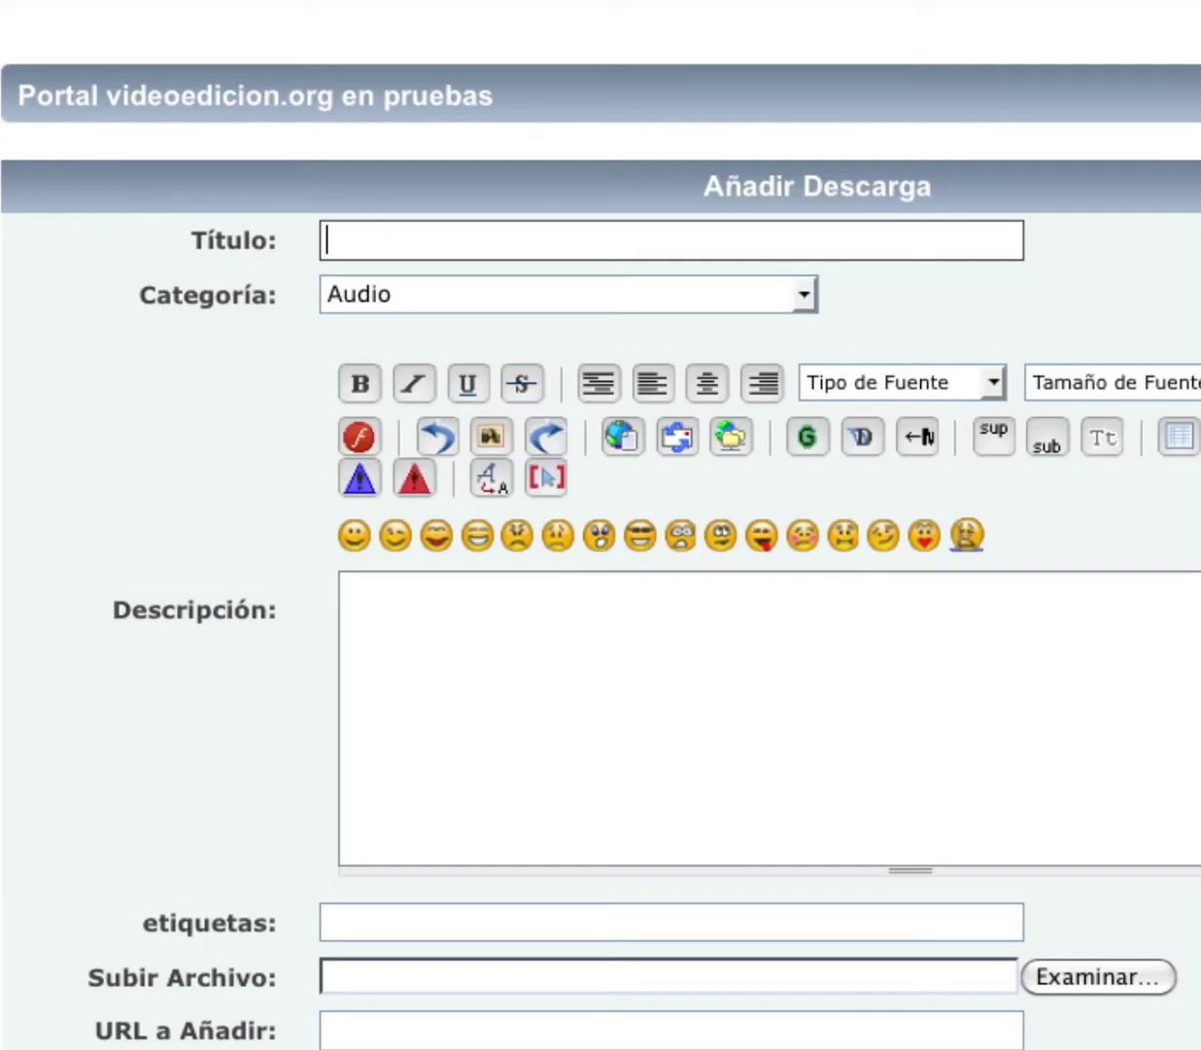
text(MP3Gain 1.2.5)
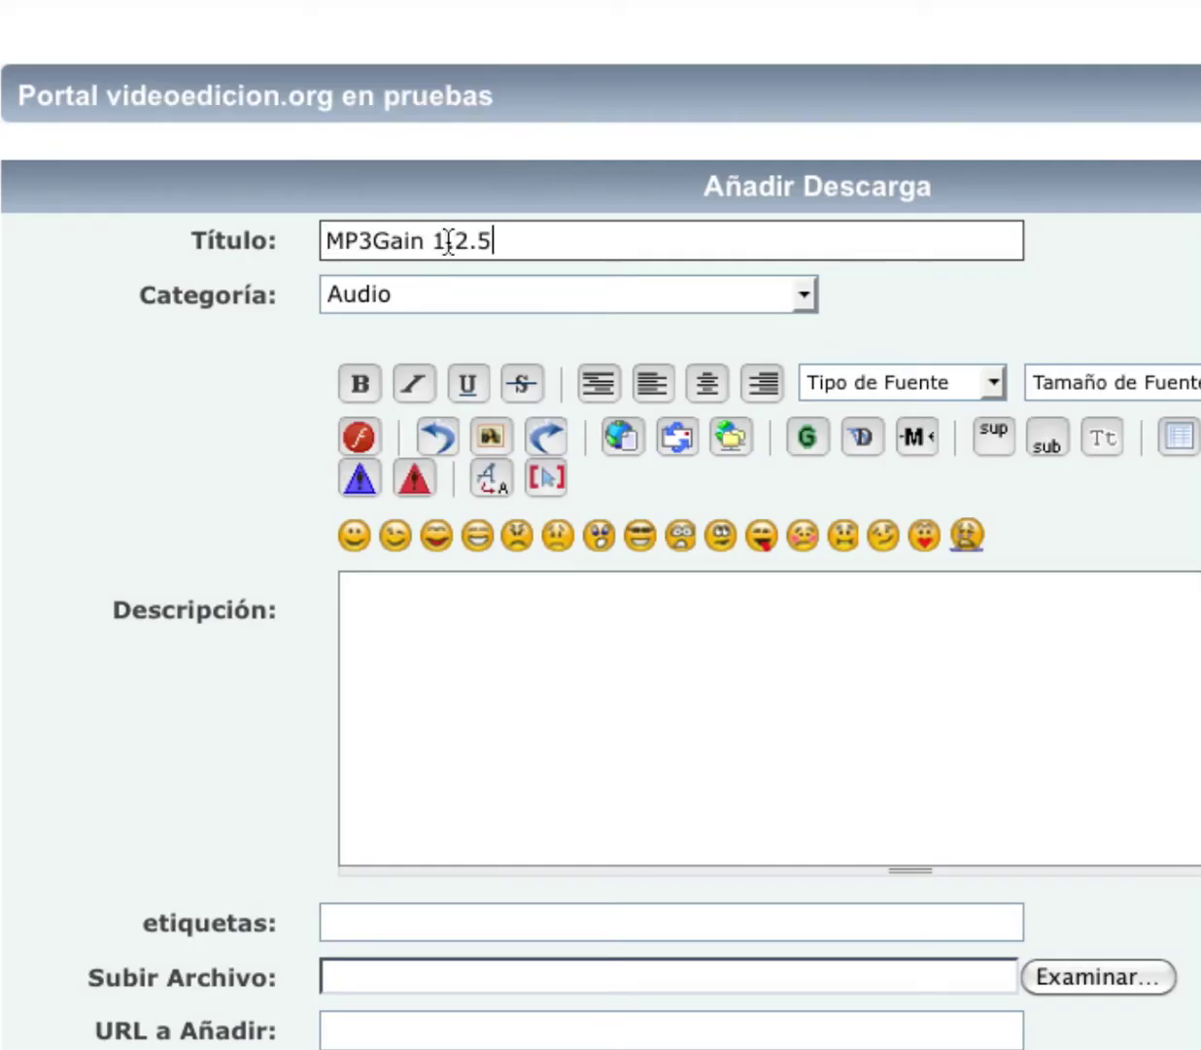
click(471, 295)
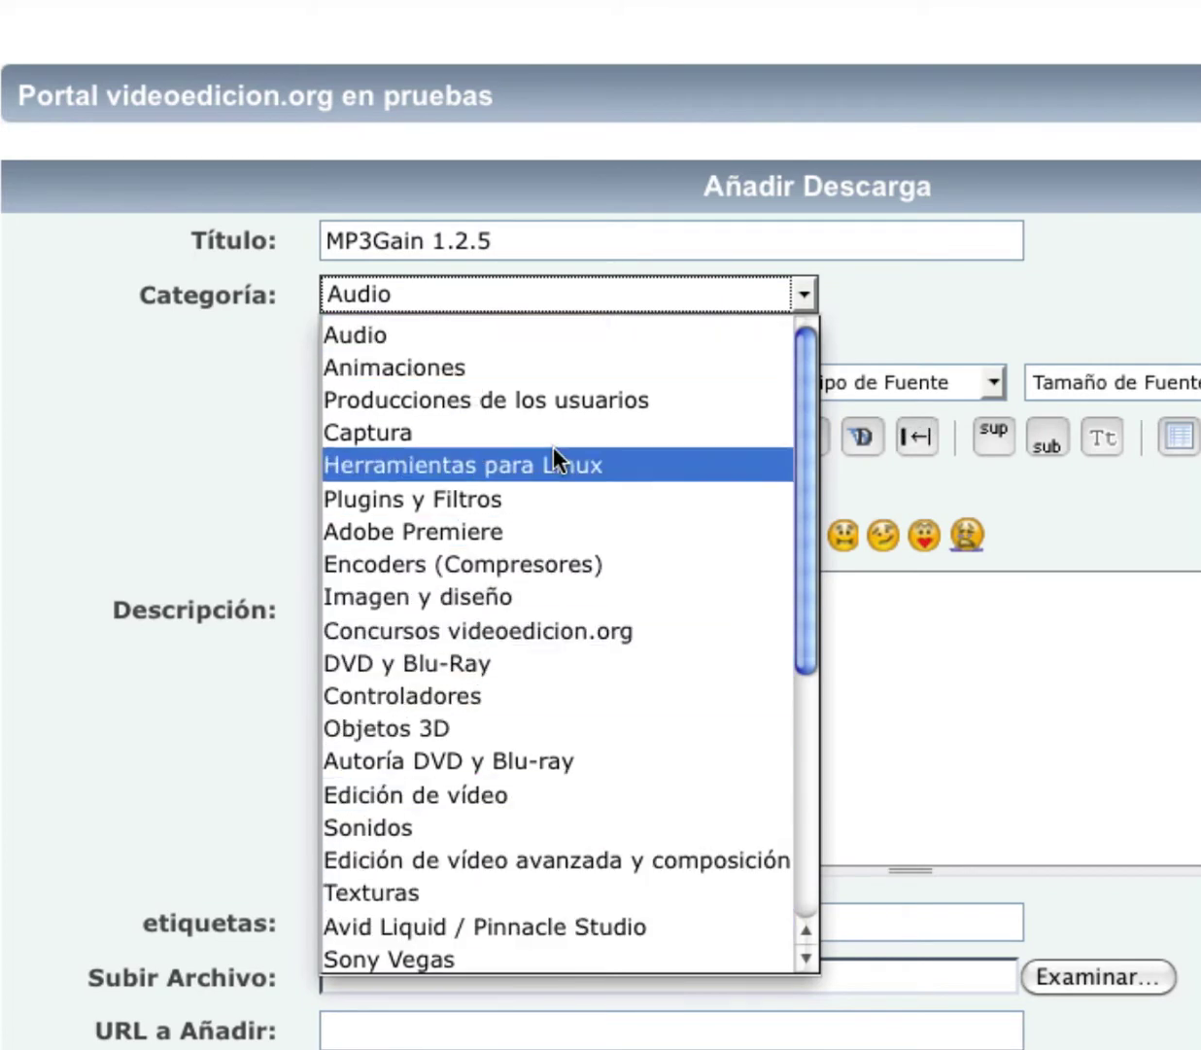
scroll(584, 708, down, 5)
scroll(573, 681, up, 5)
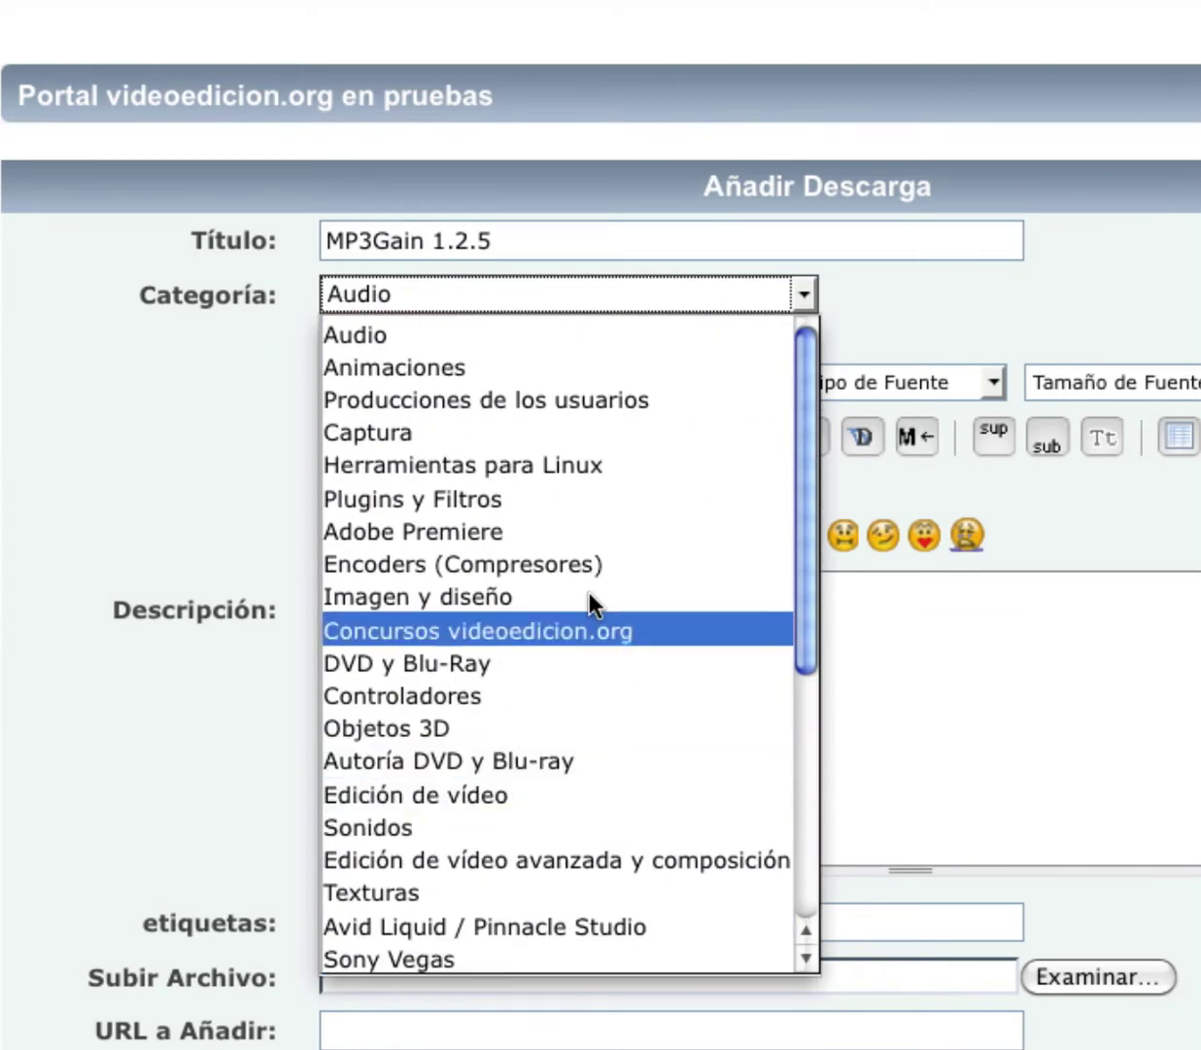
click(512, 333)
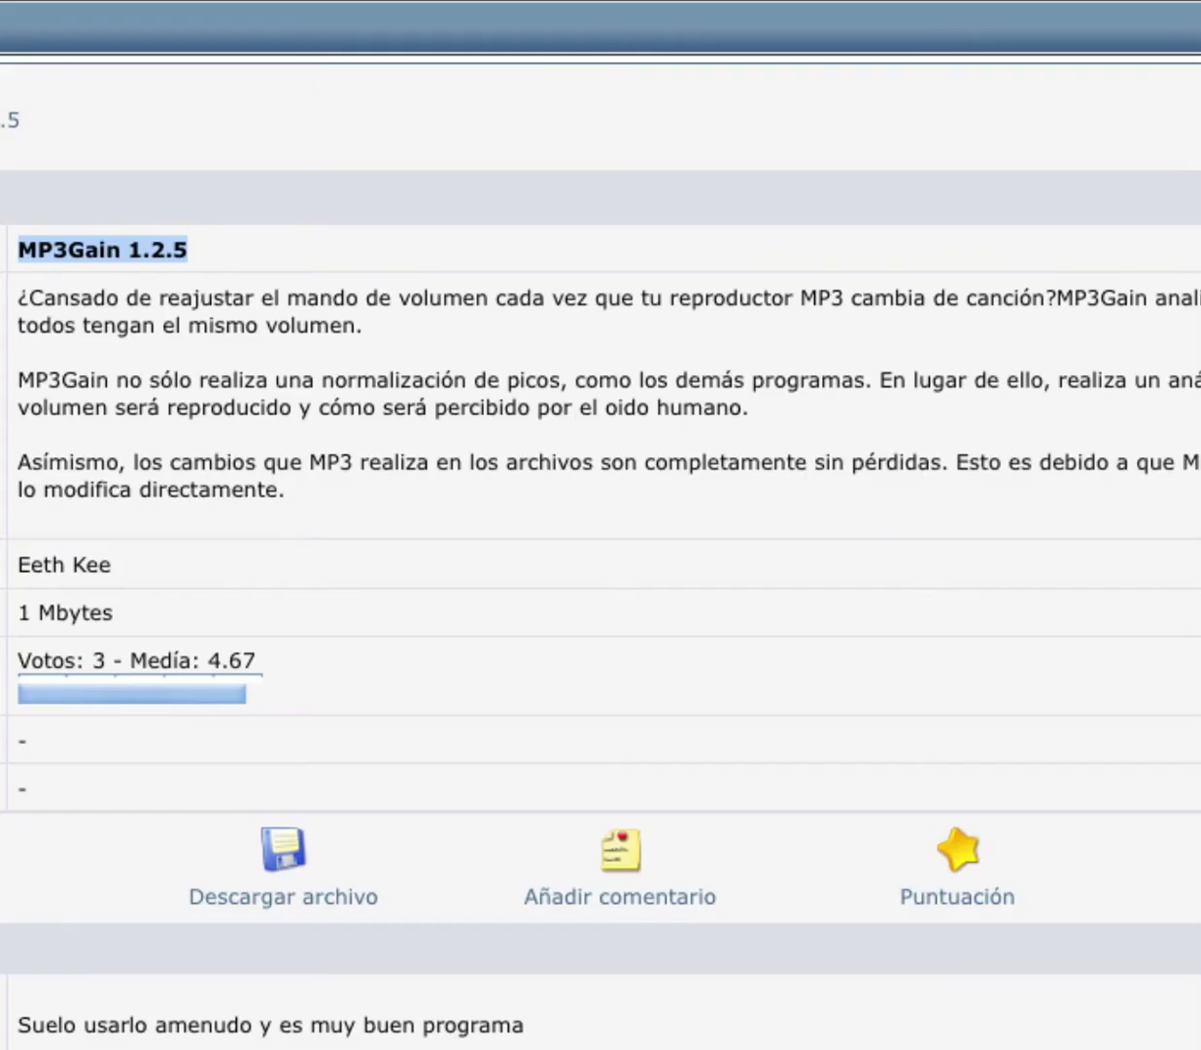
Copy the three description paragraphs from the old page into Descripción
click(215, 391)
drag(281, 489, 5, 326)
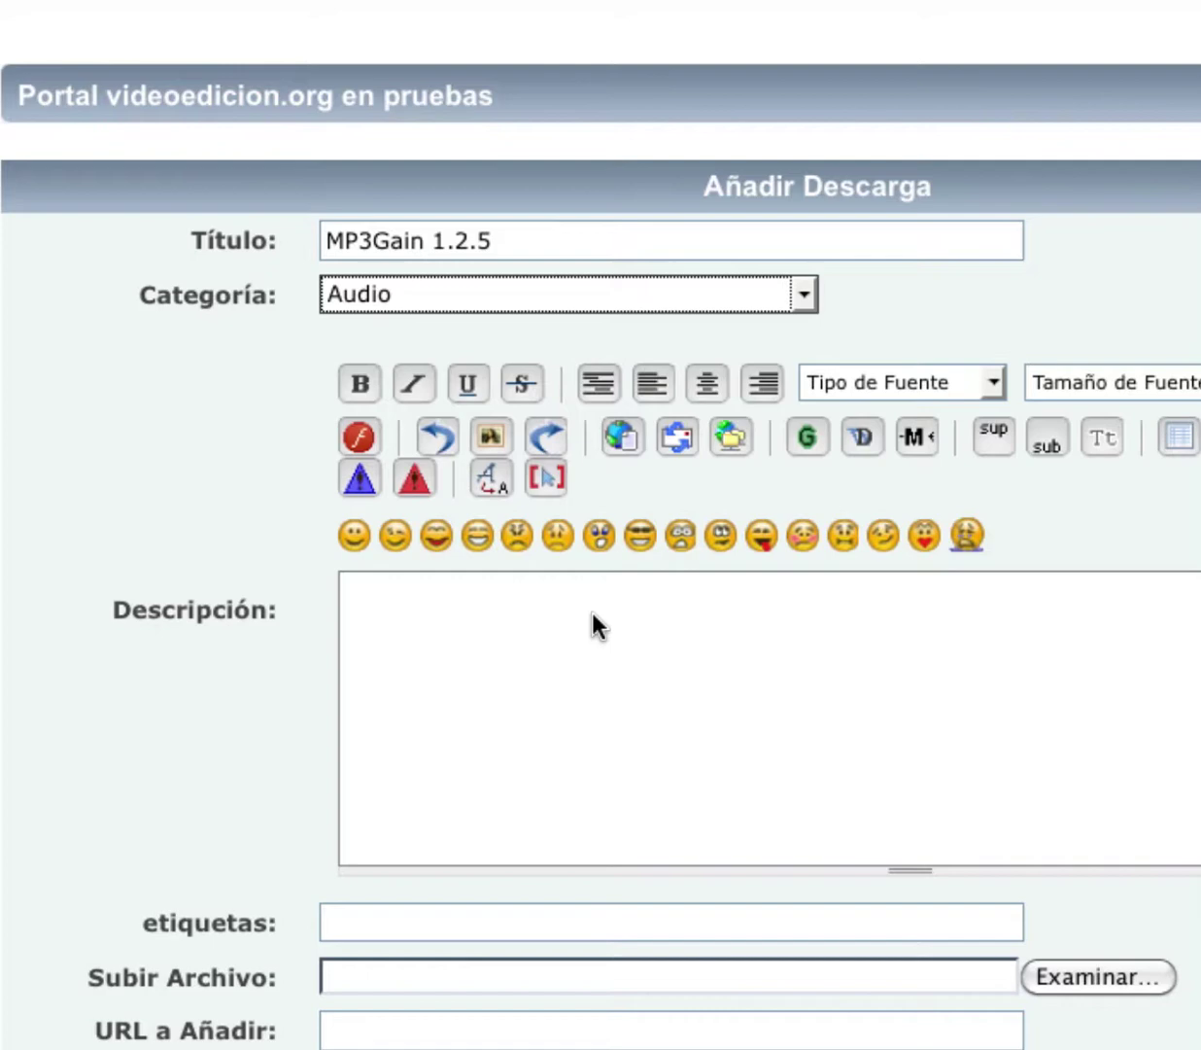
click(602, 710)
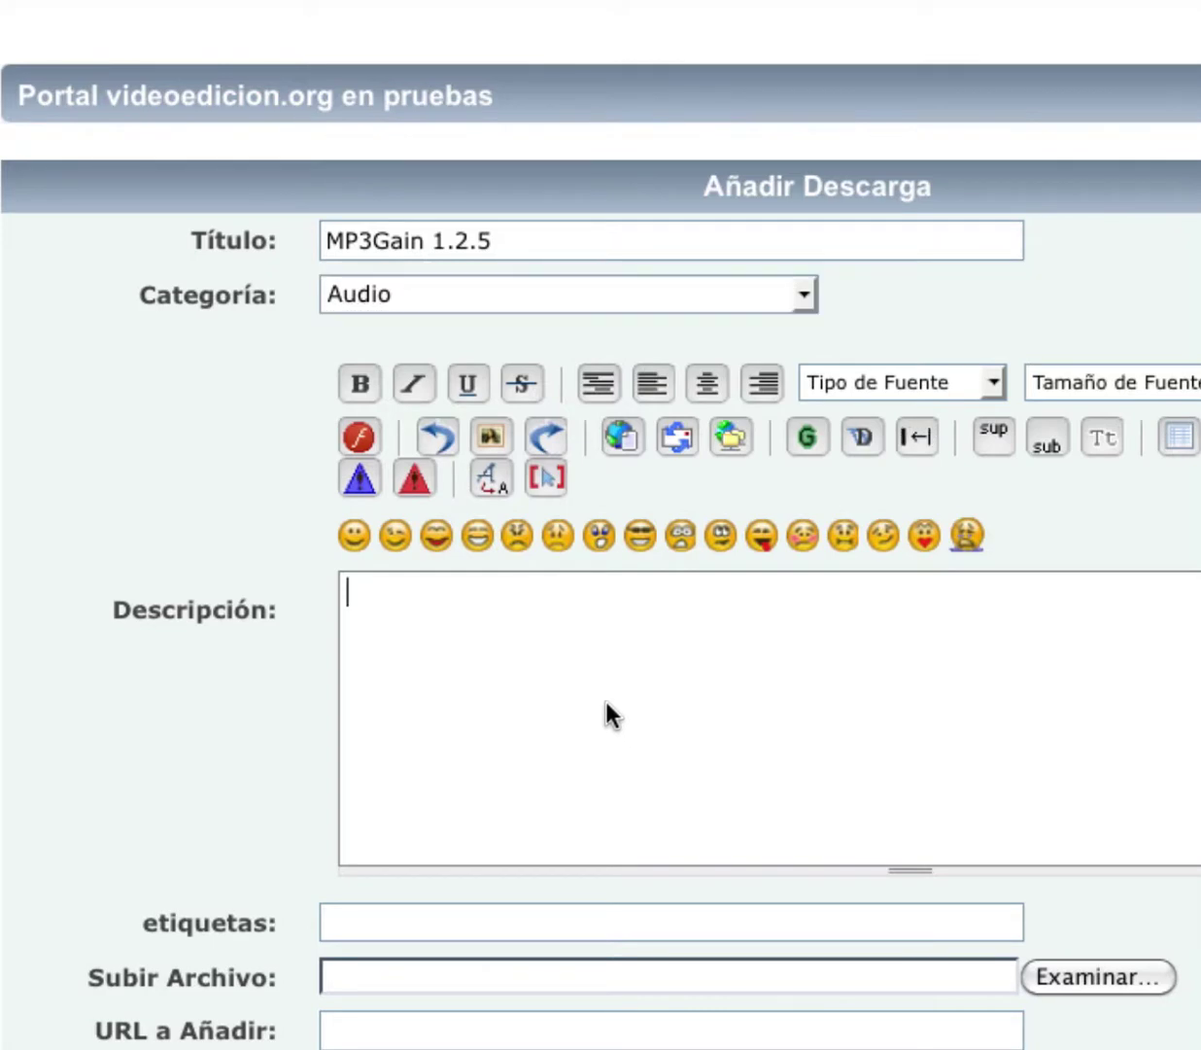
text(¿Cansado de reajustar el mando de volumen cada vez que tu reproductor MP3 cambia de canción?MP3Gain analiza y ajusta los ficheros MP3 para que todos tengan el mismo volumen.  MP3Gain no sólo realiza una normalización de picos, como los demás programas. En lugar de ello, realiza un análisis estadístico para determinar con qué volumen será reproducido y cómo será percibido por el oido humano.  Asímismo, los cambios que MP3 realiza en los archivos son completamente sin pérdidas. Esto es debido a que MP3Gain no recodifica el archivo sino que lo modifica directamente.)
scroll(315, 740, down, 3)
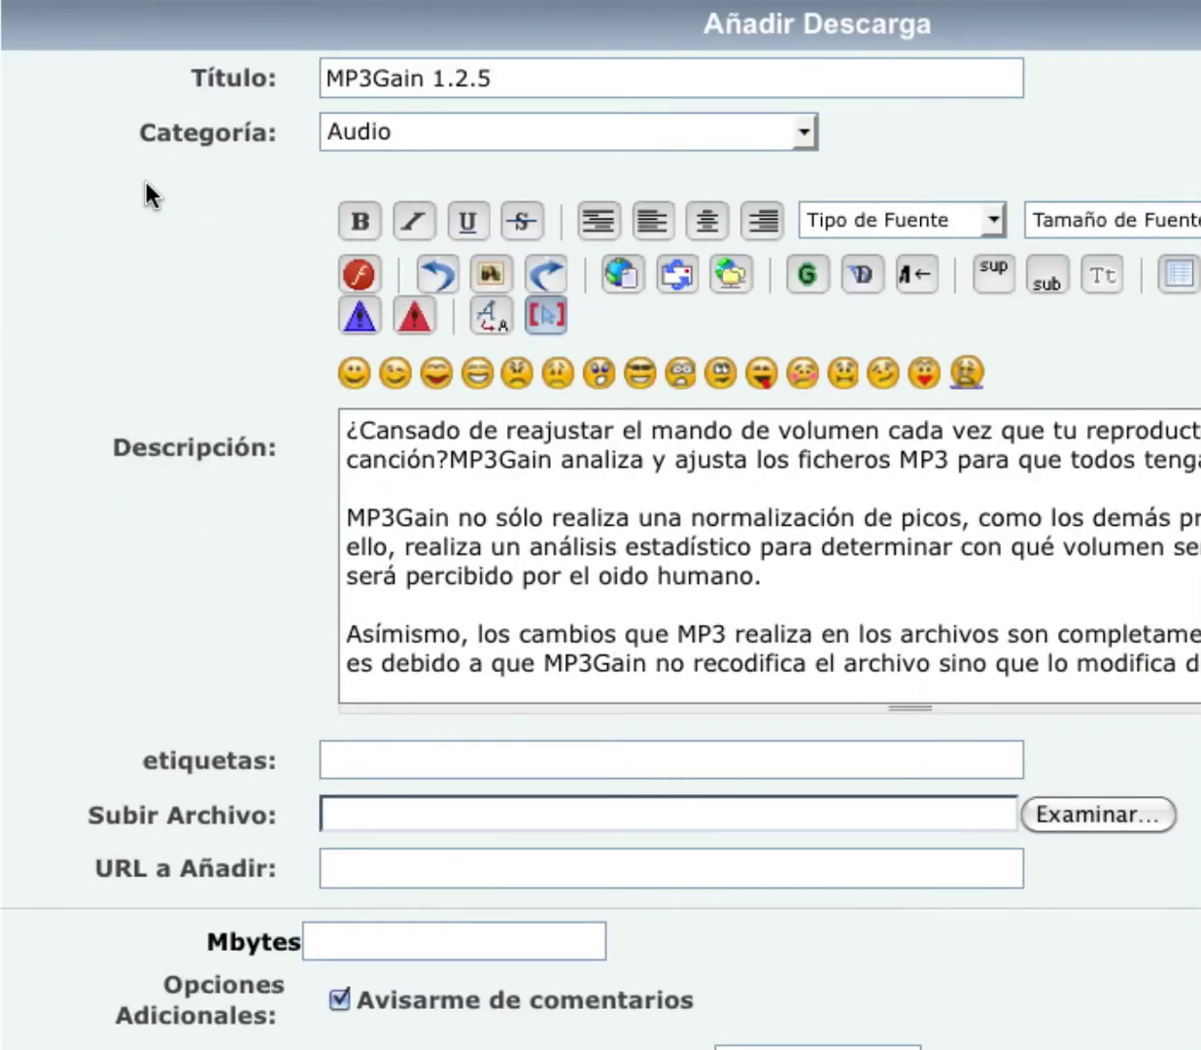
Enter the tags 'audio mp3 volumen ganancia'
click(370, 771)
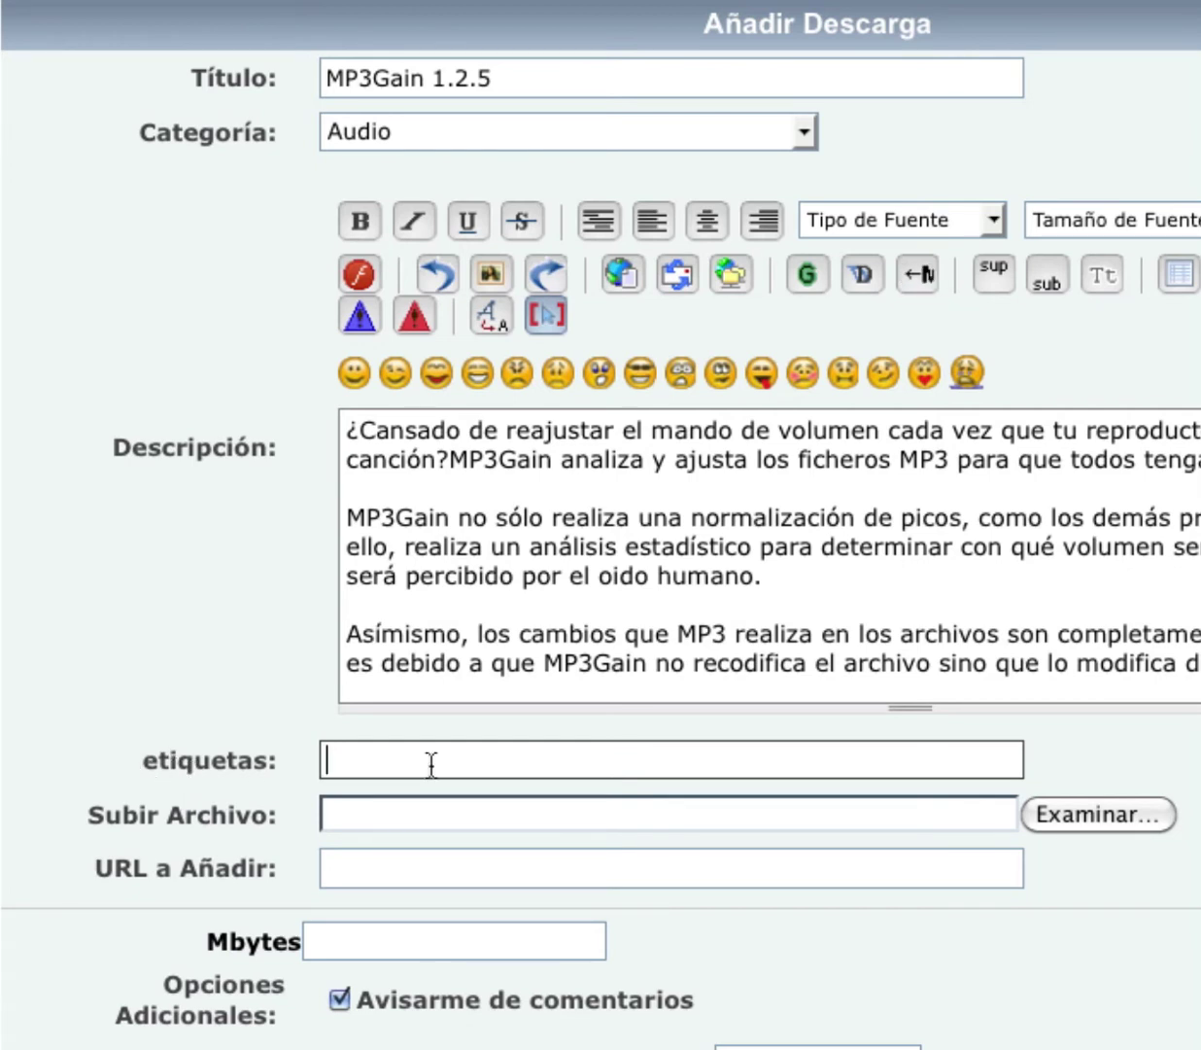
text(audio mp3)
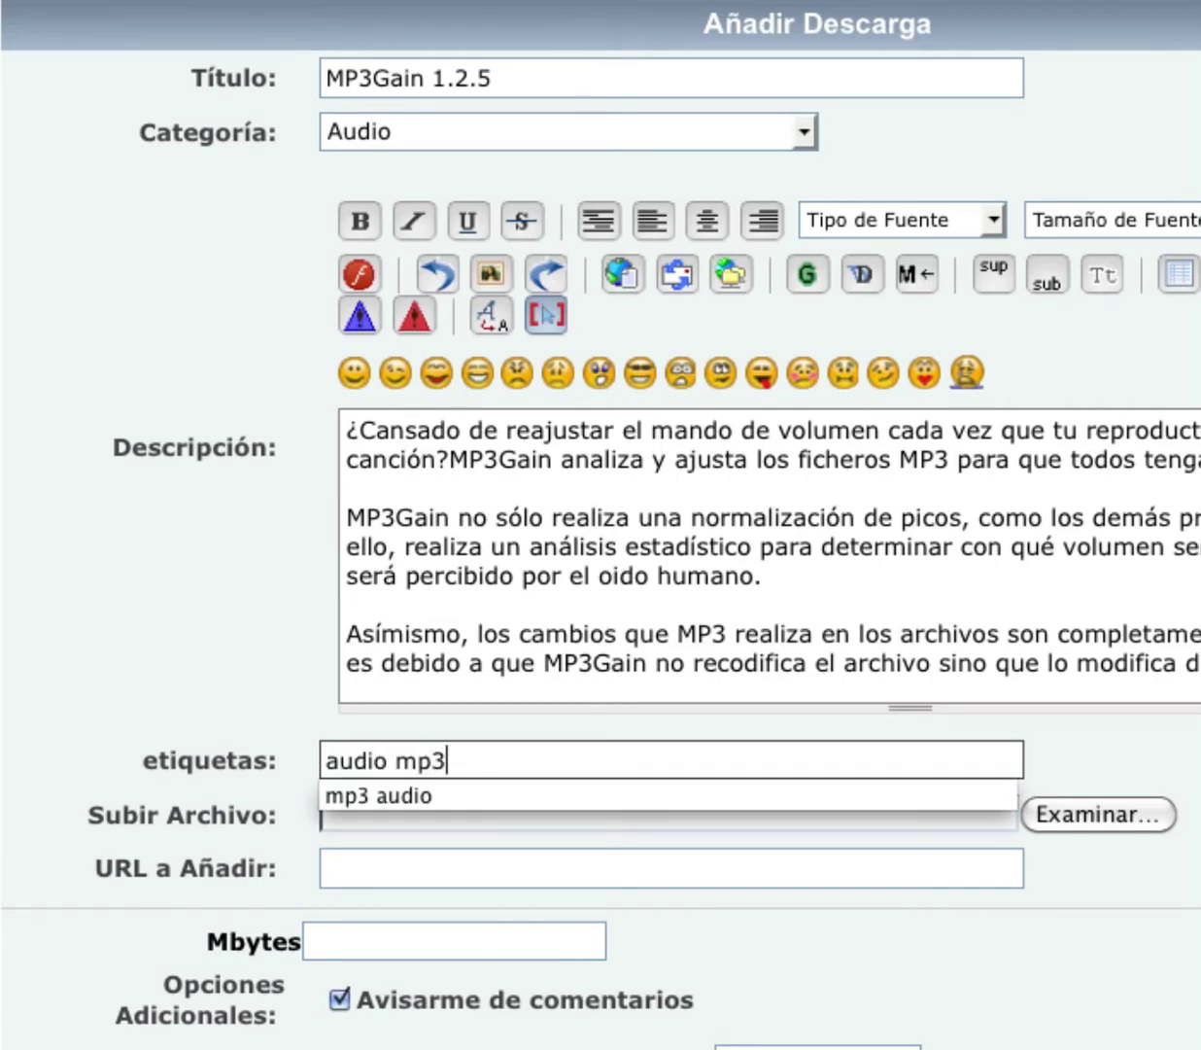
text( volu)
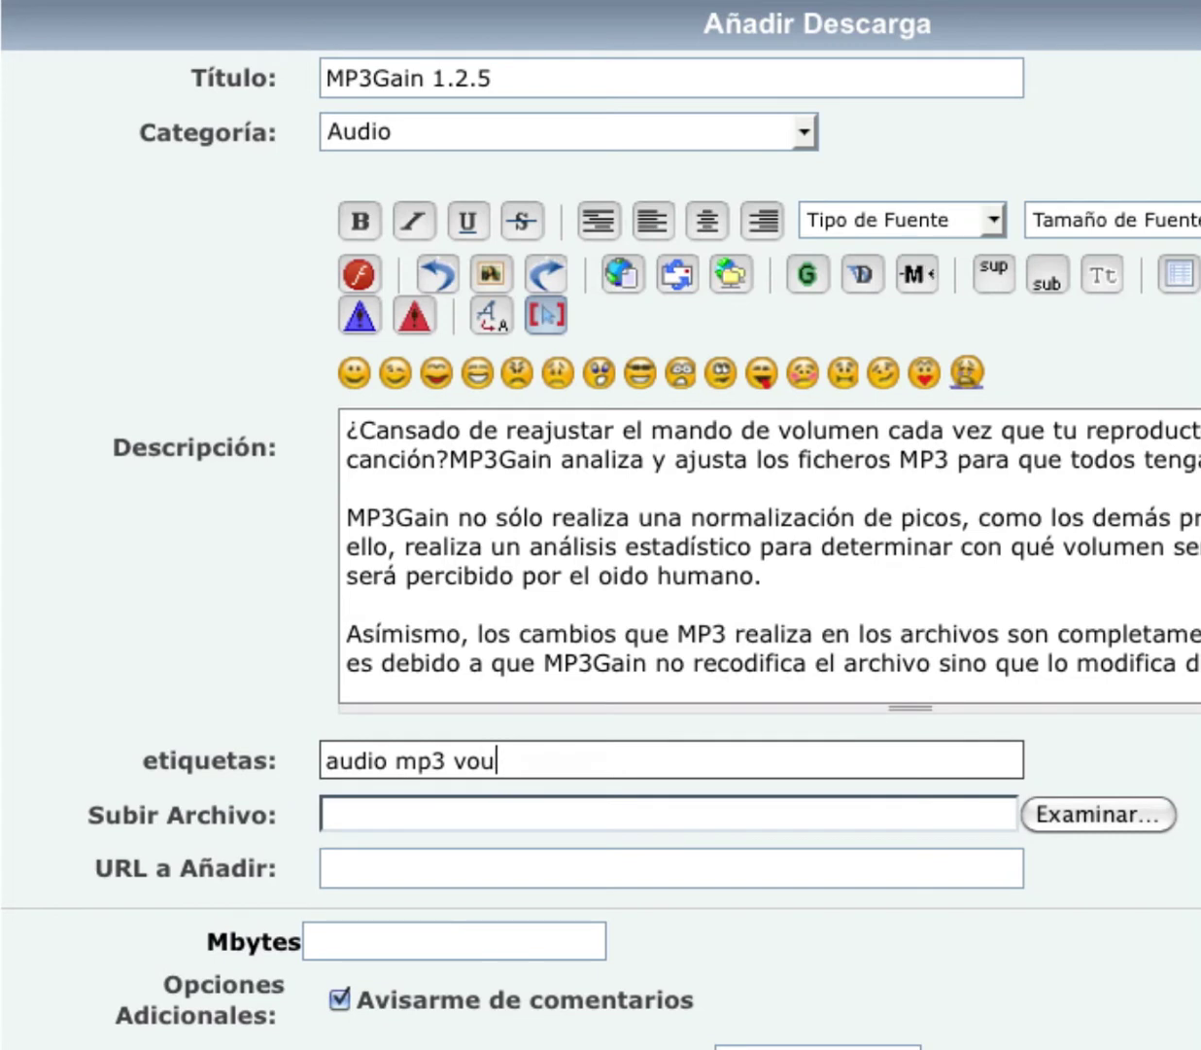
key(BackSpace)
text(lumen ganancia)
key(BackSpace)
key(BackSpace)
text(nc)
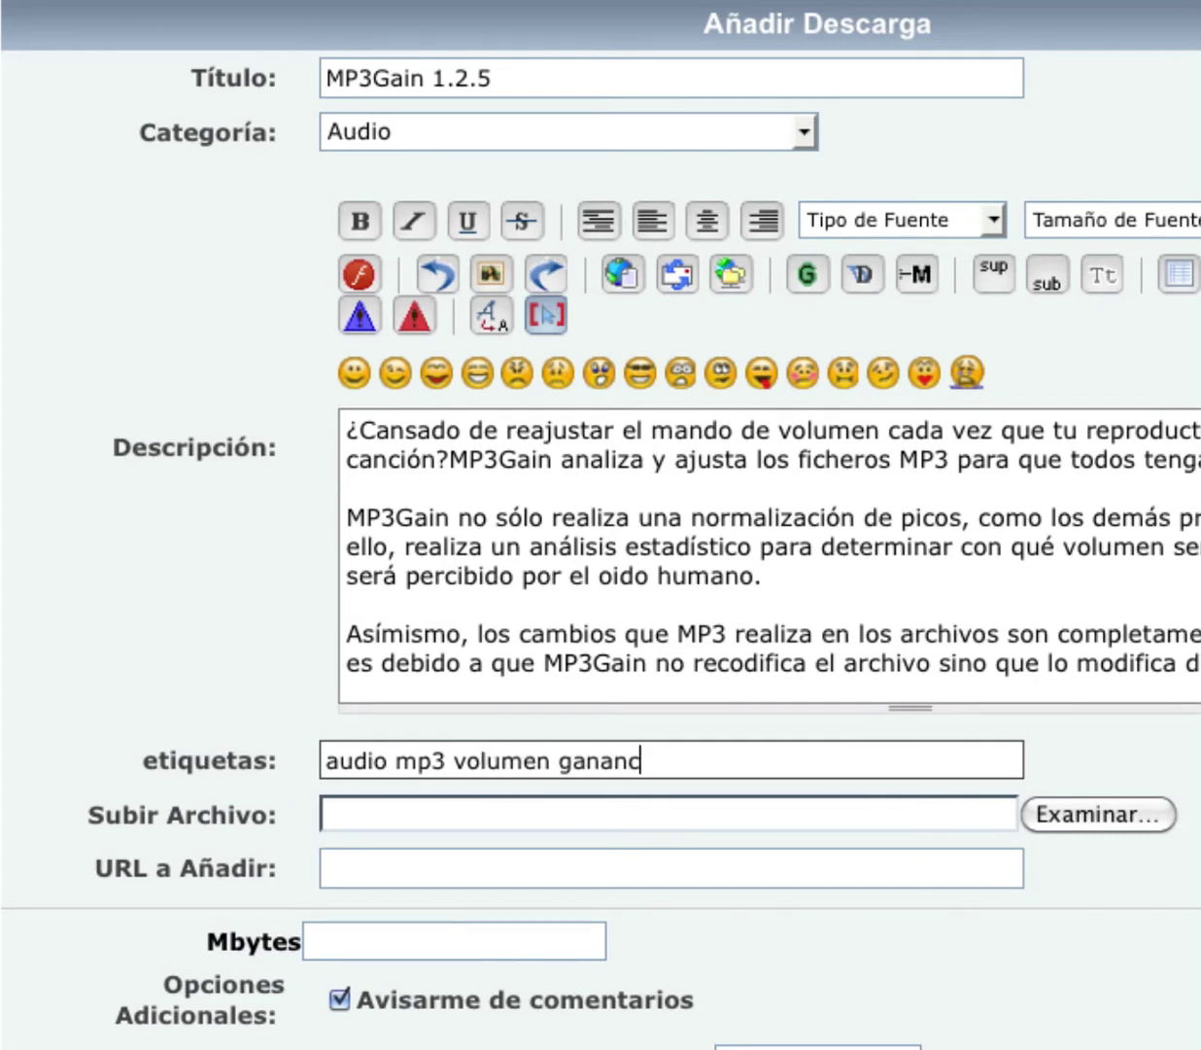
text(ia)
scroll(976, 946, down, 2)
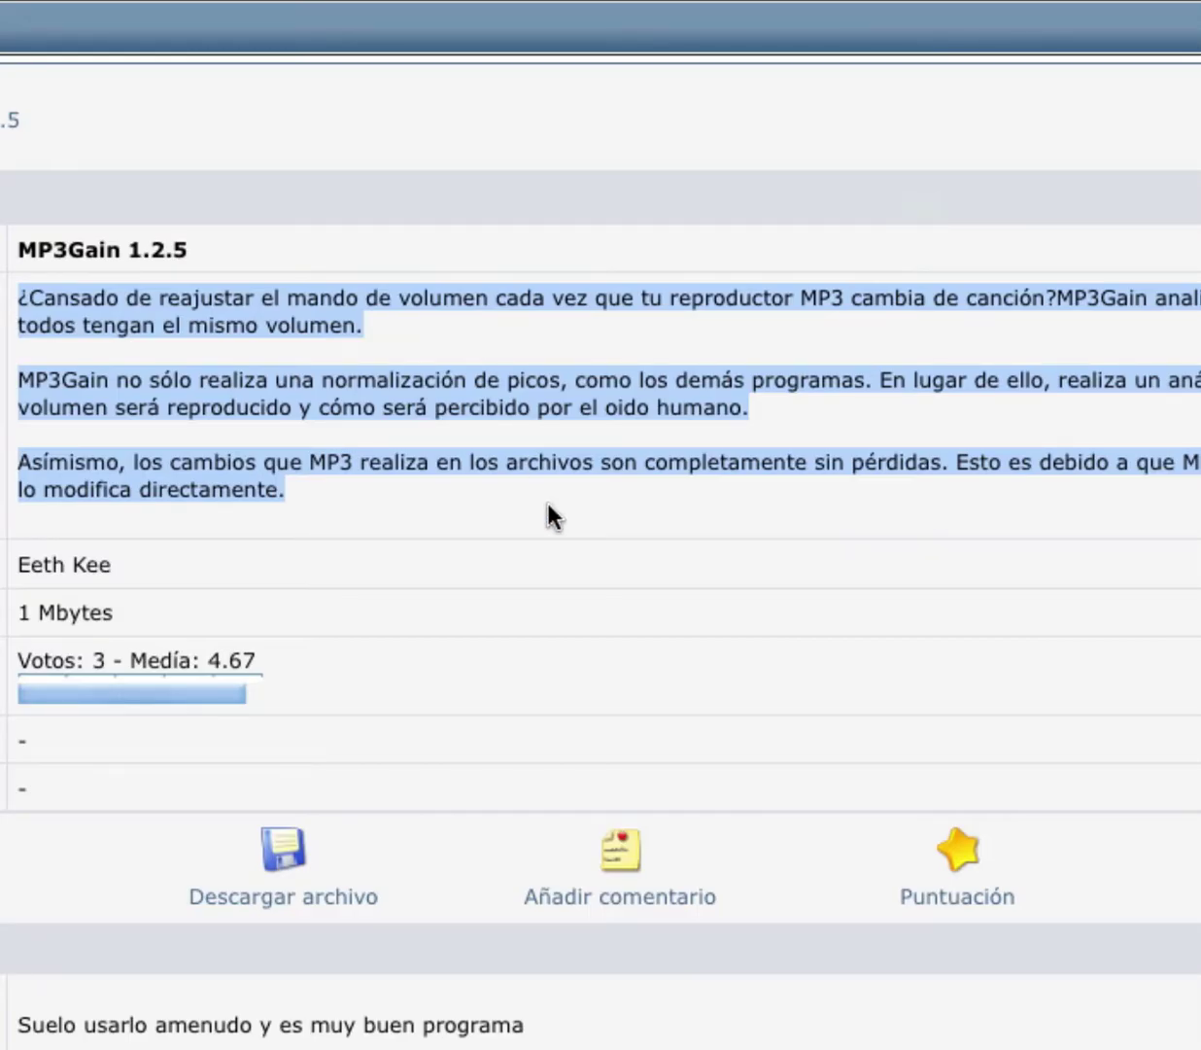
Copy the old download-file link address and paste it into the URL a Añadir field
click(544, 515)
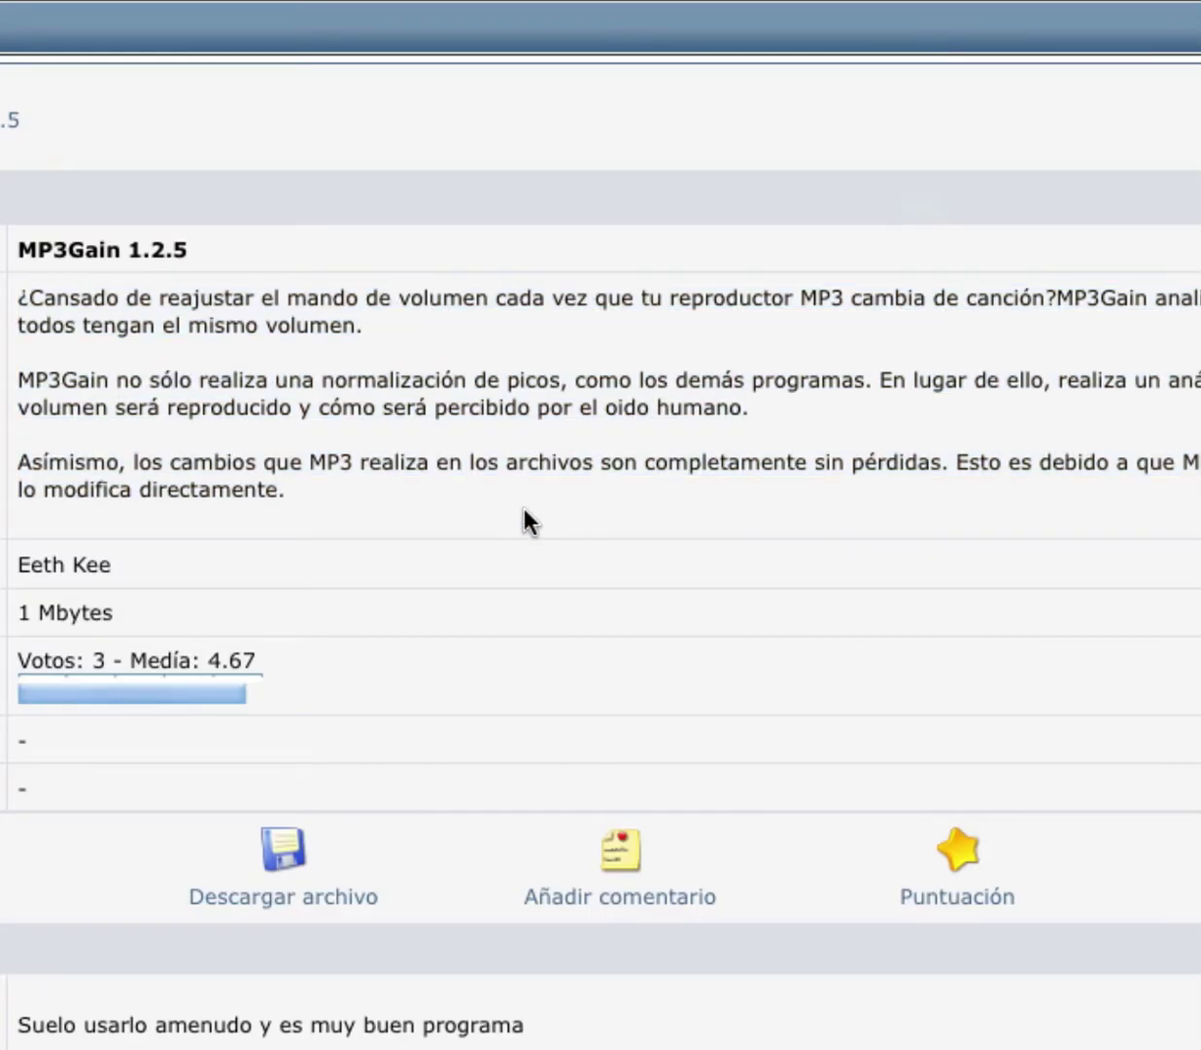
scroll(528, 518, down, 3)
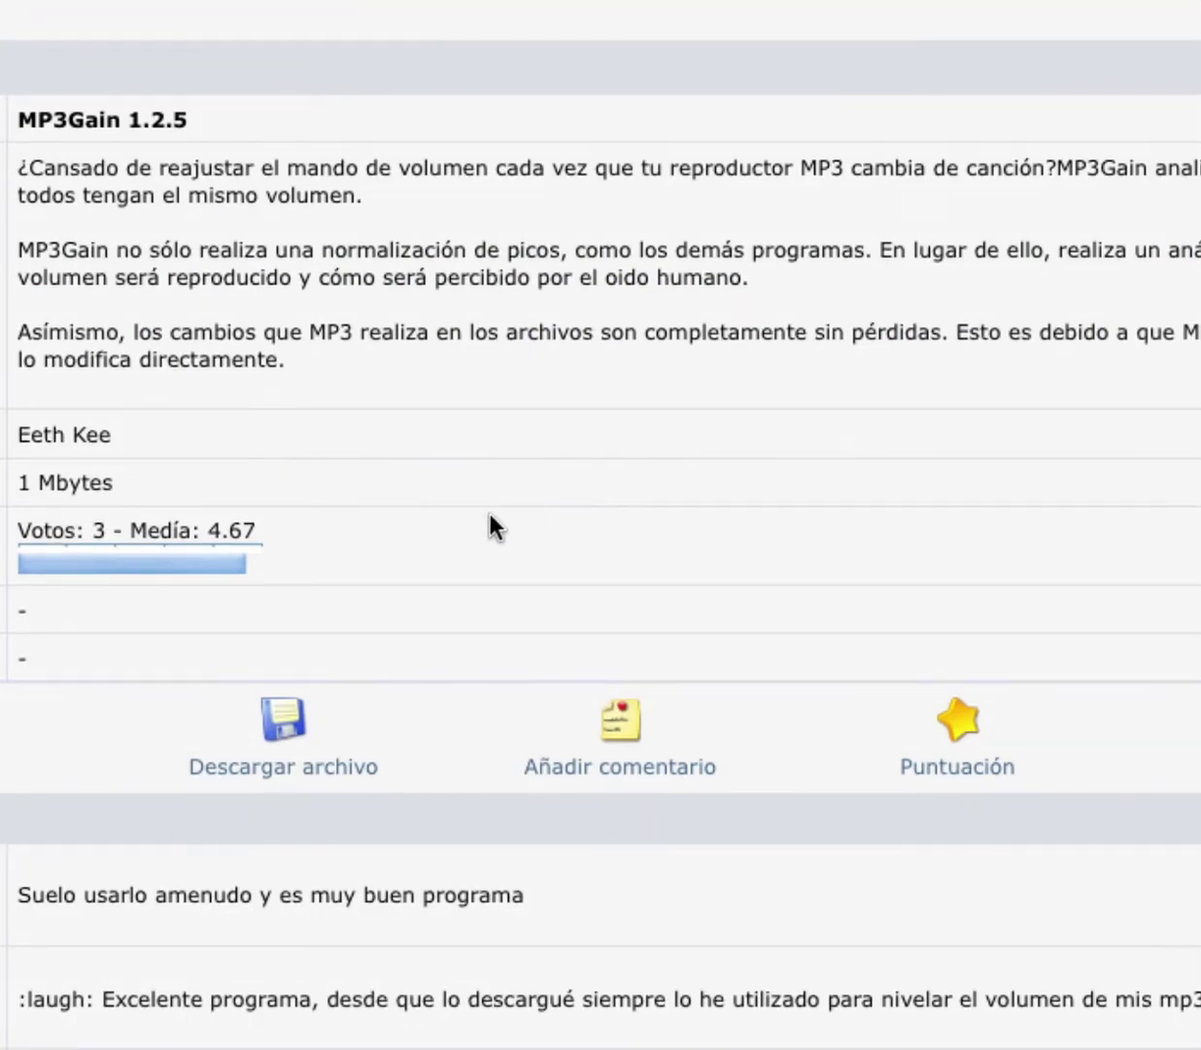
right_click(281, 772)
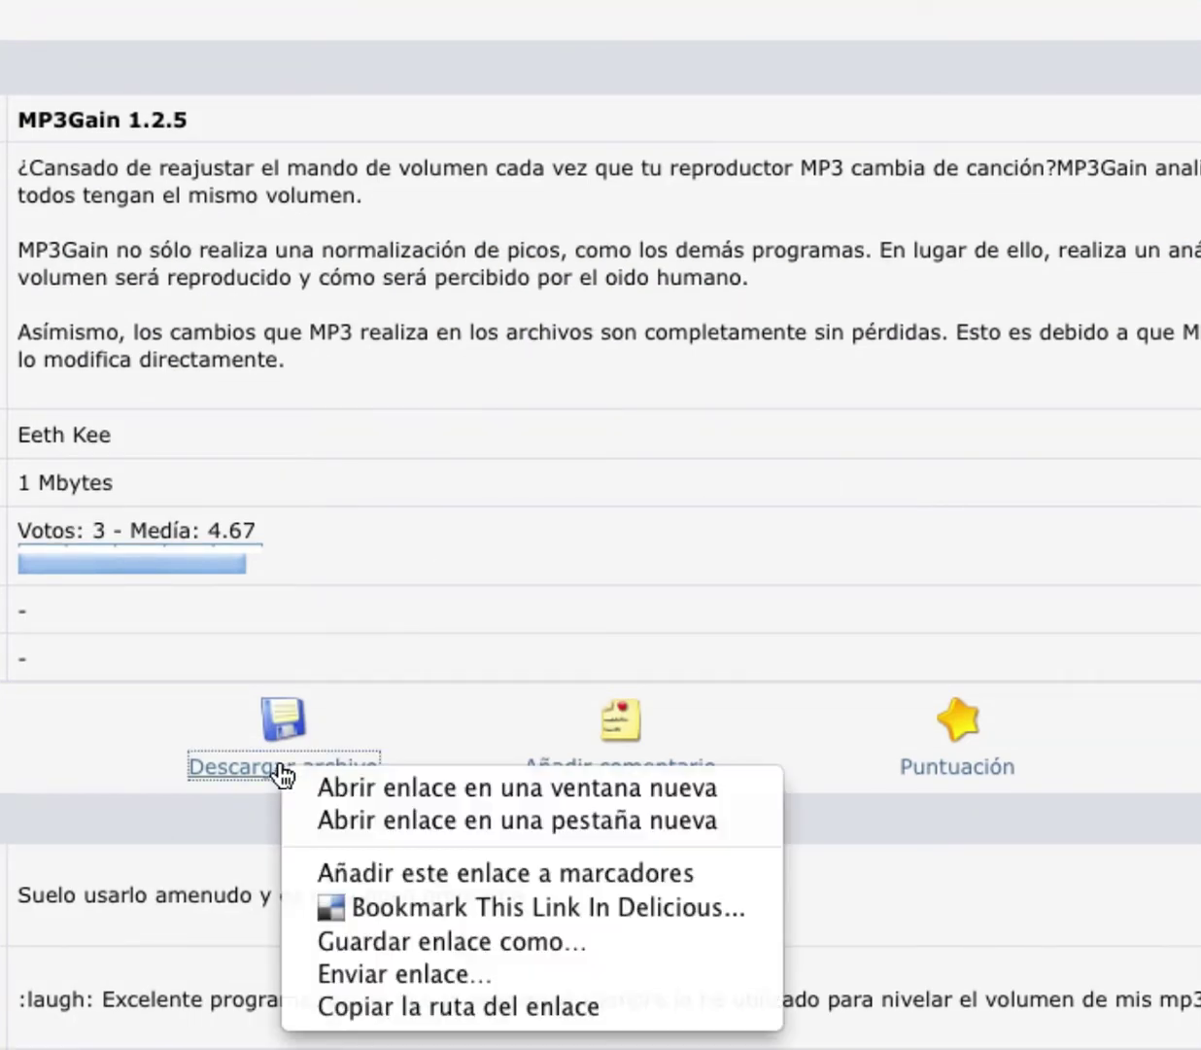
click(500, 1007)
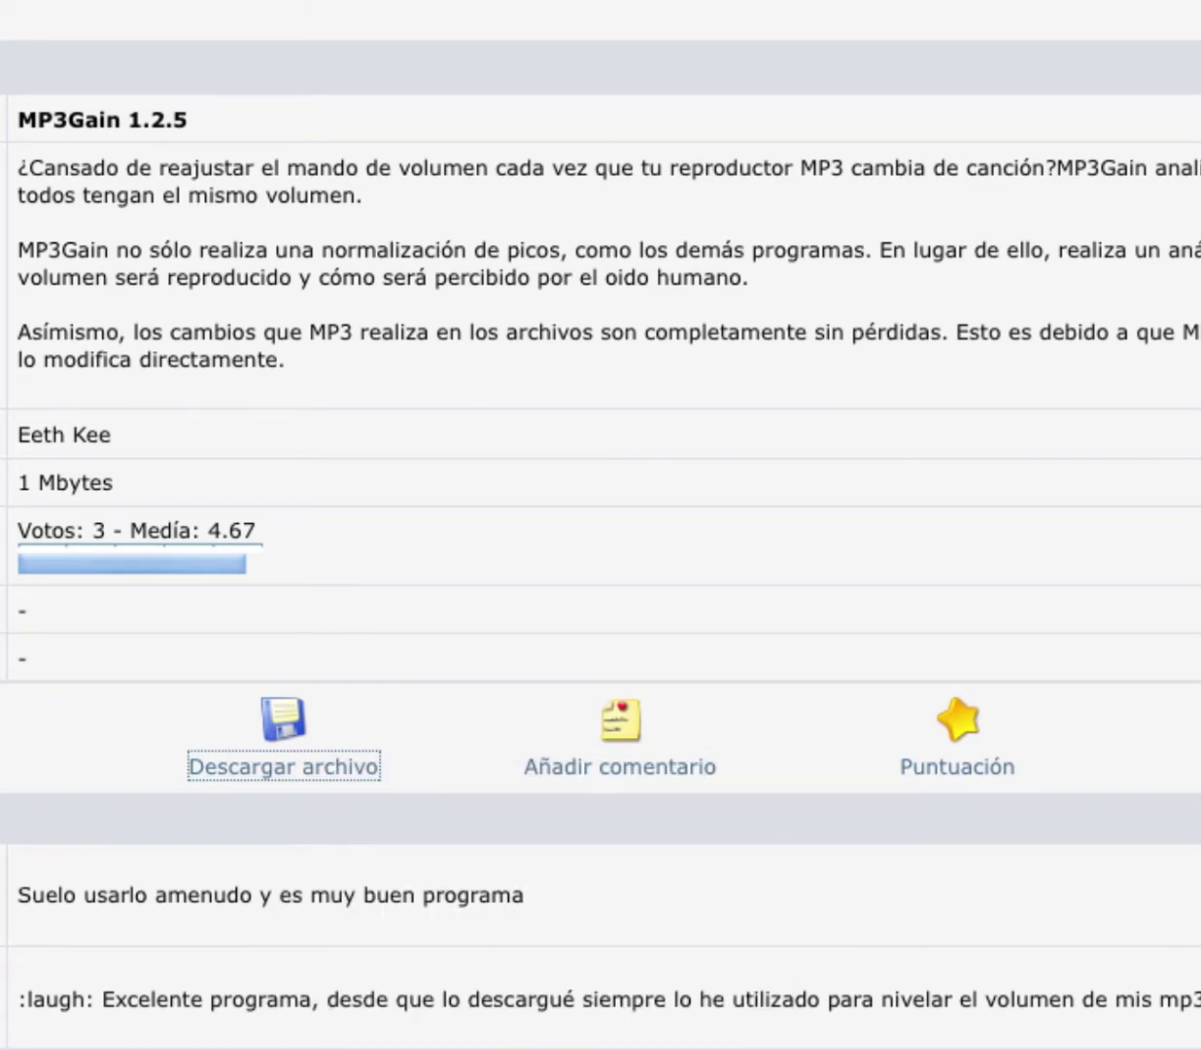
key(ctrl+Tab)
click(413, 803)
text(urceforge.net/sourceforge/mp3gain/mp3gain-win-1_2_5.exe)
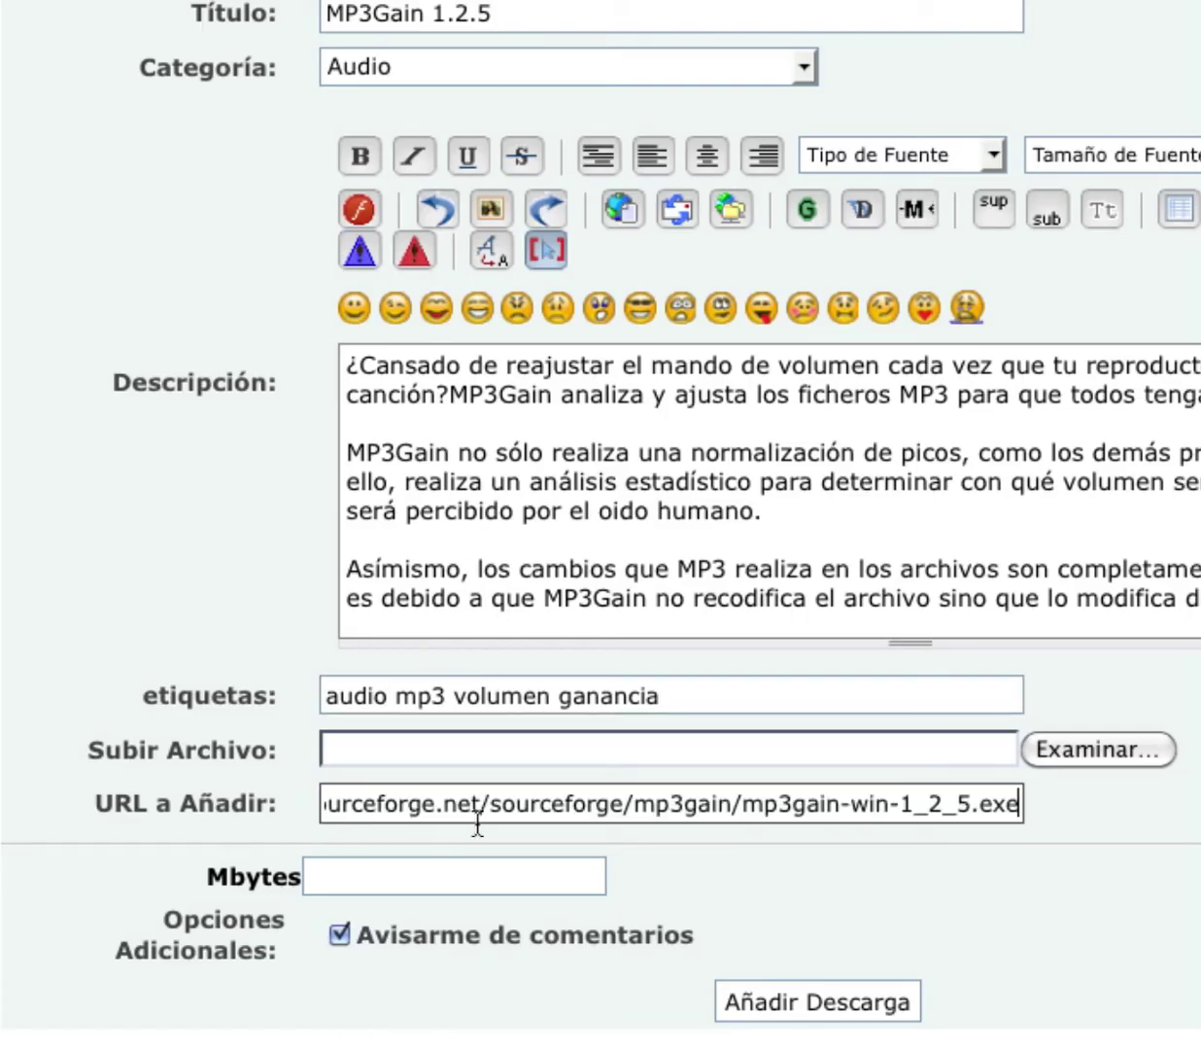
Delete the old site's redirect prefix up to 'file=' from the download URL
key(alt+Left)
key(alt+Left)
key(alt+Left)
key(alt+Left)
key(alt+Left)
key(alt+Left)
key(alt+Left)
key(alt+Left)
key(alt+Left)
key(alt+Left)
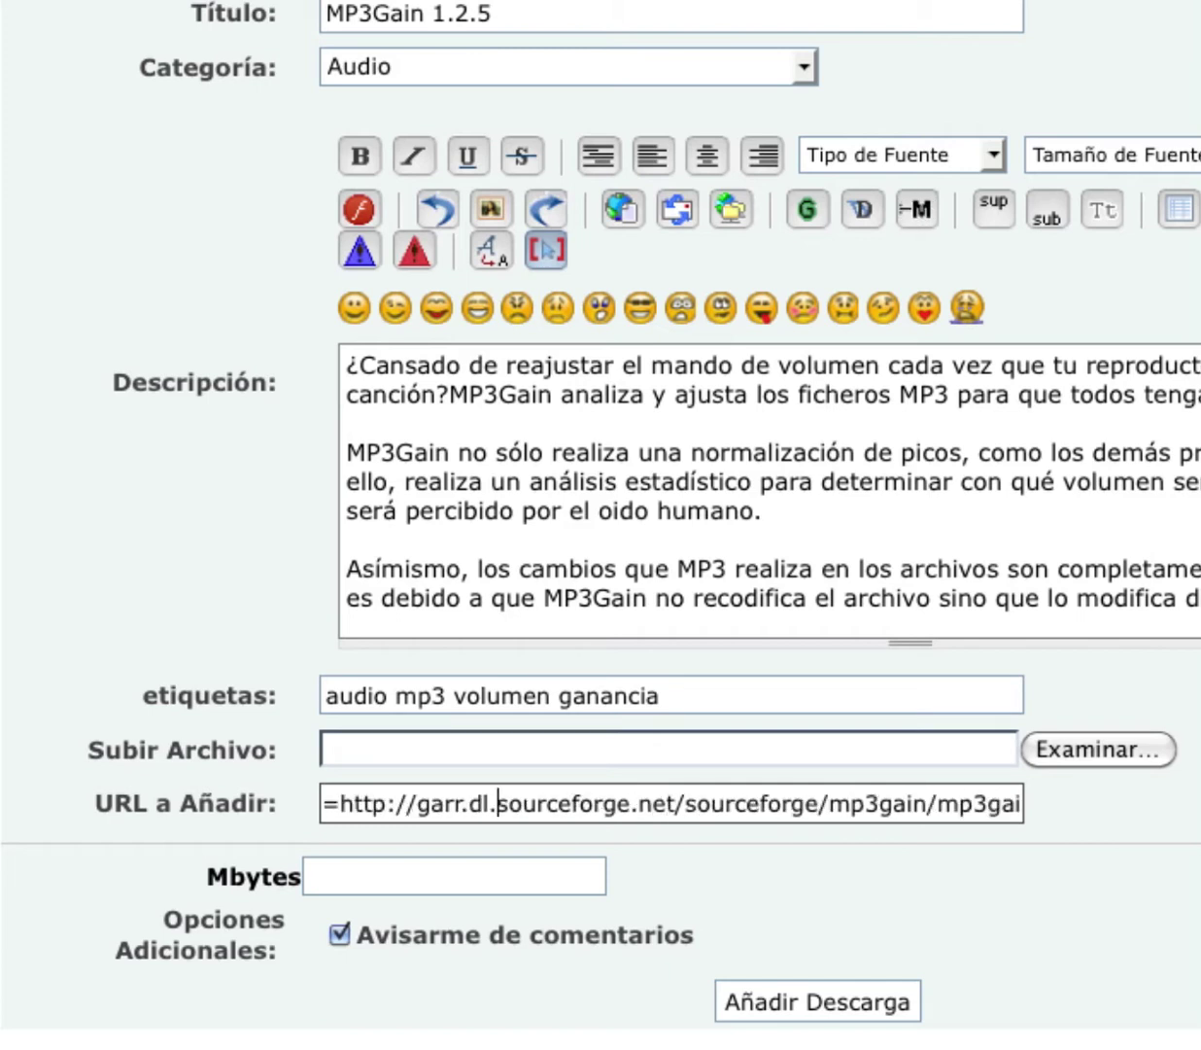
key(alt+Left)
key(shift+Home)
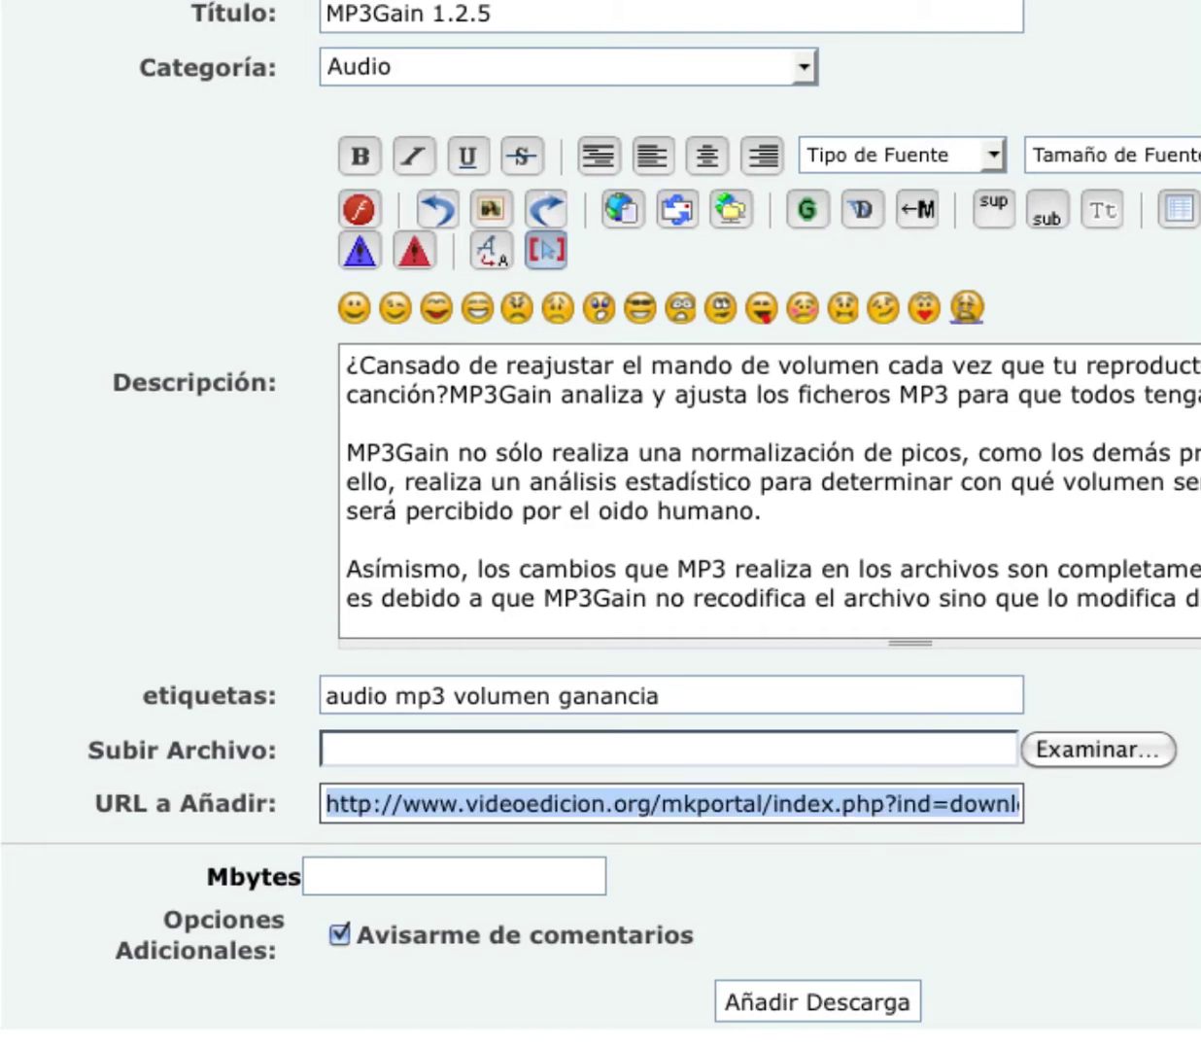
click(467, 802)
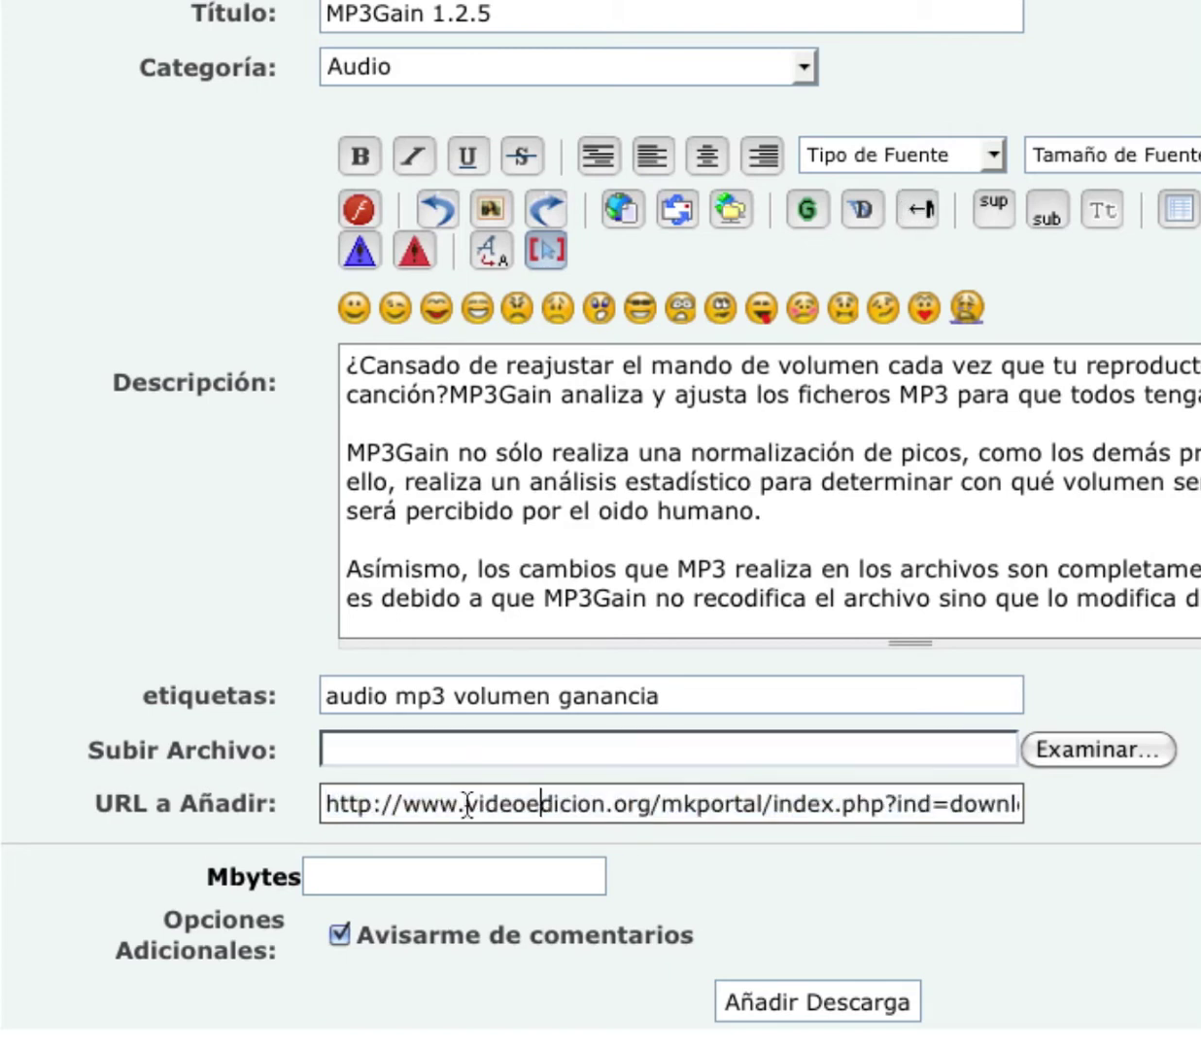
drag(402, 803, 972, 799)
click(1023, 802)
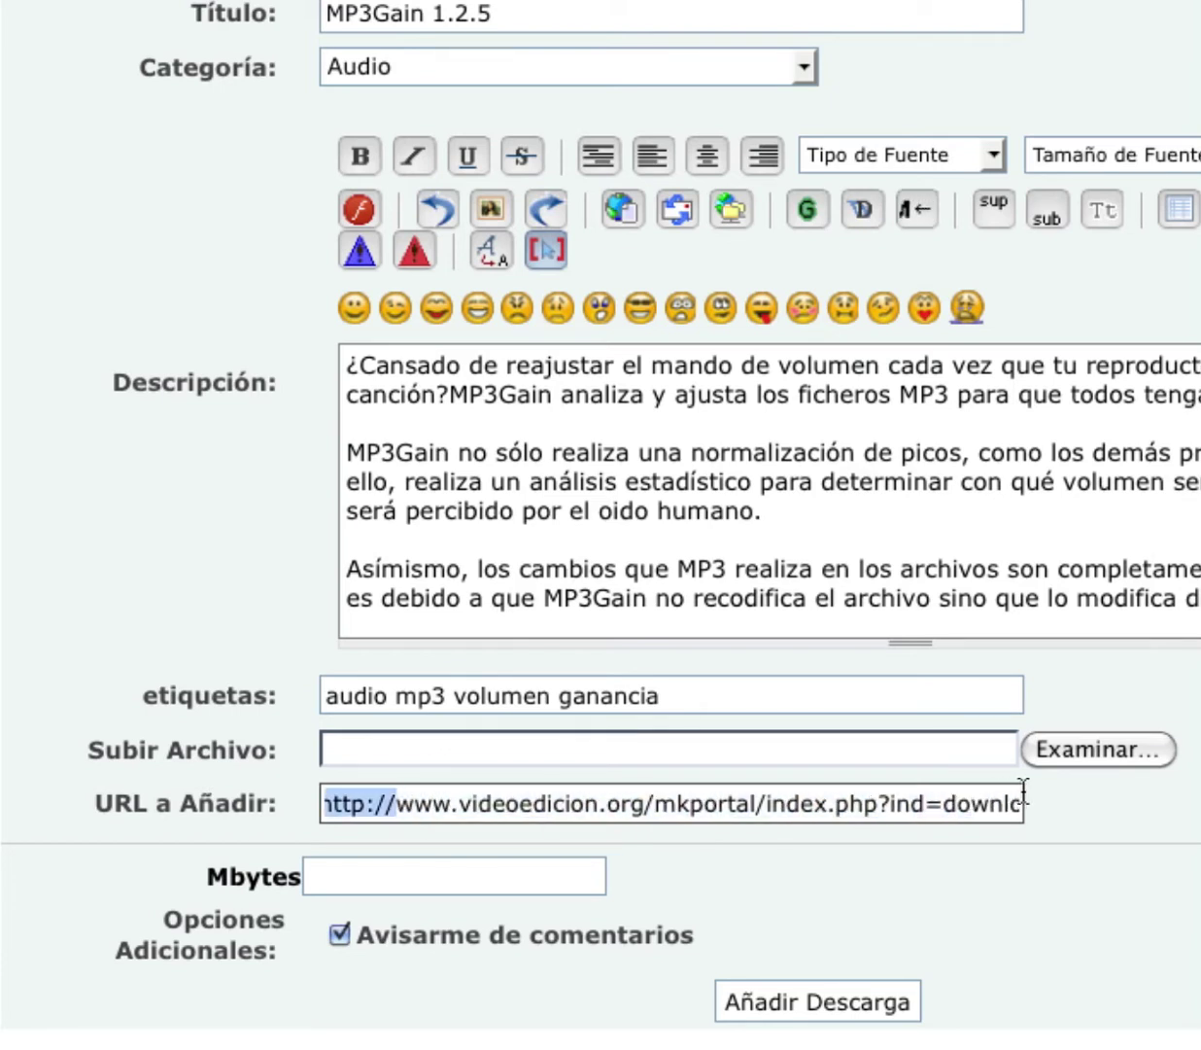
key(Right)
key(Right)
key(Right)
key(Right)
key(Right)
key(Right)
key(Right)
key(Right)
key(Right)
key(Right)
key(Right)
key(Right)
key(Right)
key(Right)
key(Right)
key(Right)
key(Right)
key(Right)
key(Right)
key(Right)
key(Right)
key(Right)
key(Right)
key(Right)
key(Right)
key(Right)
key(Right)
key(Right)
key(Right)
key(Right)
key(Right)
key(Right)
key(Right)
key(Right)
key(Right)
key(Right)
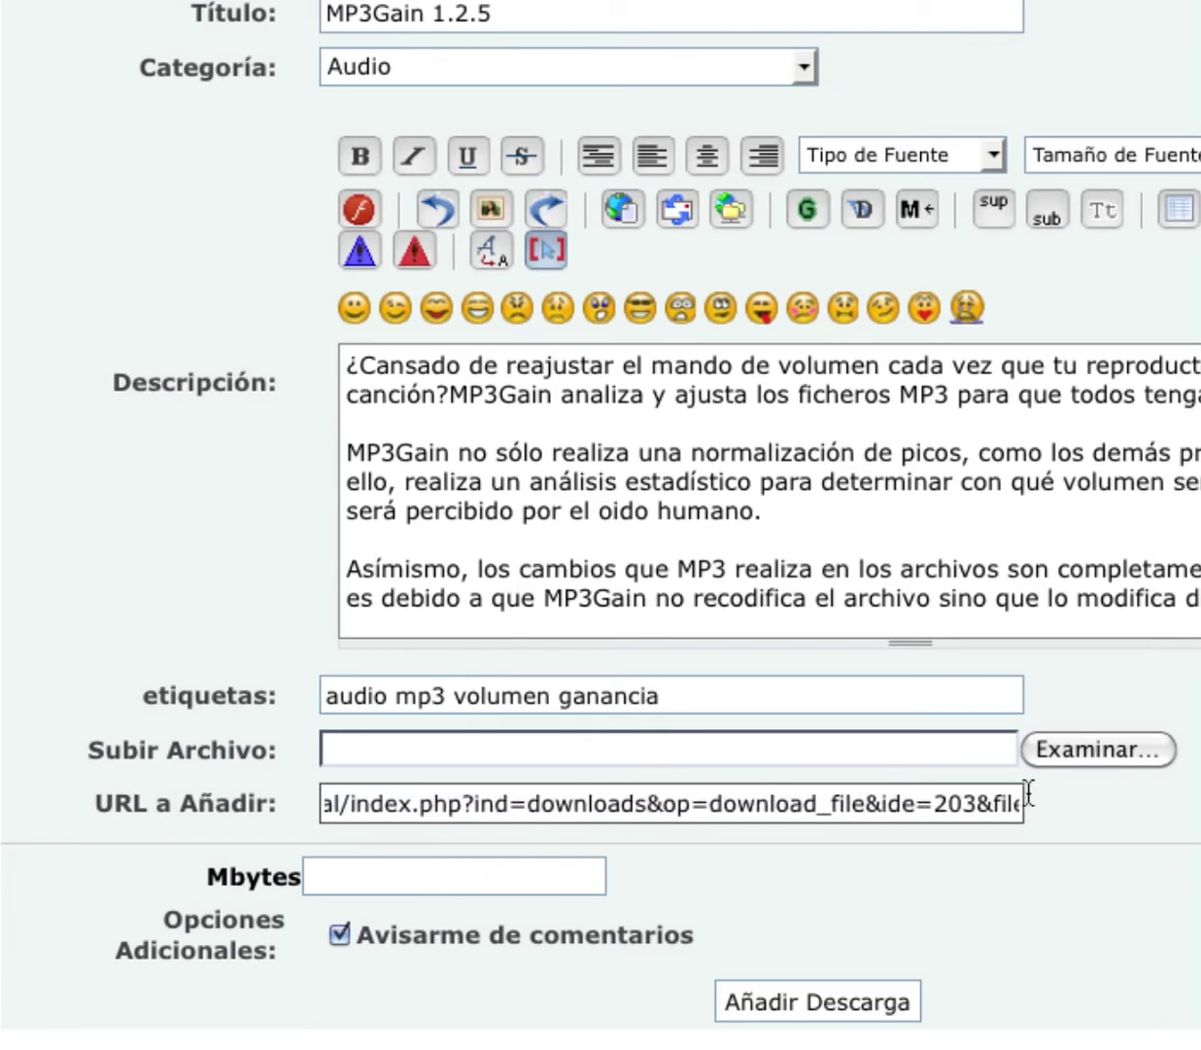
drag(1028, 793, 636, 793)
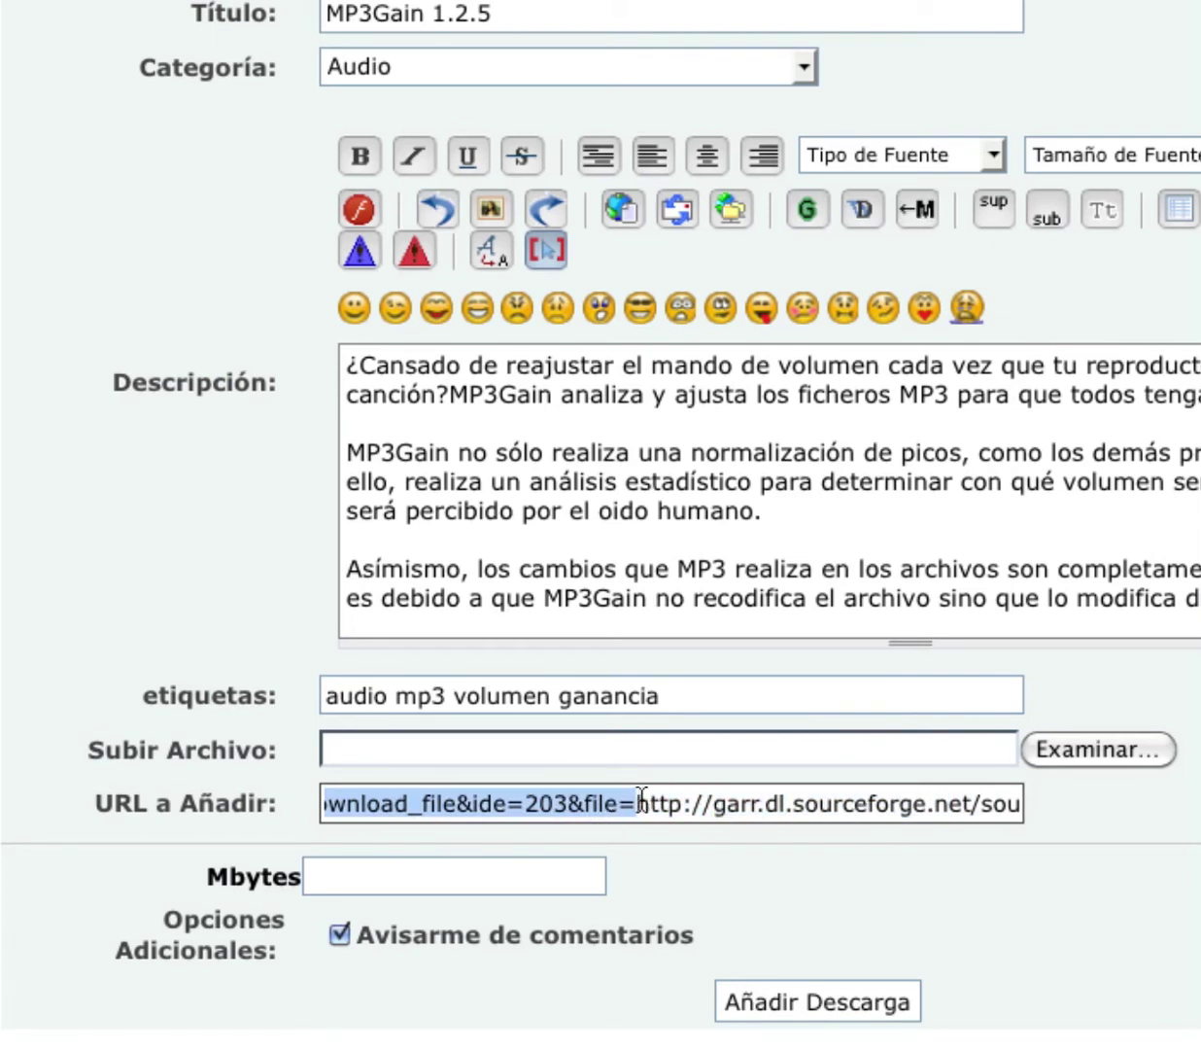
key(BackSpace)
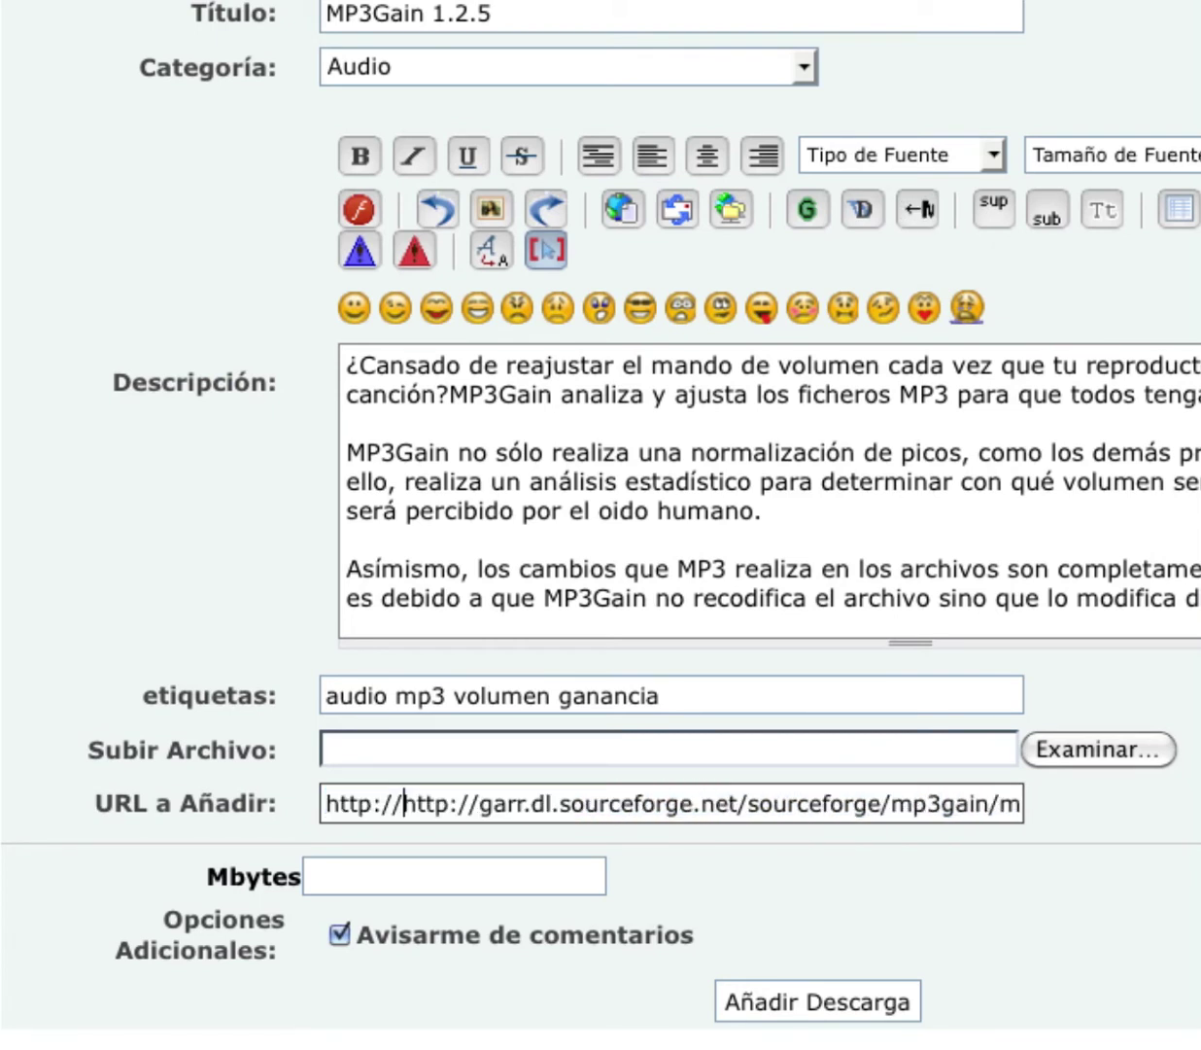
key(BackSpace)
key(BackSpace)
key(BackSpace)
key(BackSpace)
key(BackSpace)
key(BackSpace)
key(BackSpace)
key(Right)
key(Right)
key(Right)
key(Right)
key(Right)
key(Right)
key(Right)
key(Right)
key(Right)
key(Right)
key(Right)
key(Right)
key(Right)
key(Right)
key(Right)
key(Right)
key(Right)
key(Right)
key(Right)
key(Right)
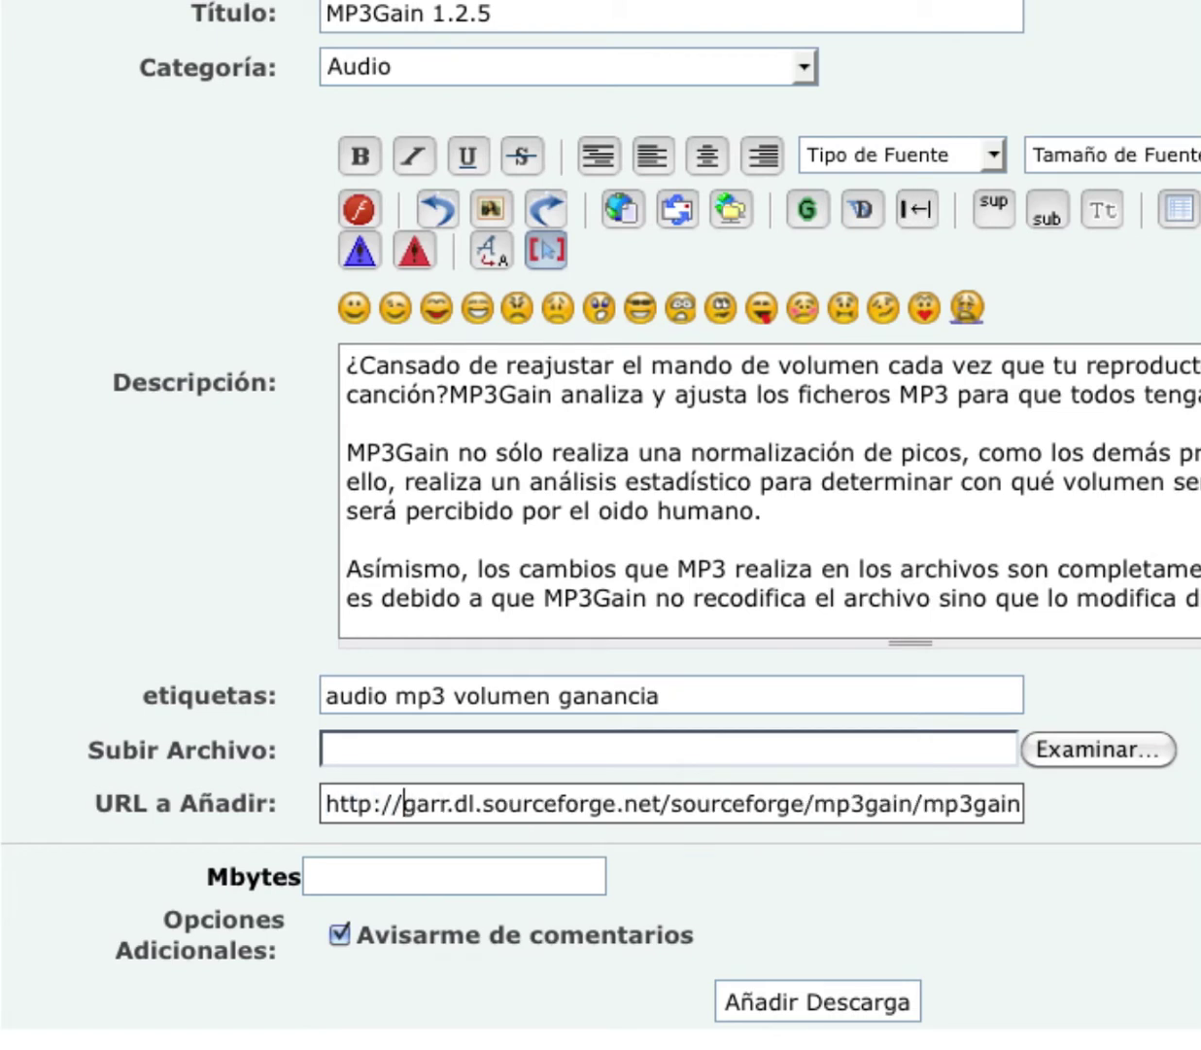
key(Right)
key(Right)
key(Right)
key(Right)
key(Right)
key(Right)
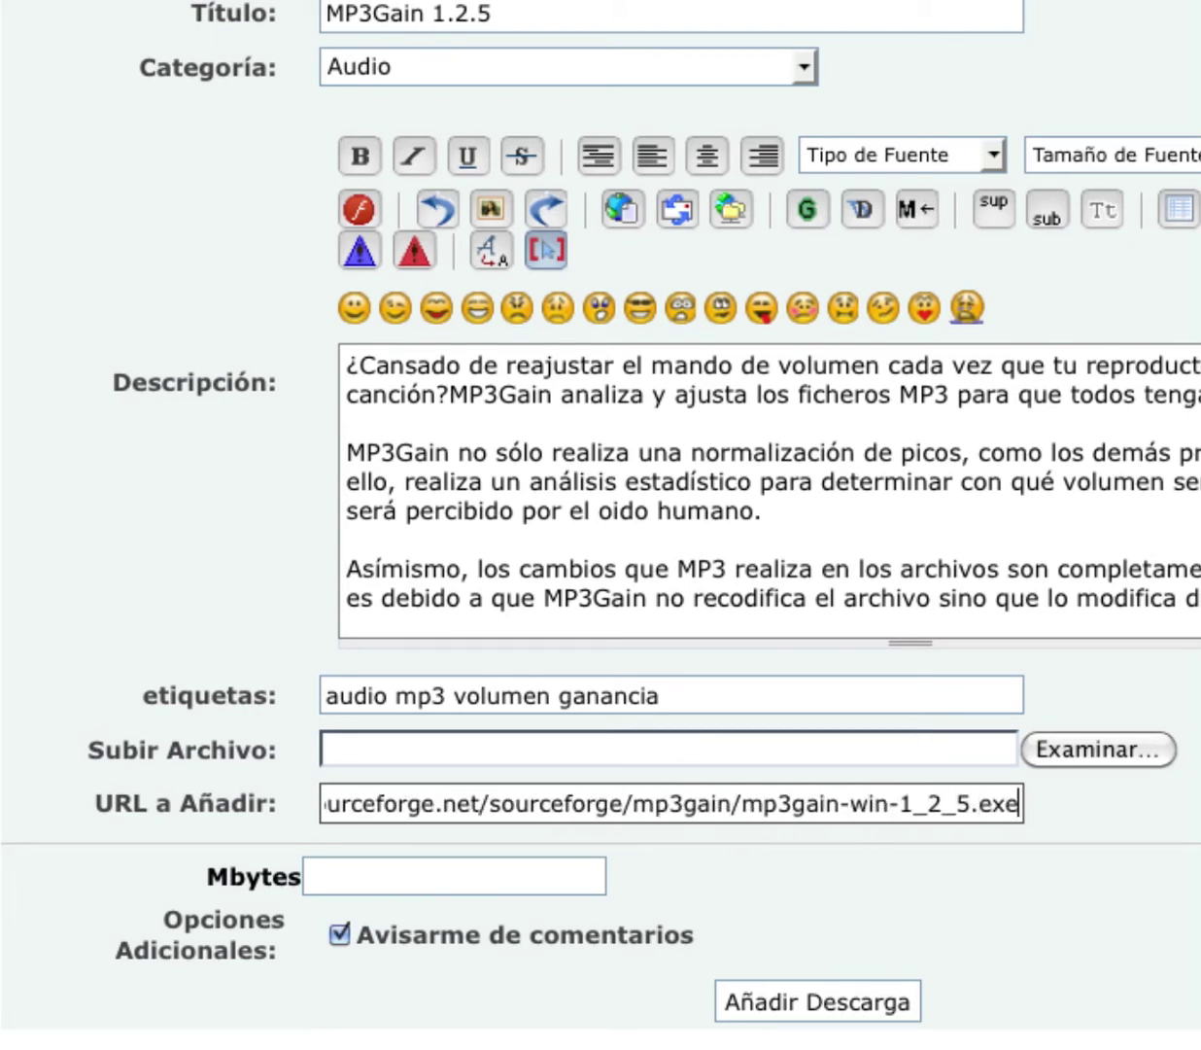
key(Left)
key(Left)
key(Left)
key(Left)
key(Left)
key(Left)
key(Left)
key(Left)
key(Left)
key(Left)
key(Left)
key(Left)
key(Left)
key(Left)
key(Left)
key(Left)
key(Left)
key(Left)
key(alt+Left)
key(alt+Left)
key(alt+Left)
key(alt+Left)
key(alt+Left)
key(alt+Left)
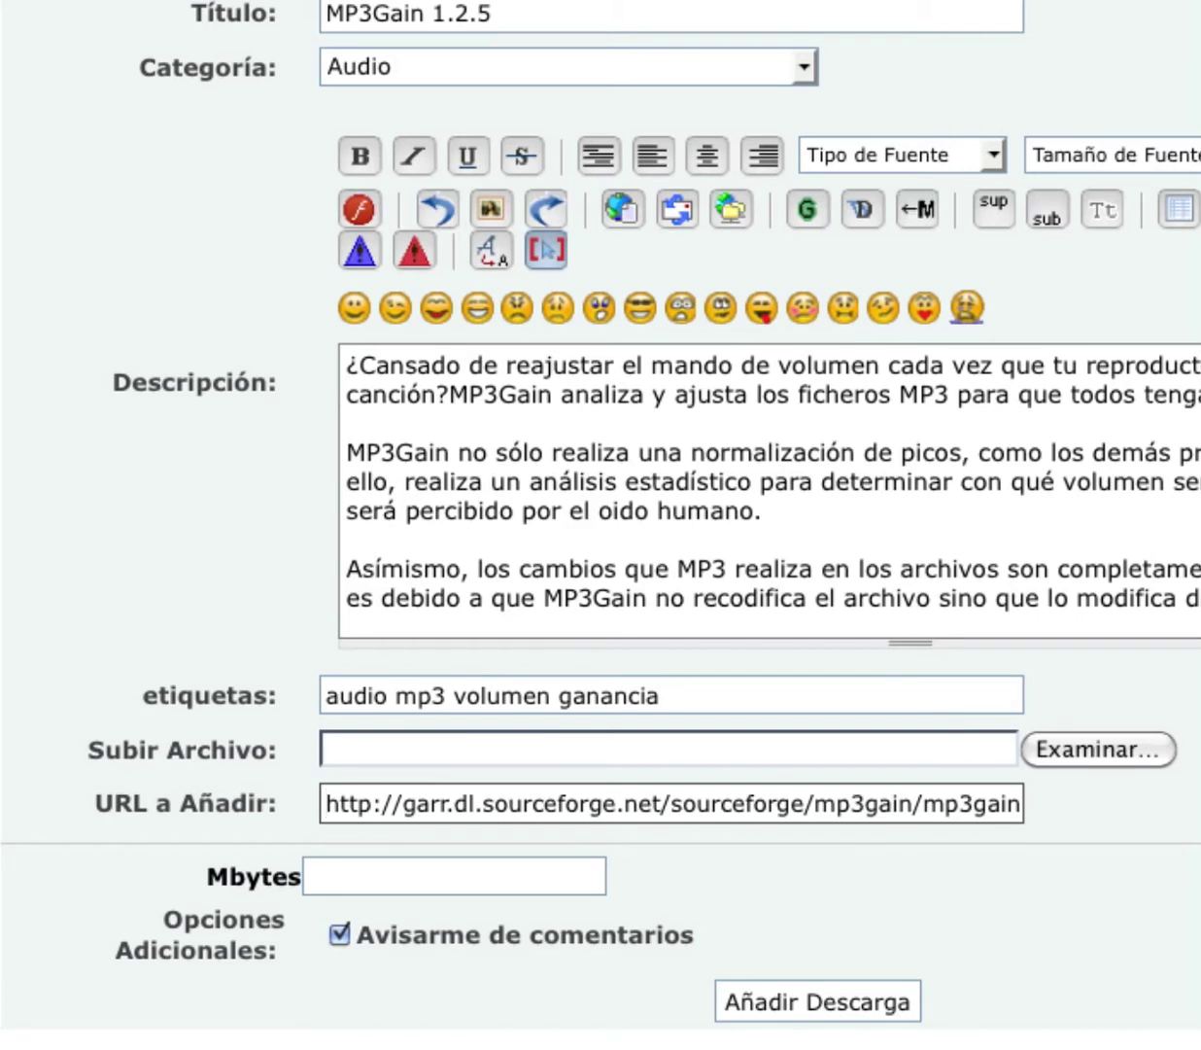
click(437, 876)
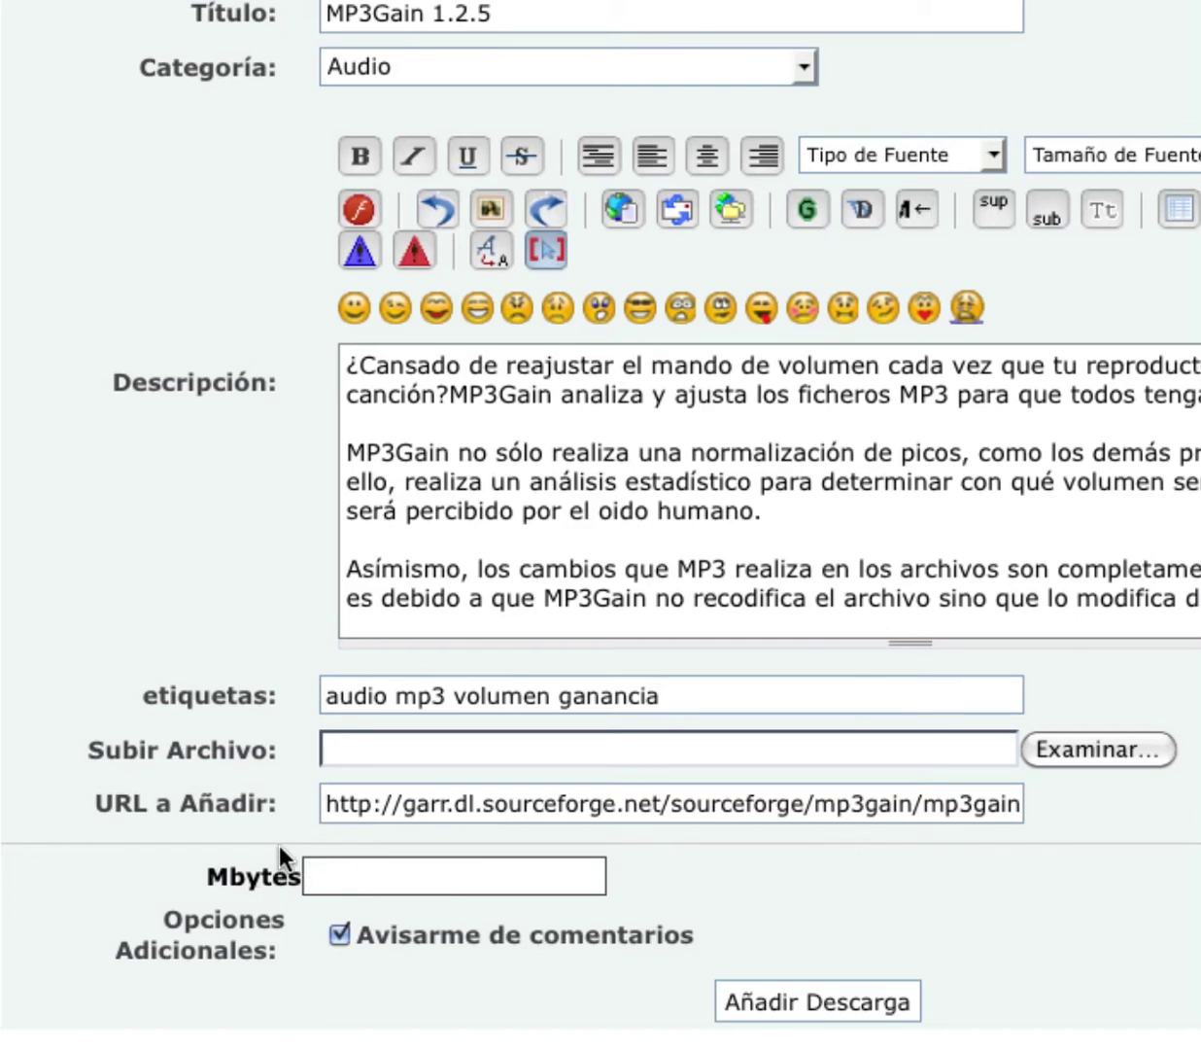
click(482, 803)
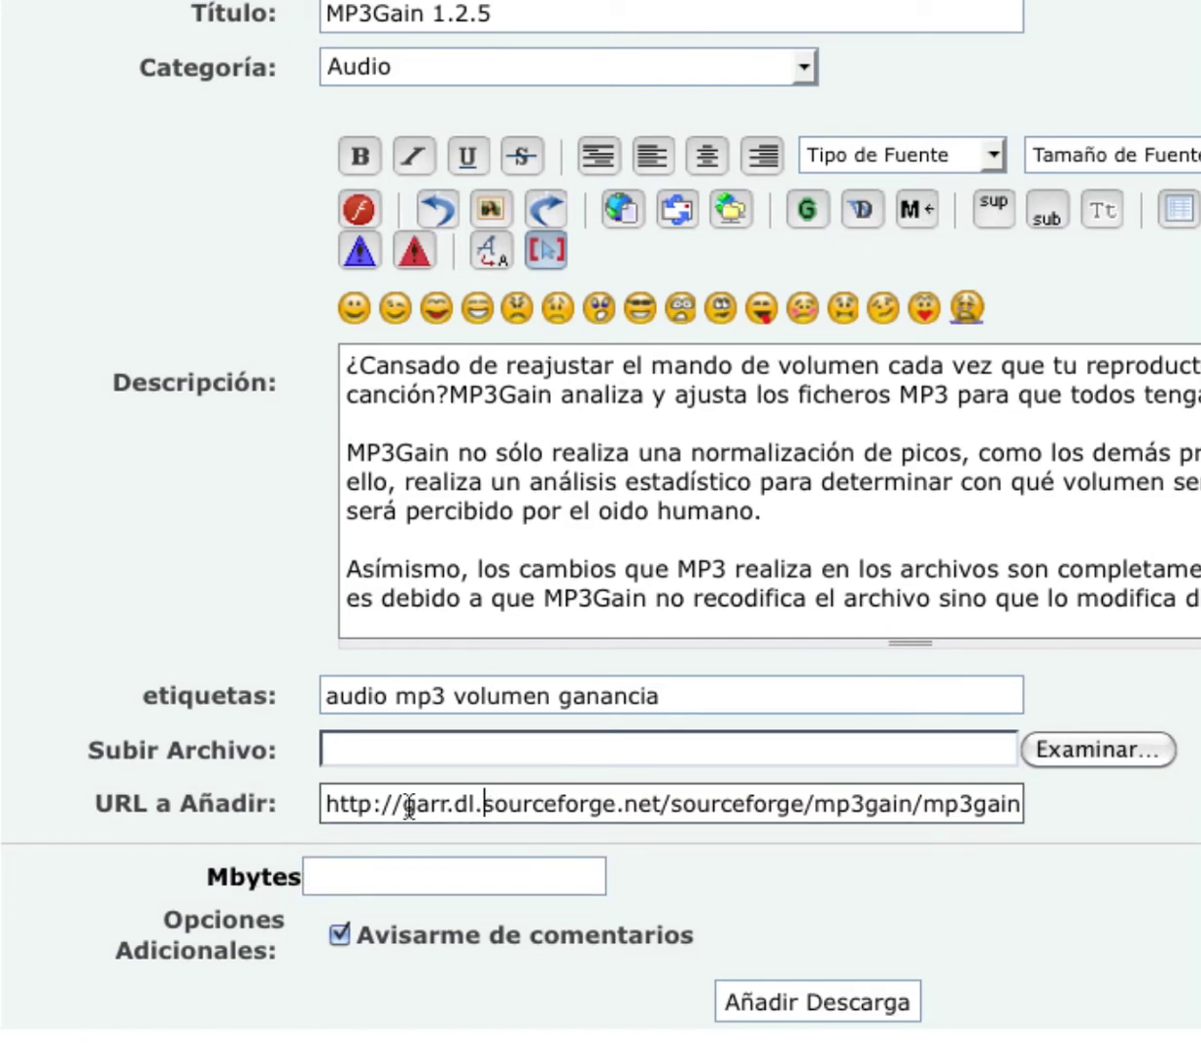
key(super+a)
Test the sourceforge URL in a new tab, saving mp3gain-win-1_2_5.exe and pausing the download
right_click(356, 16)
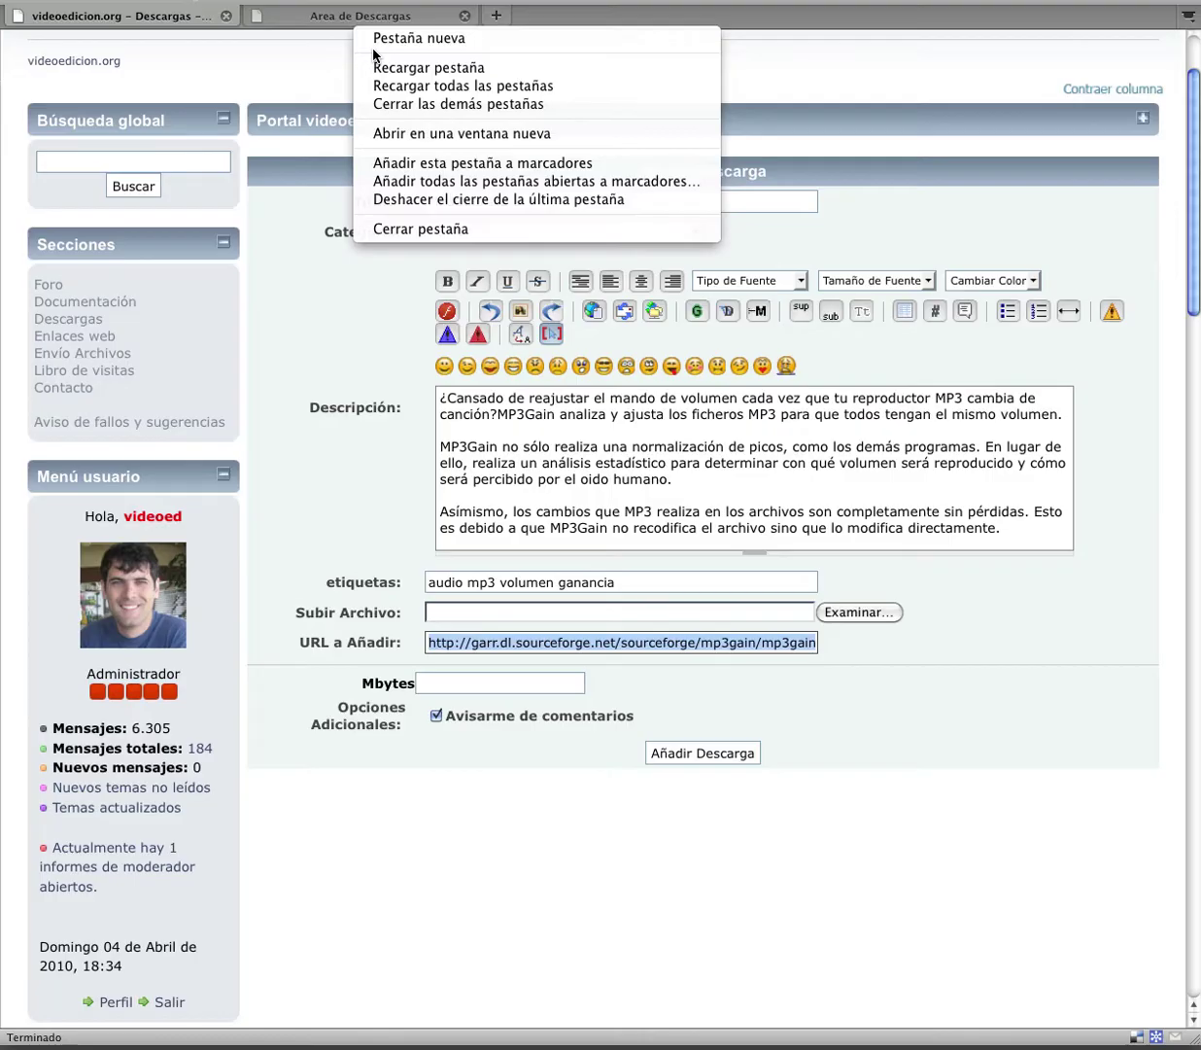
click(399, 43)
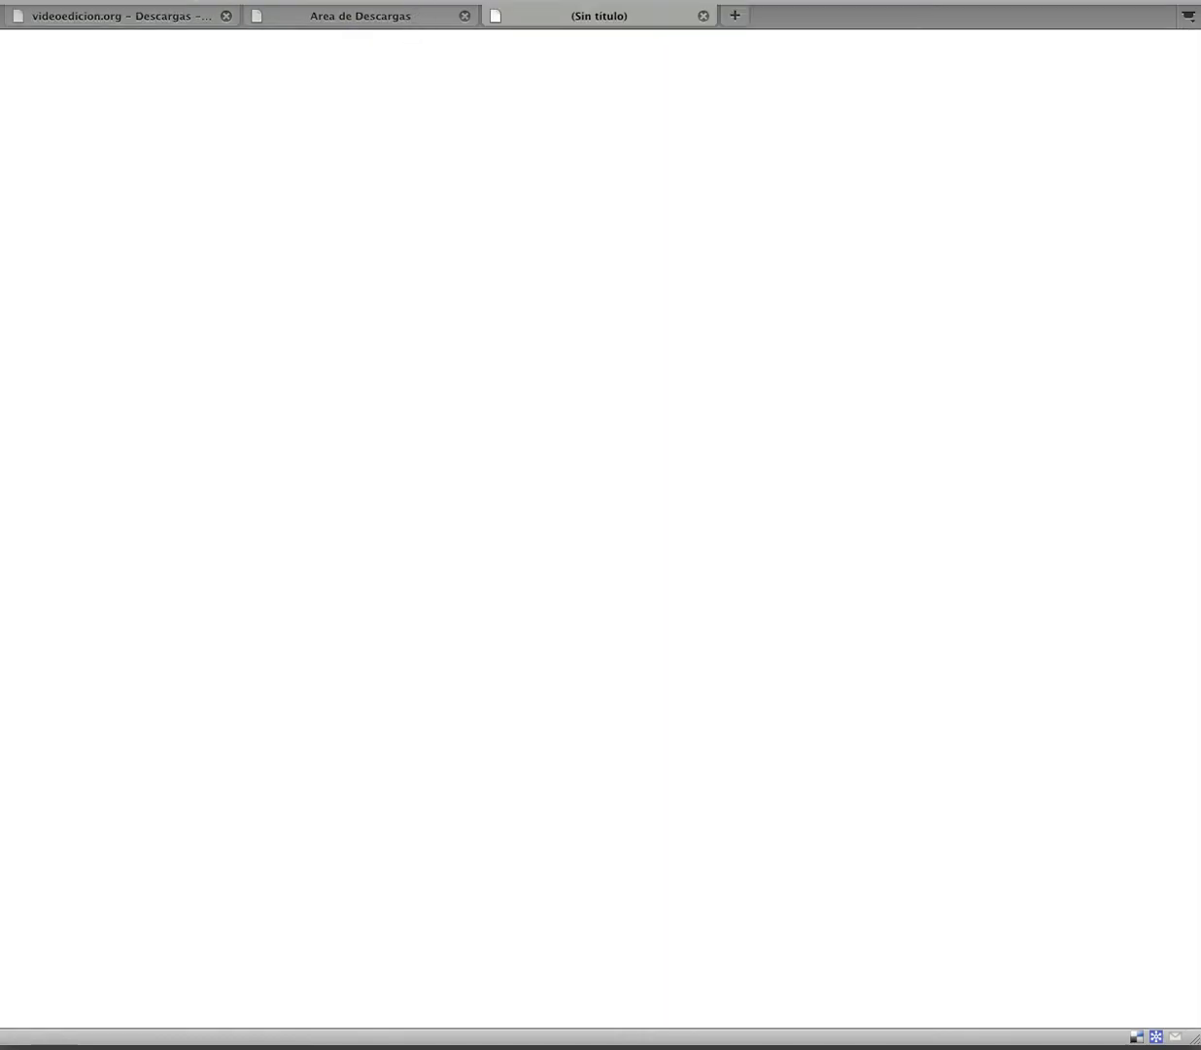
key(super+v)
key(Return)
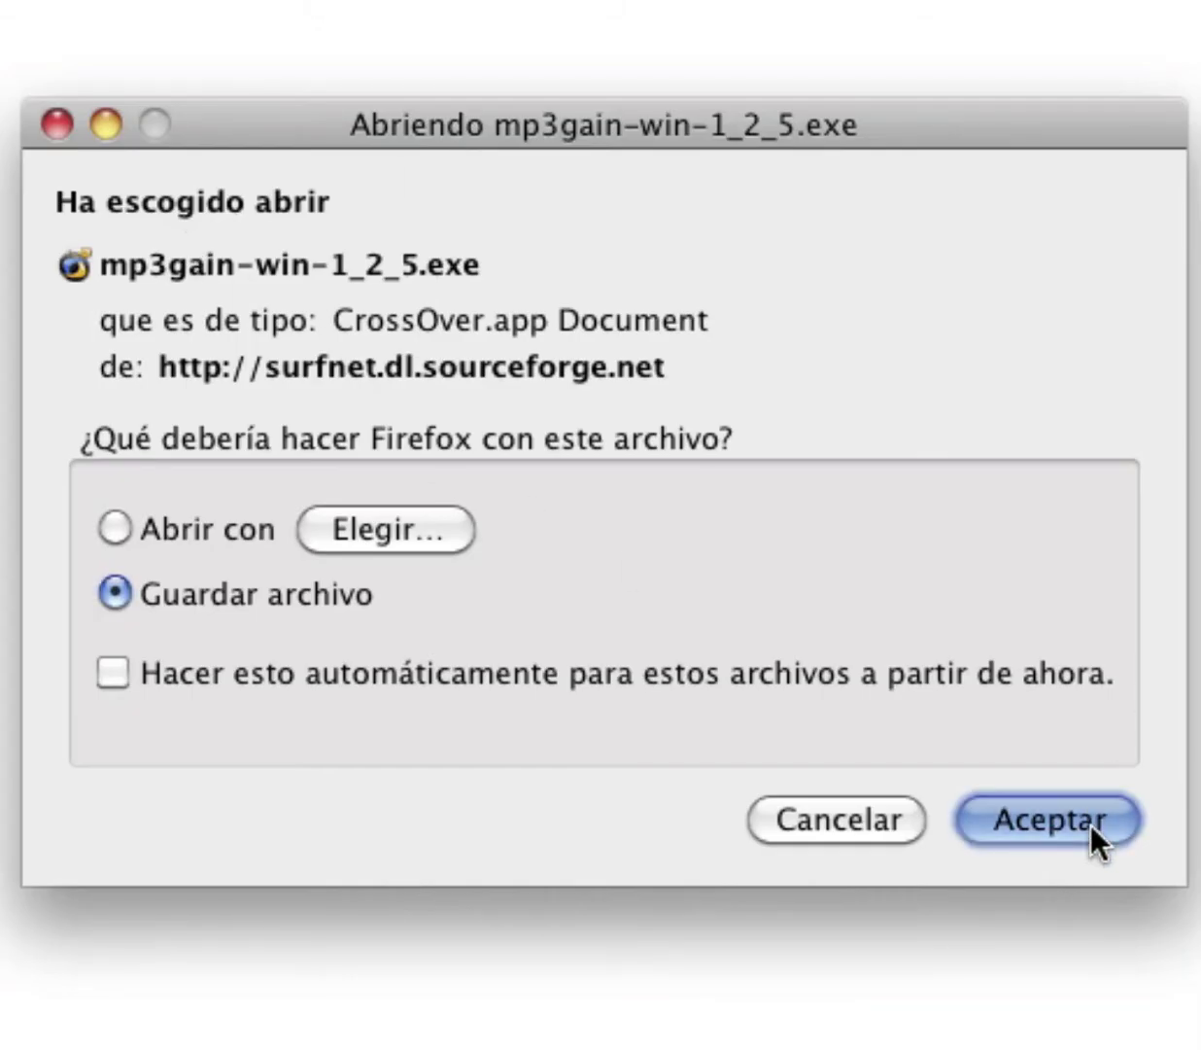
click(1090, 824)
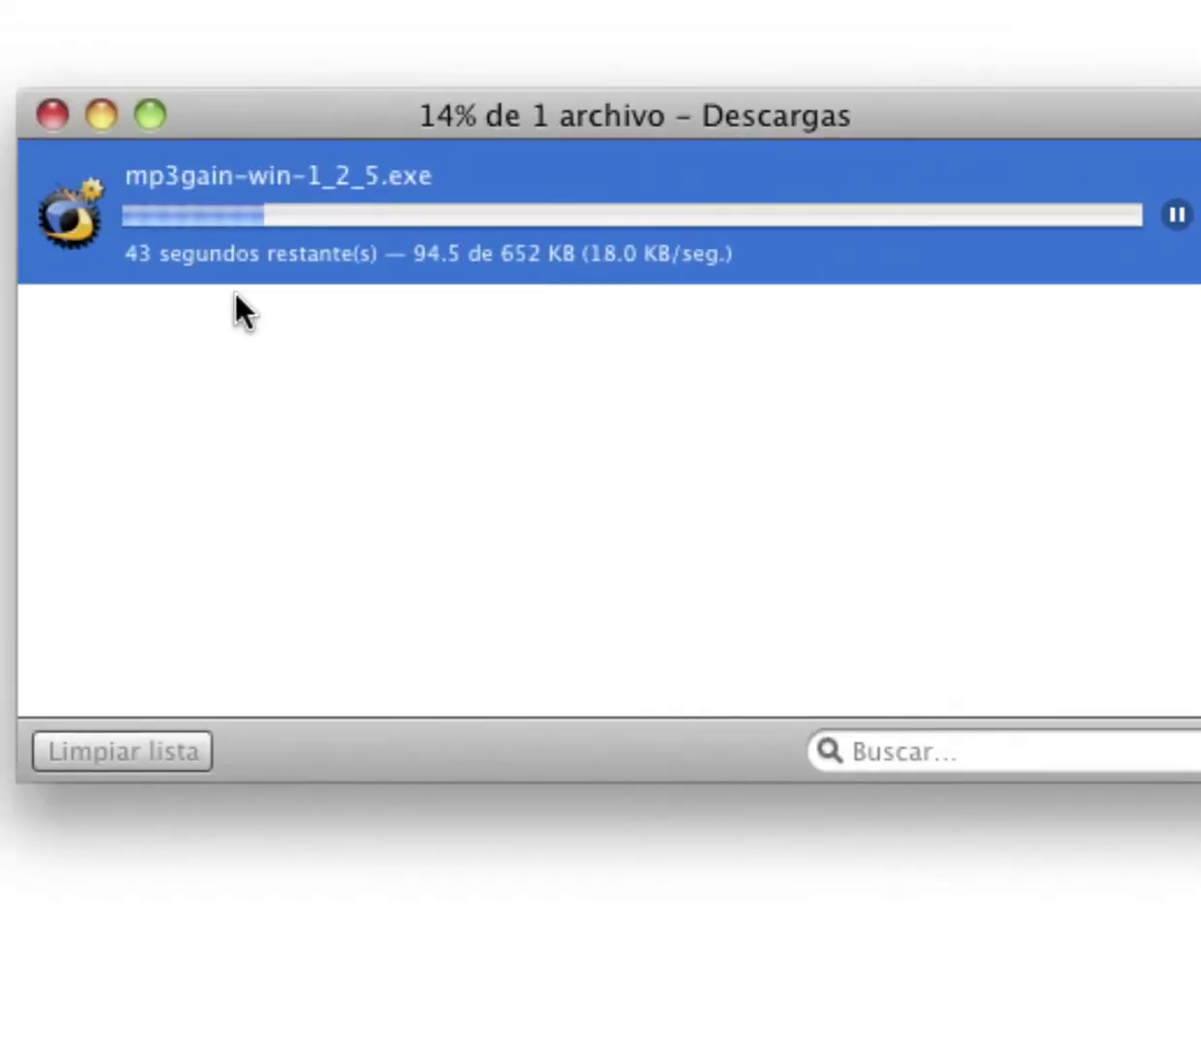
click(1177, 214)
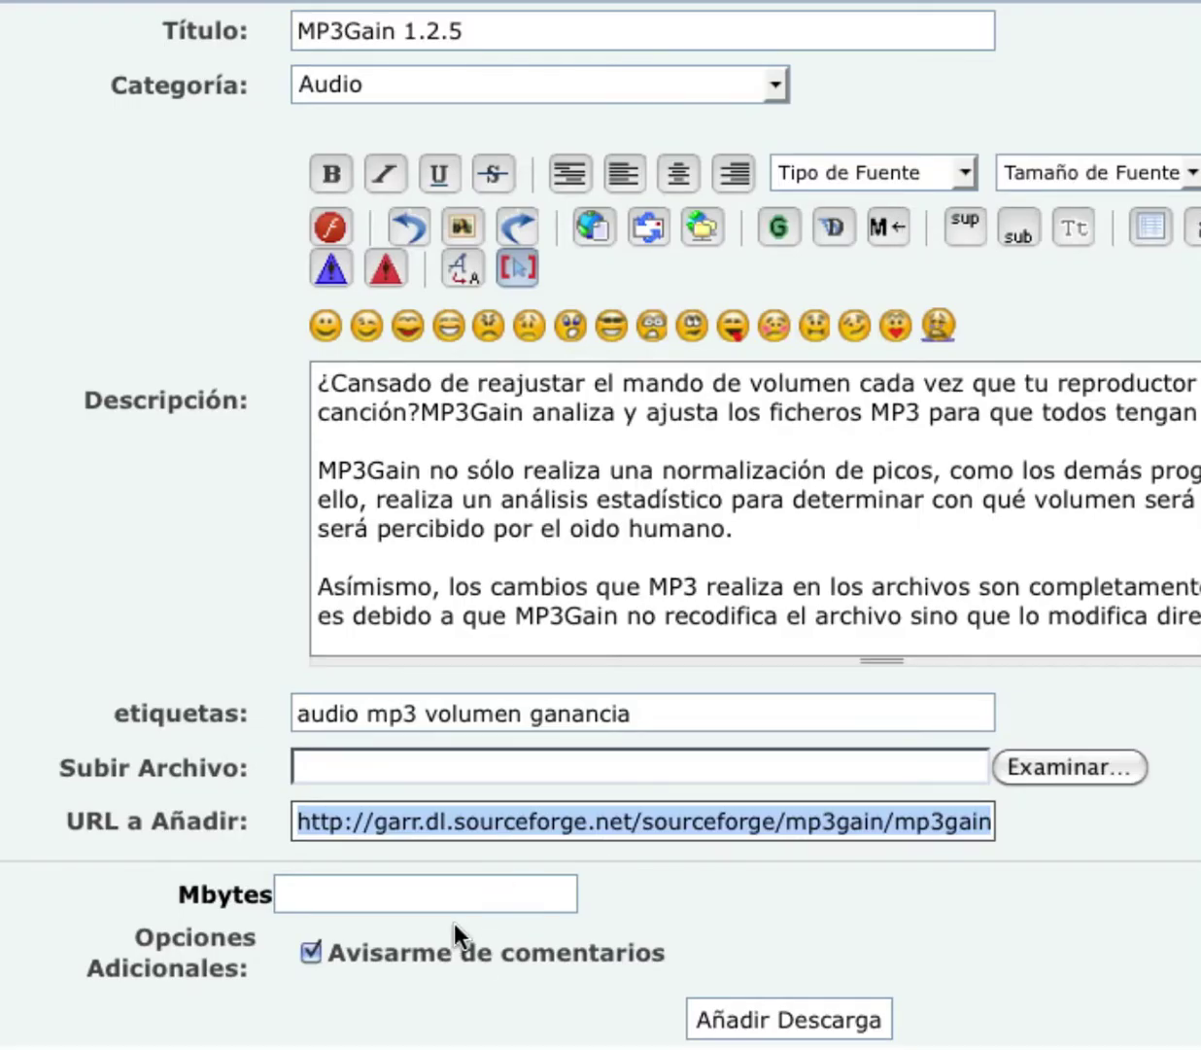
Set the size to 0 Mbytes and submit the MP3Gain 1.2.5 download
click(456, 896)
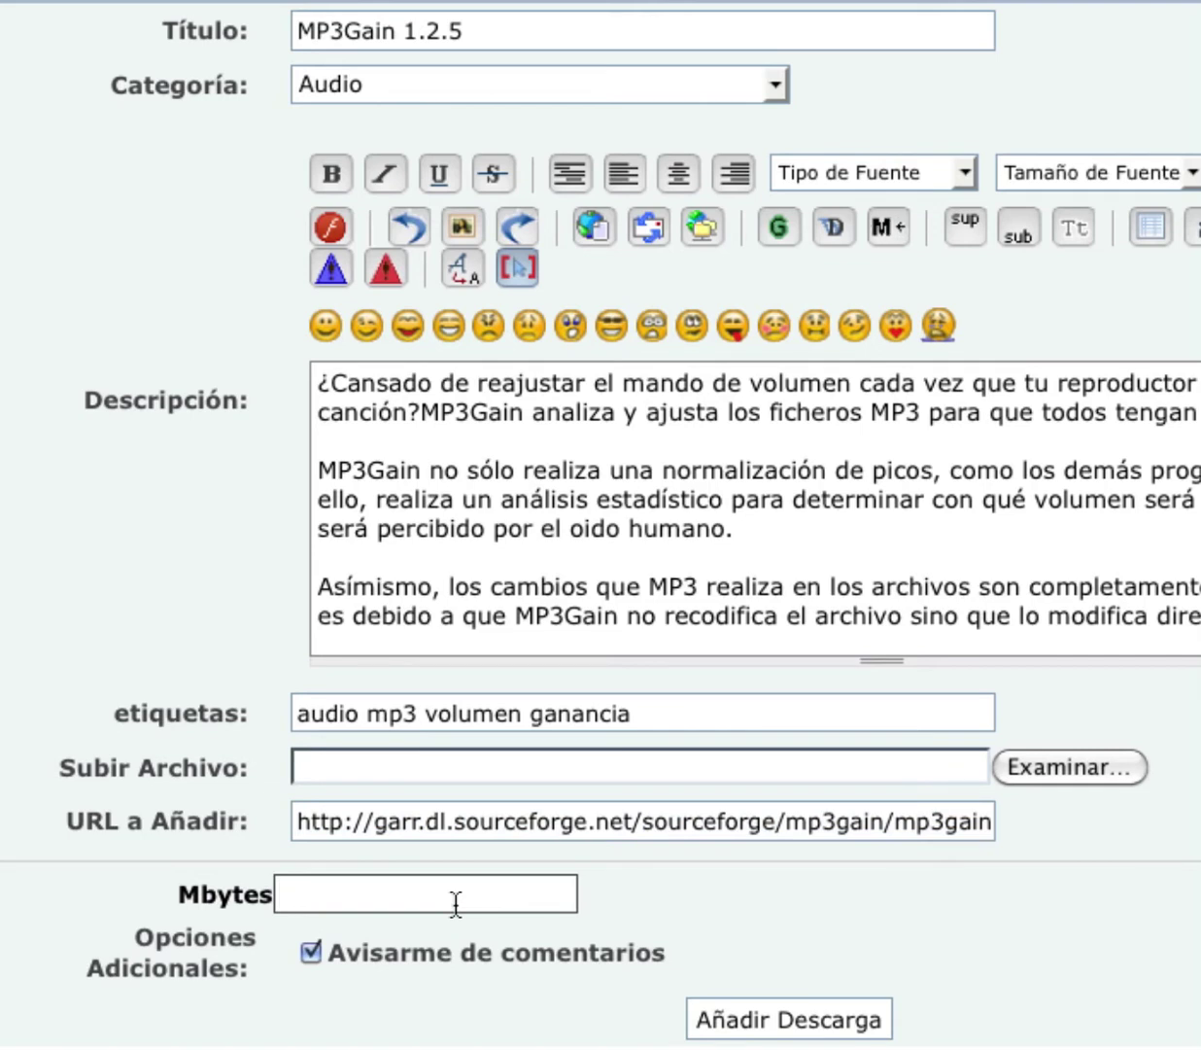
text(0)
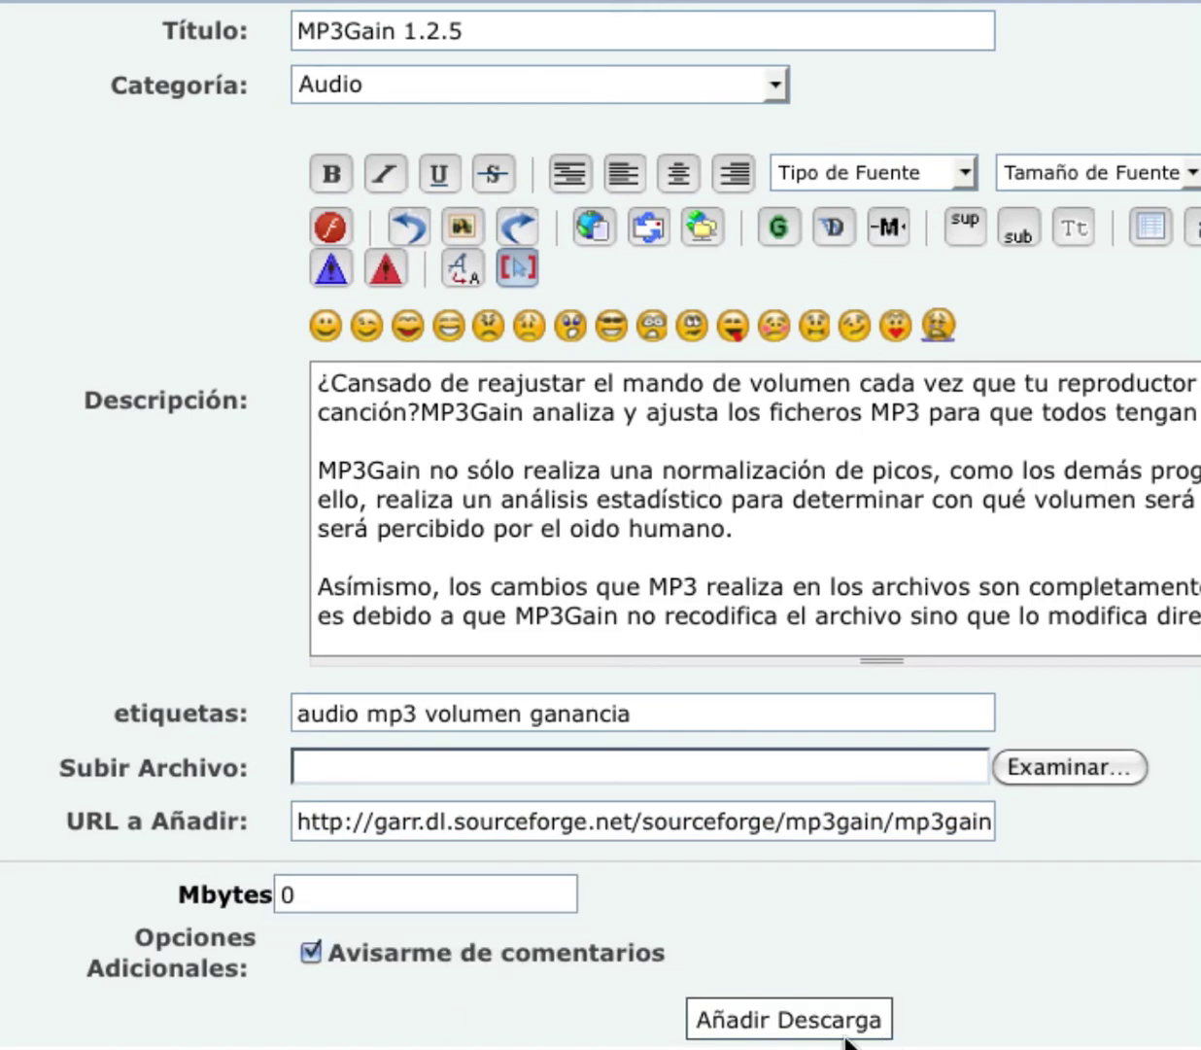
click(692, 1025)
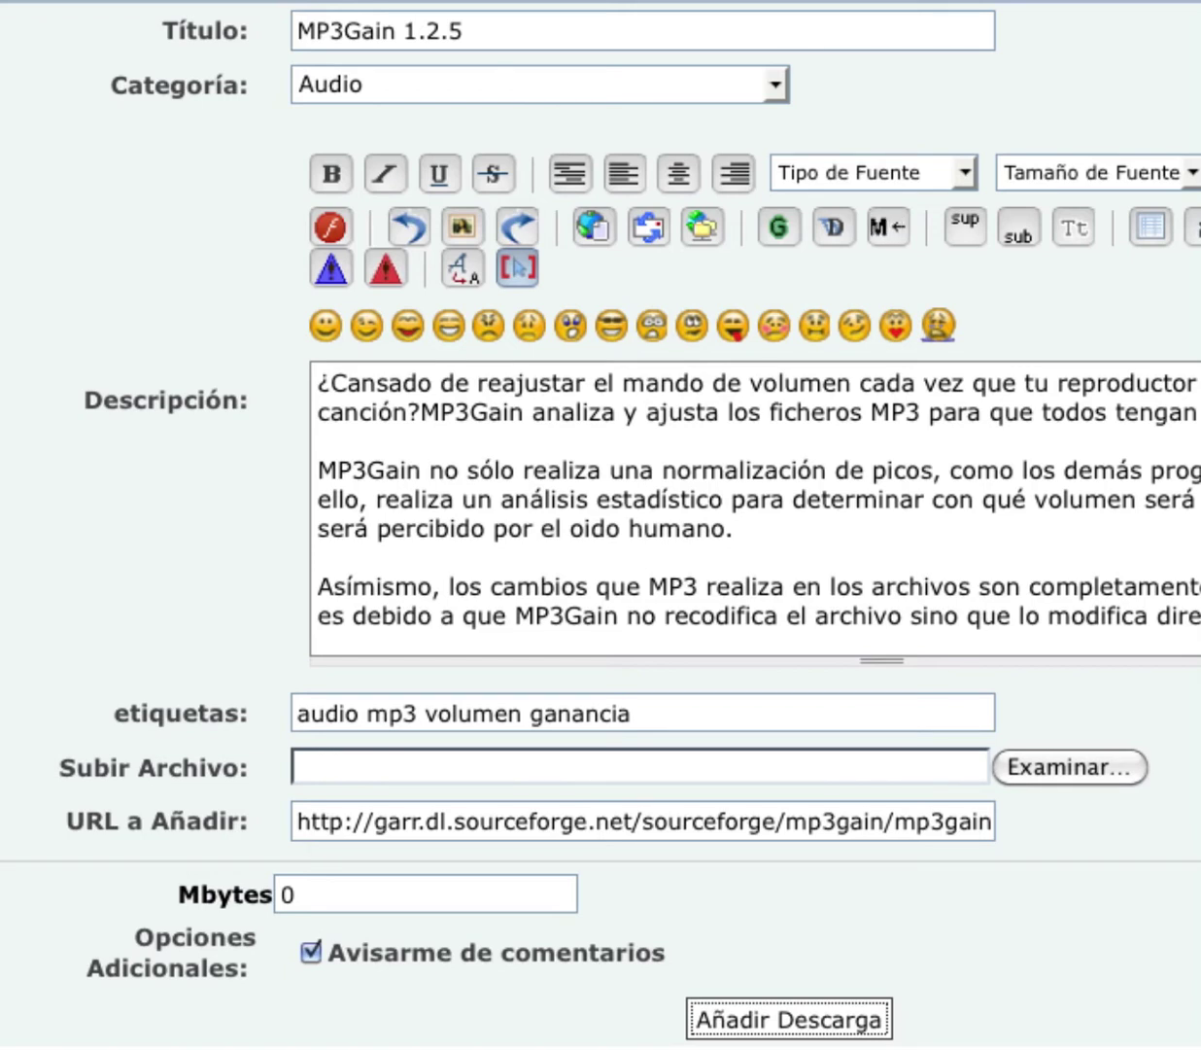
click(228, 832)
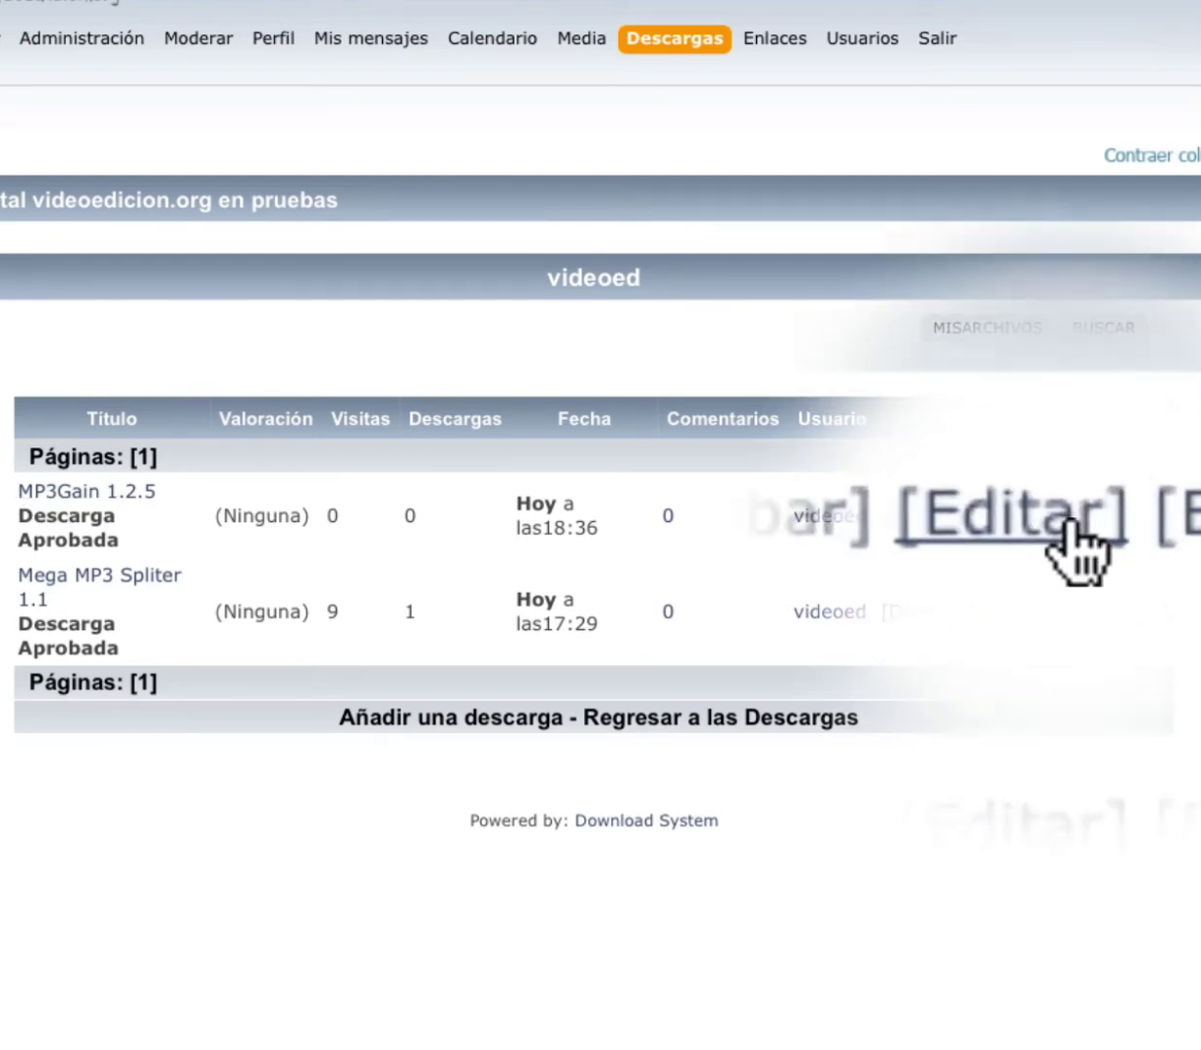
Open MP3Gain 1.2.5 for editing and select the author's name on the old site page
click(1040, 512)
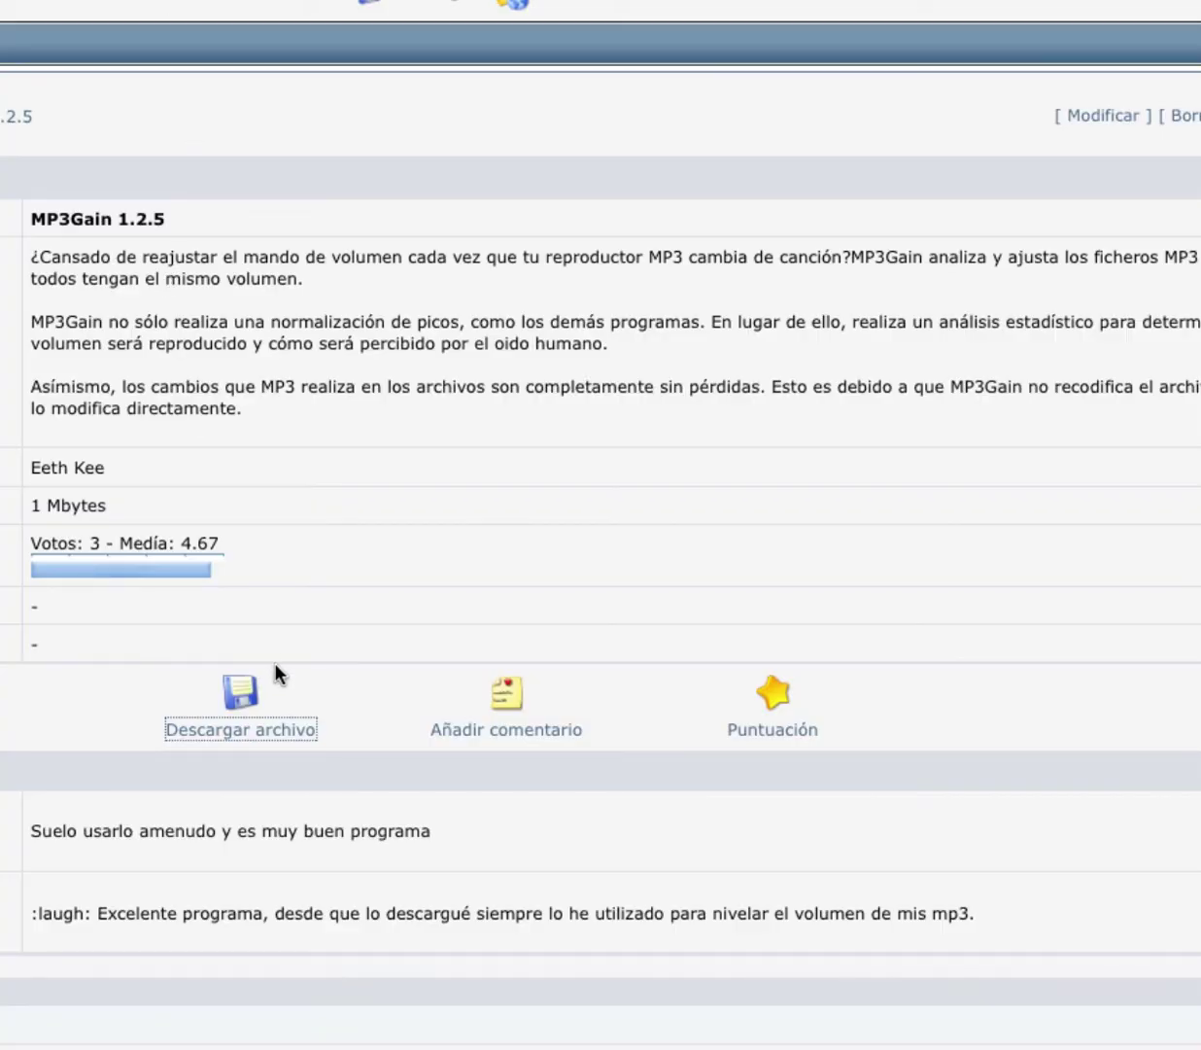
scroll(275, 666, down, 1)
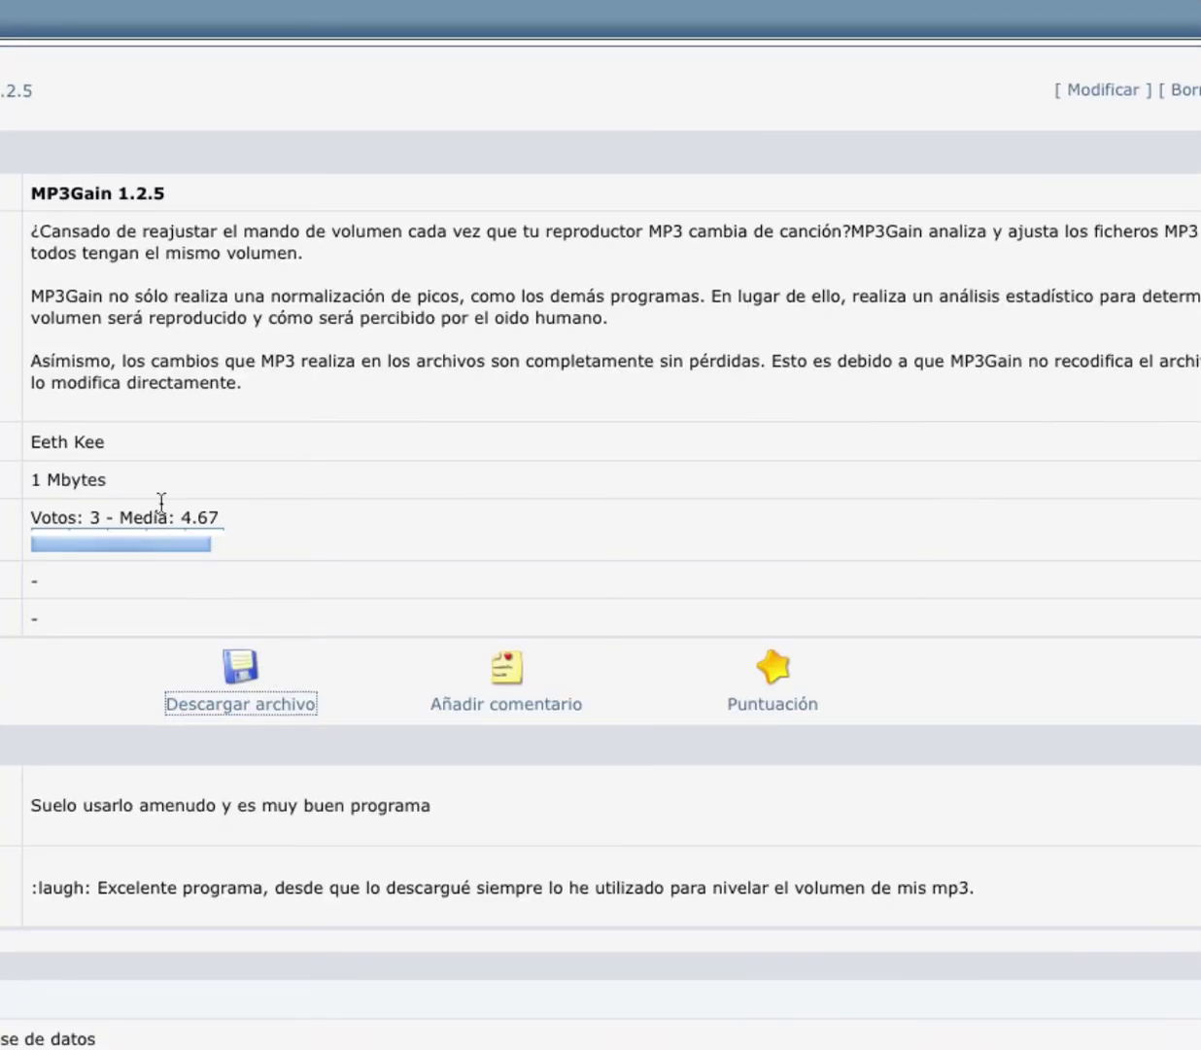
drag(115, 444, 29, 443)
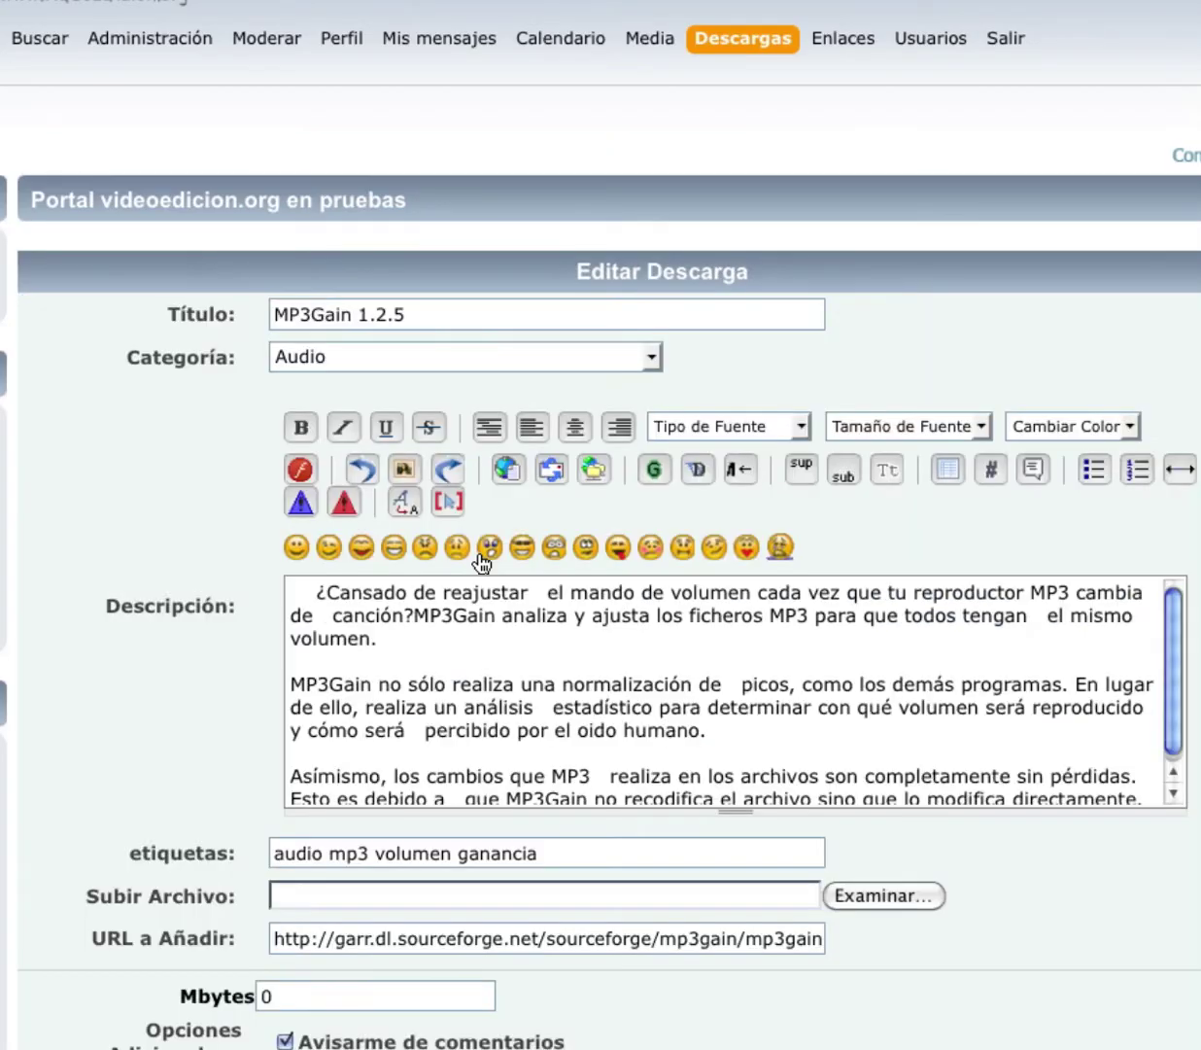
Enter part of the author's username in Cambiar Propietario and open the user search
scroll(317, 861, down, 3)
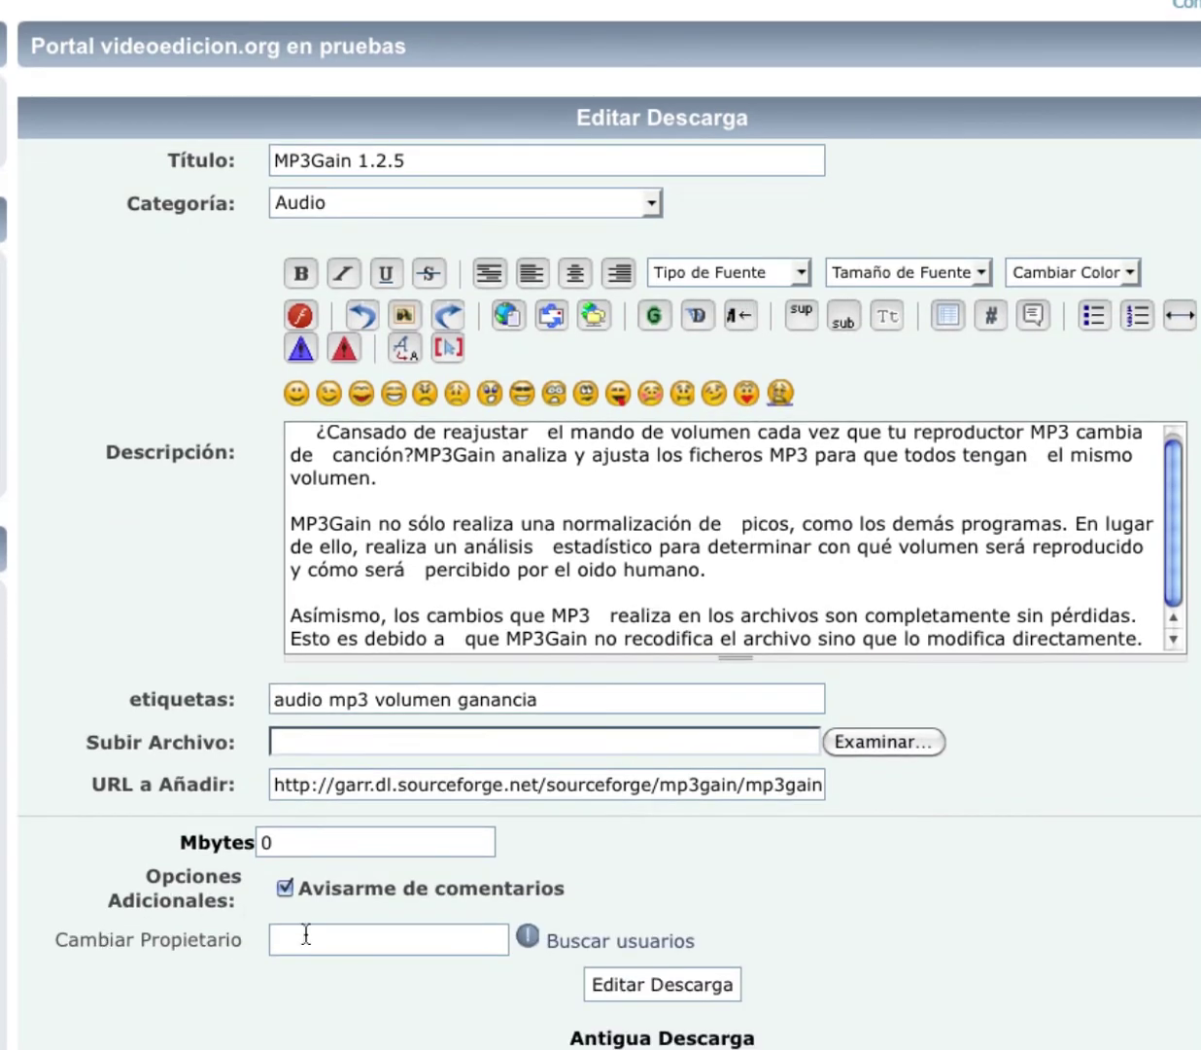
click(321, 940)
text(Eeth Kee)
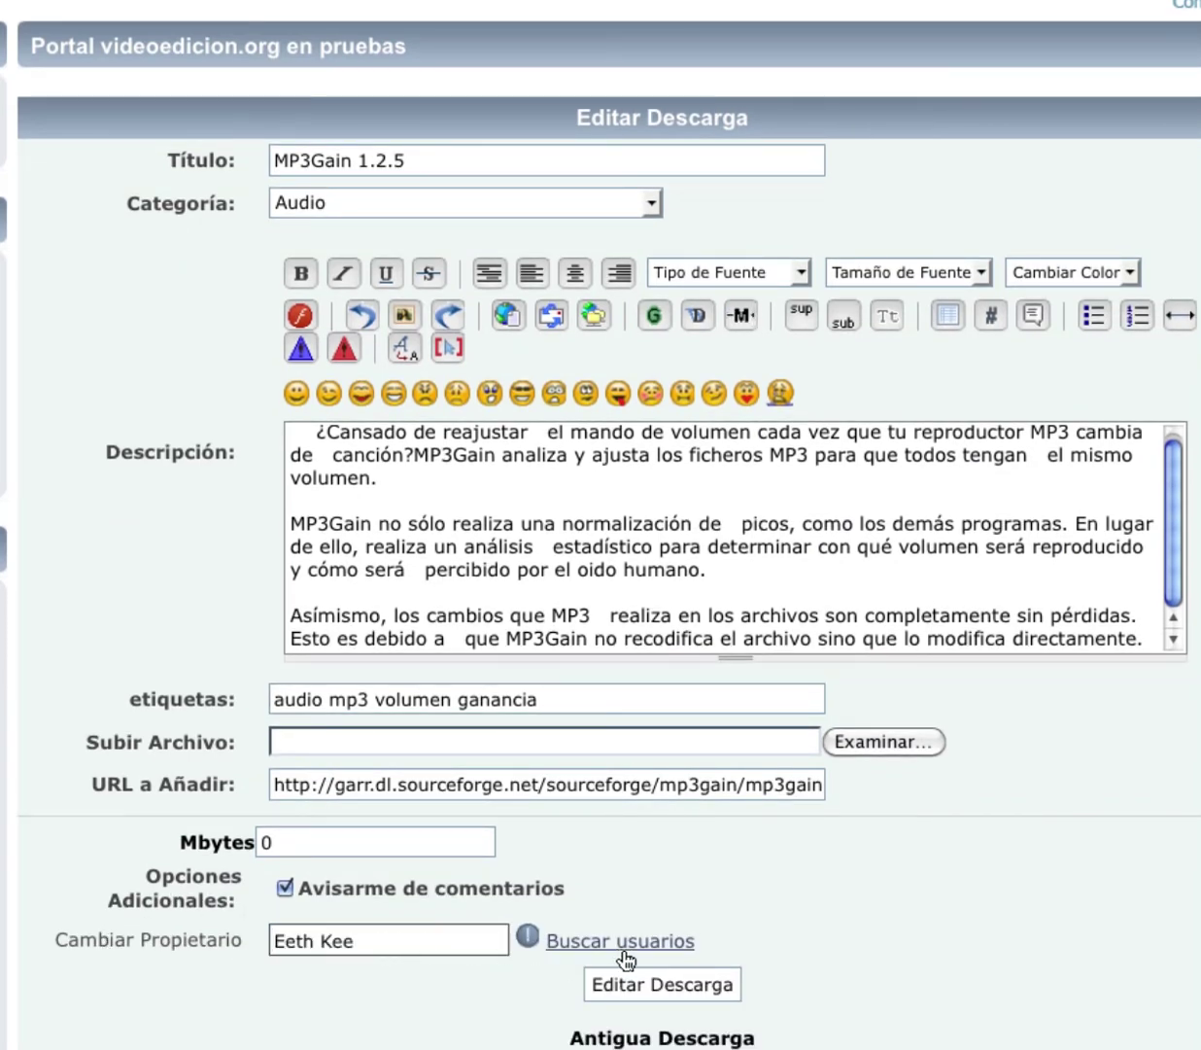
key(Left)
key(Left)
key(Left)
key(BackSpace)
key(Delete)
key(Delete)
key(Delete)
scroll(354, 944, down, 1)
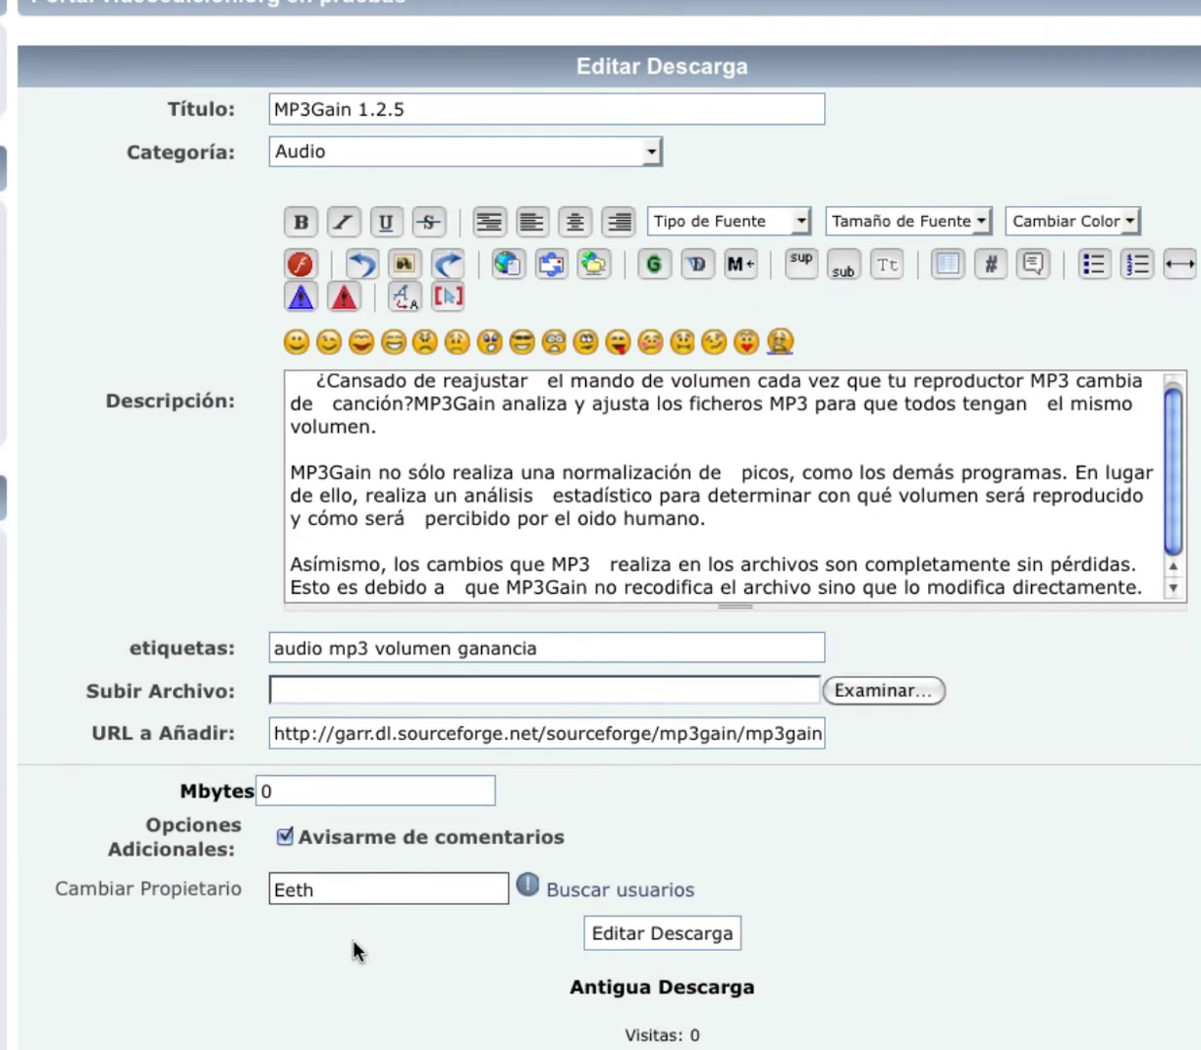
click(627, 891)
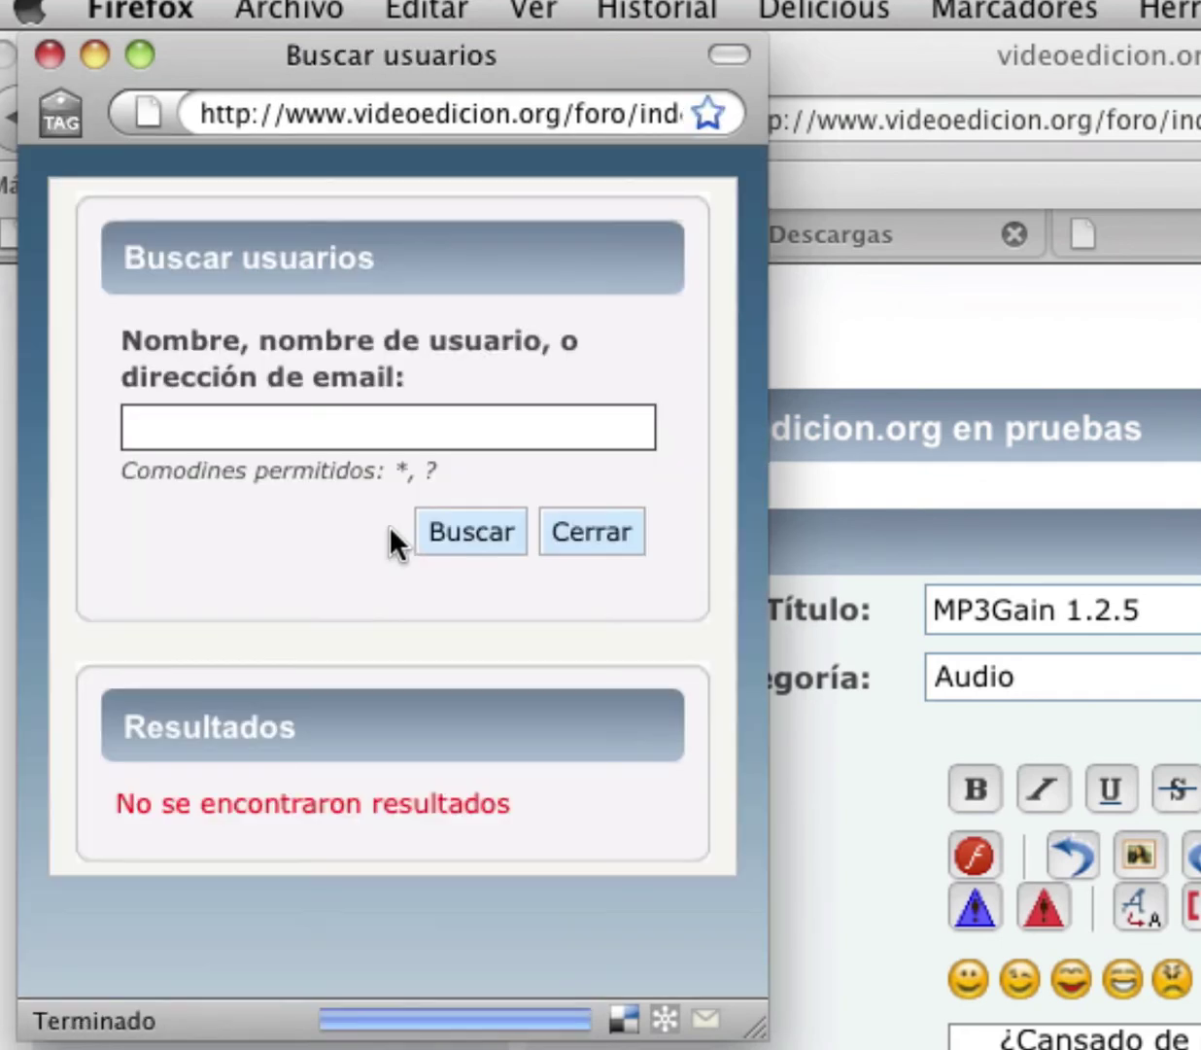
Search for the author, choose the match, and strip the extra username prefix from the owner field
click(375, 440)
click(366, 445)
text(eeth*)
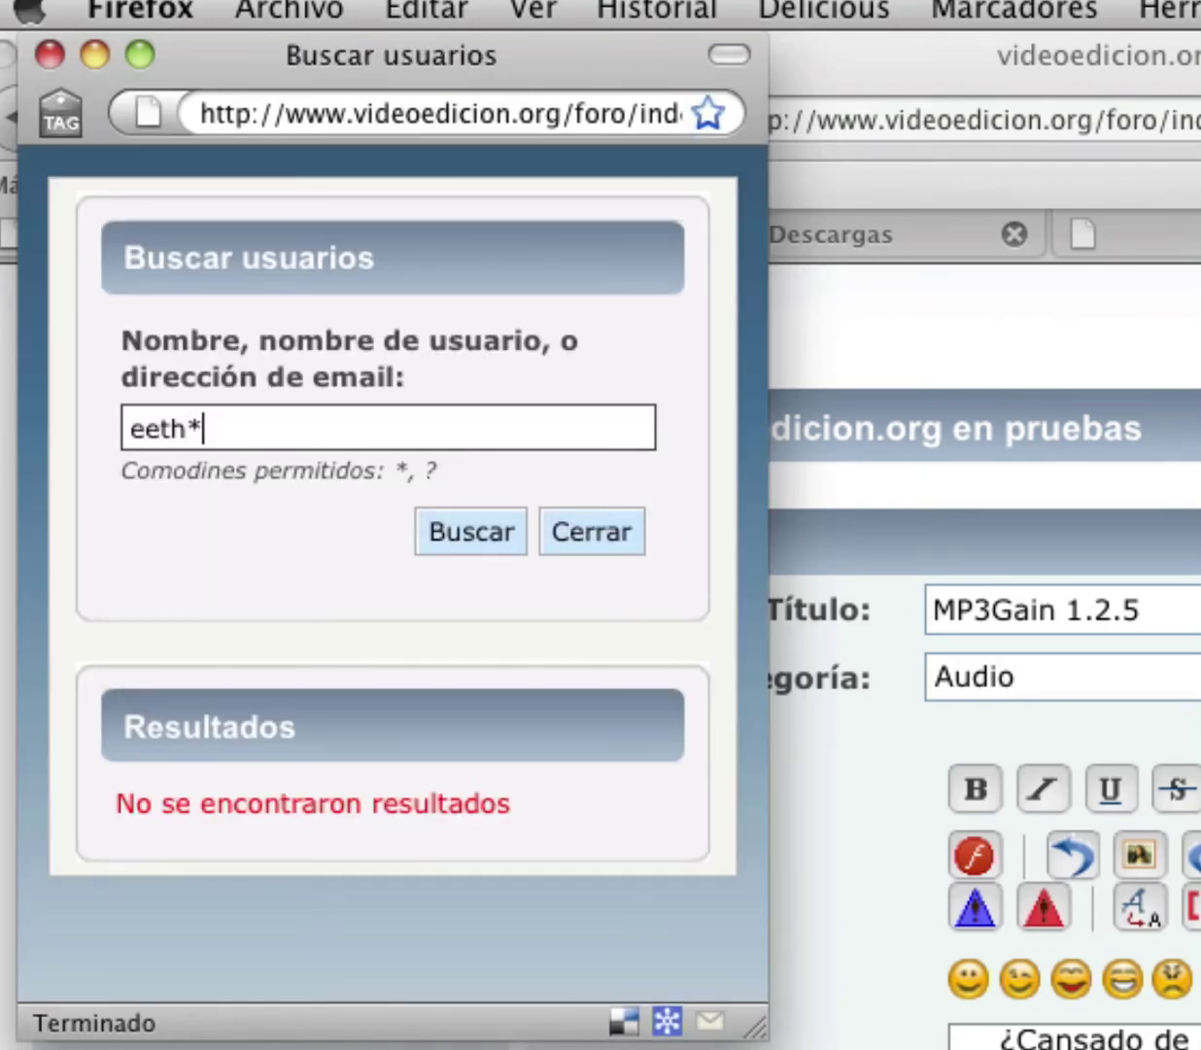
click(466, 532)
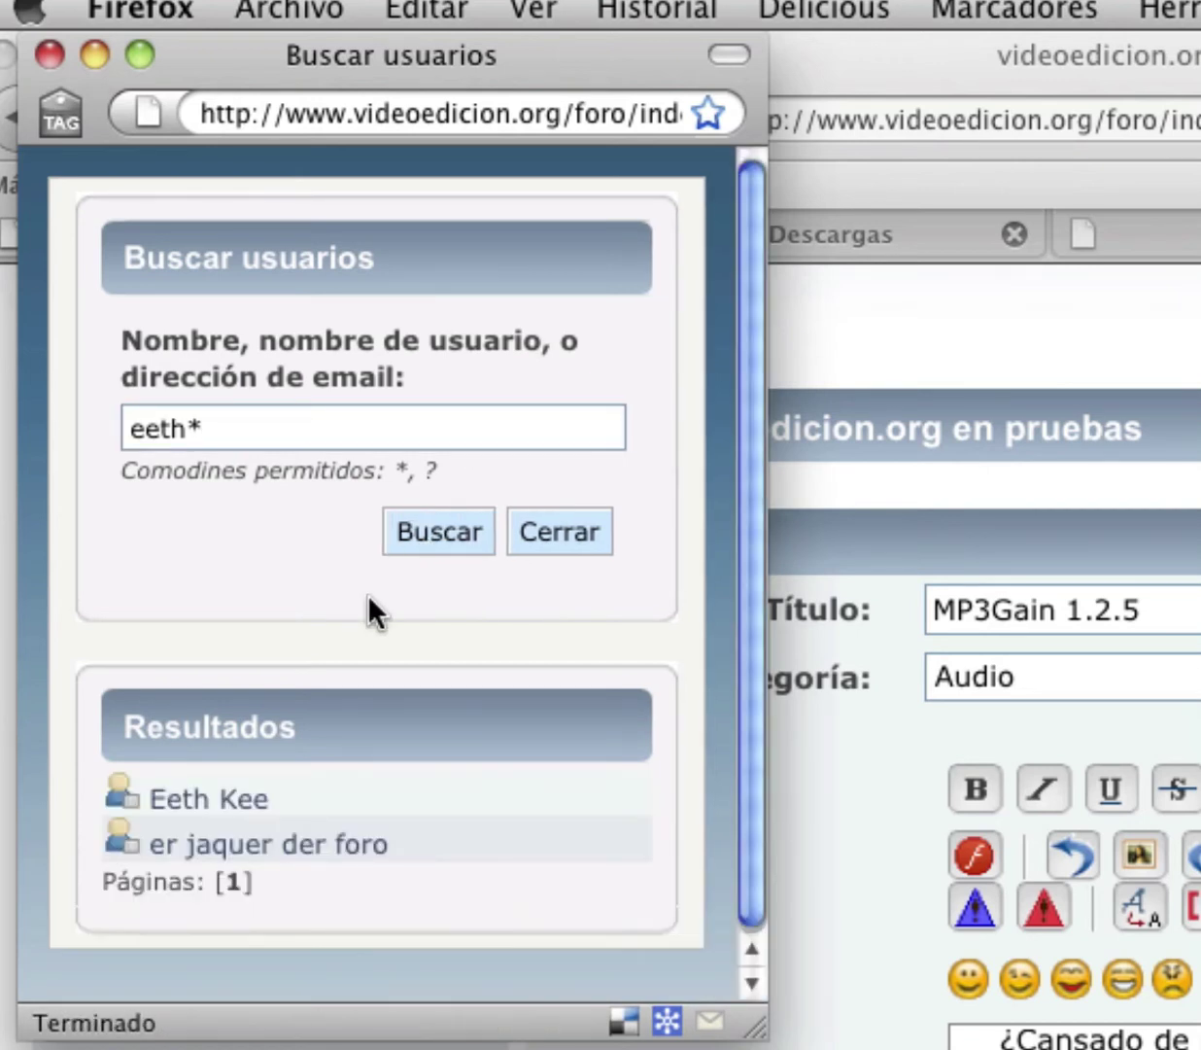
click(193, 811)
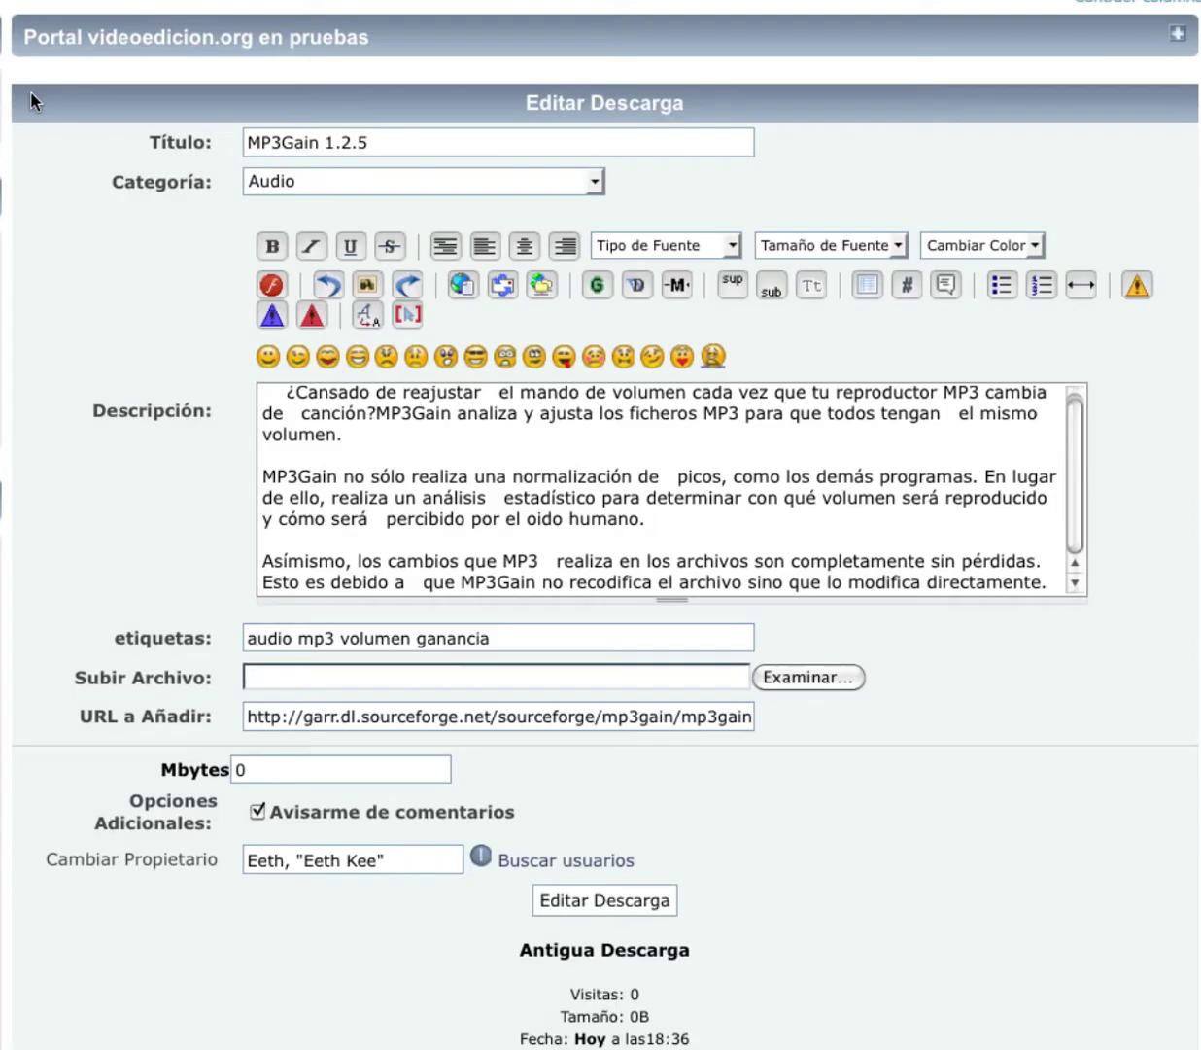
click(560, 530)
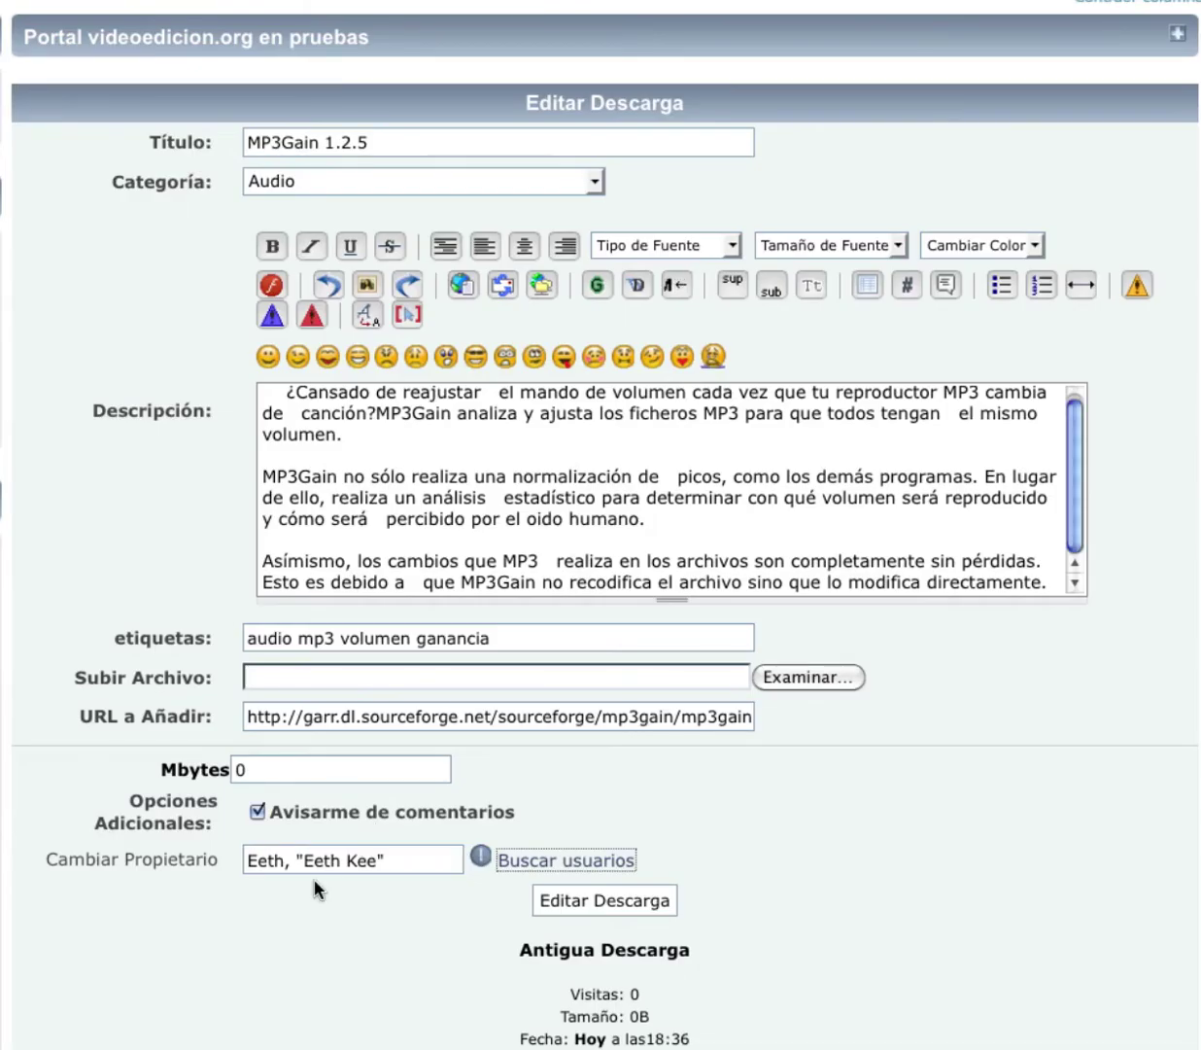
drag(296, 863, 132, 841)
key(BackSpace)
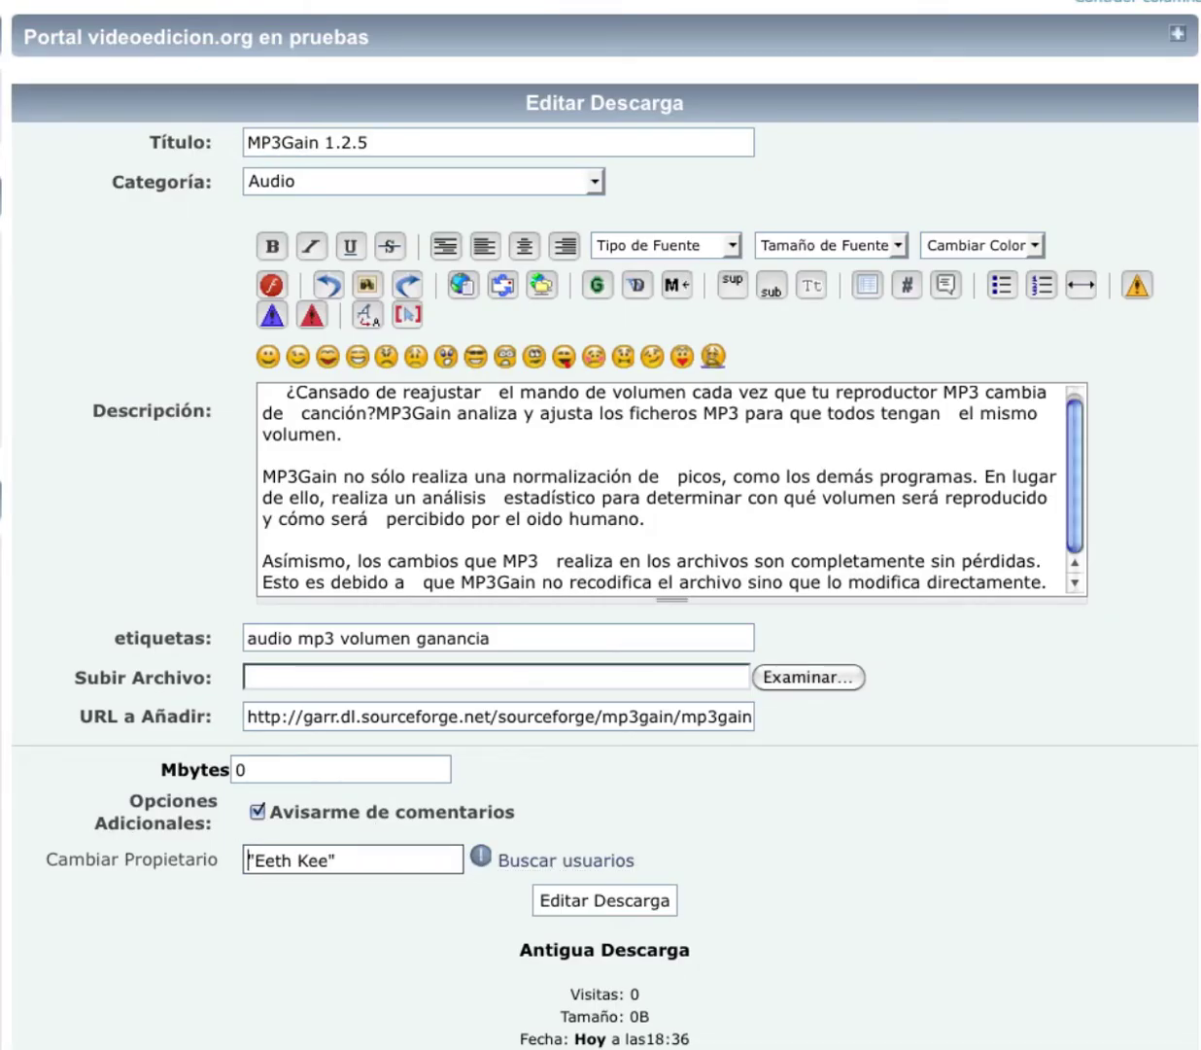
click(550, 902)
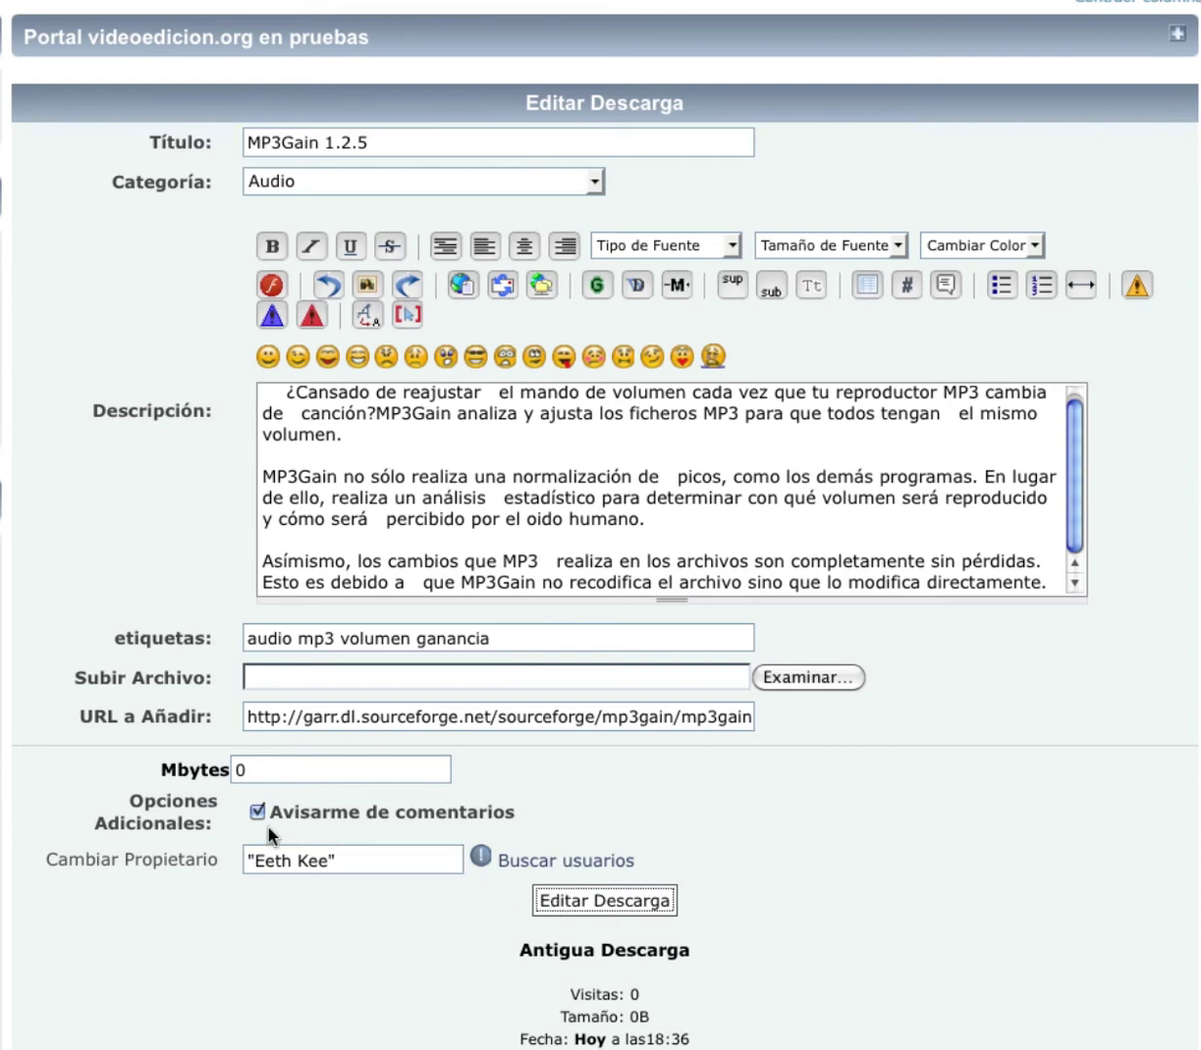
Submit the Editar Descarga form to save the MP3Gain 1.2.5 changes
click(657, 627)
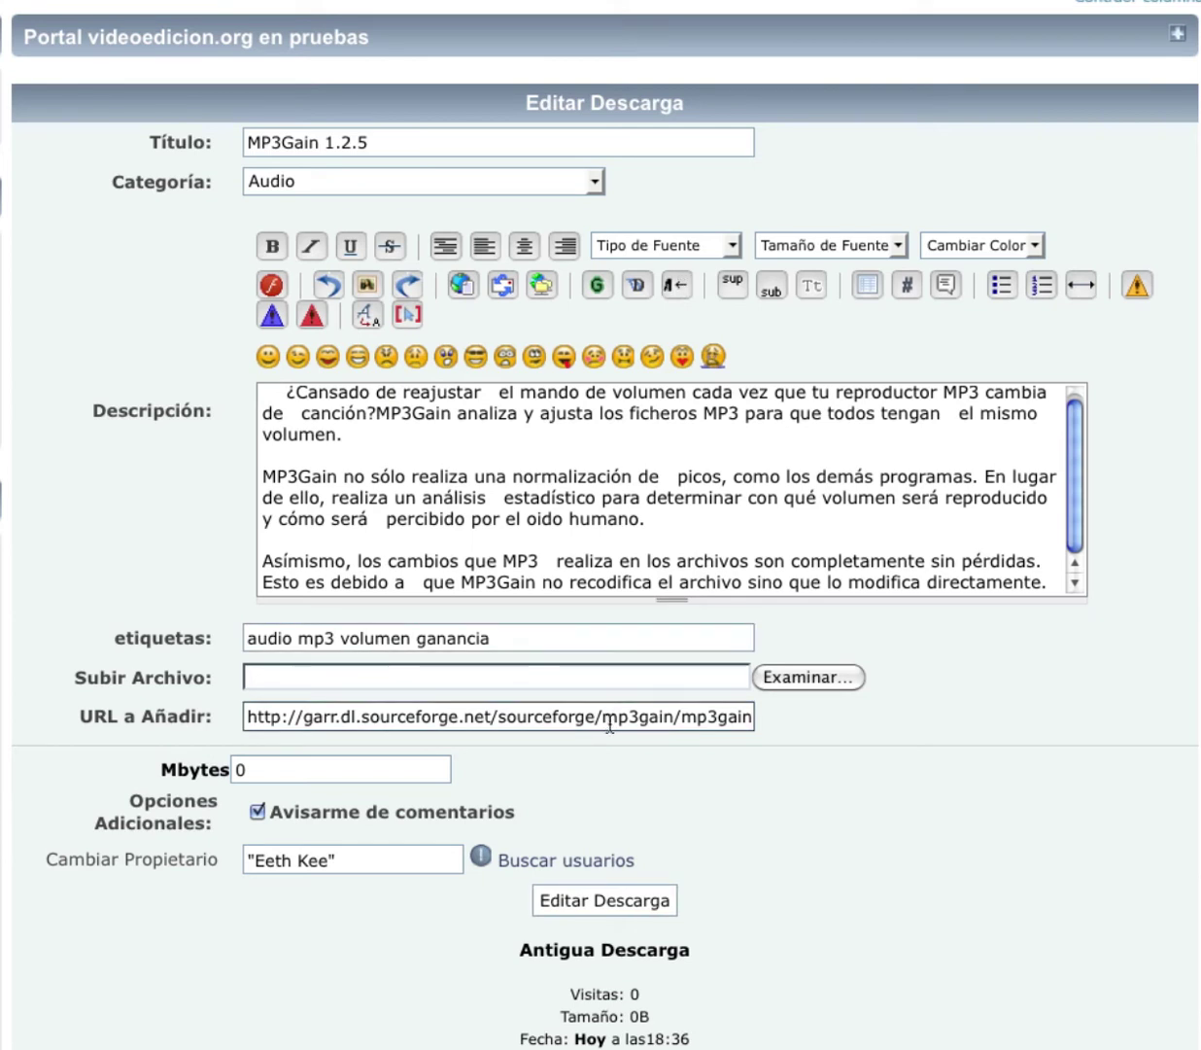
click(630, 898)
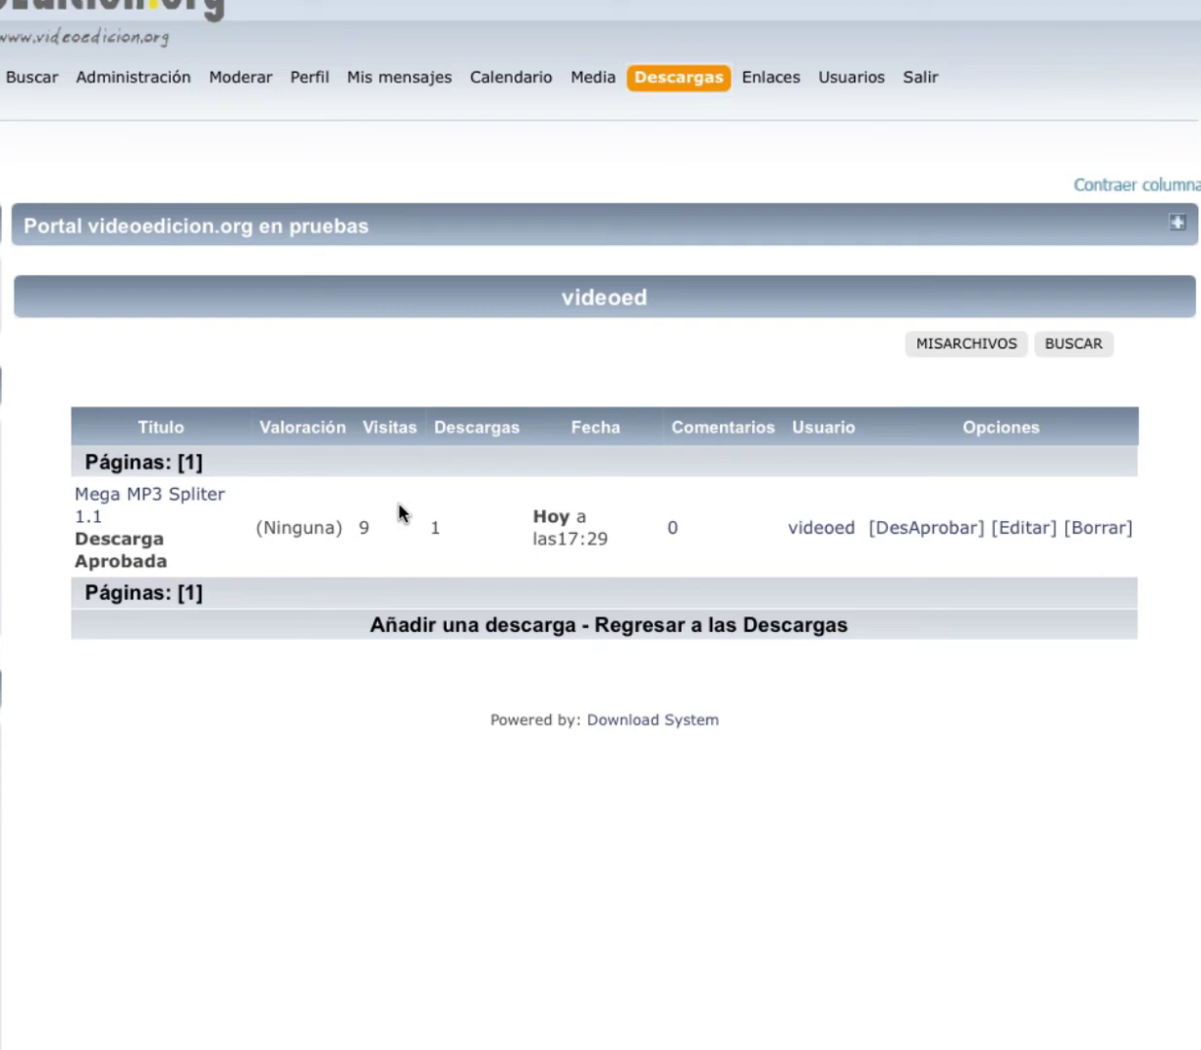
Go back to the download categories, open Audio, and start editing the MP3Gain 1.2.5 entry
click(738, 631)
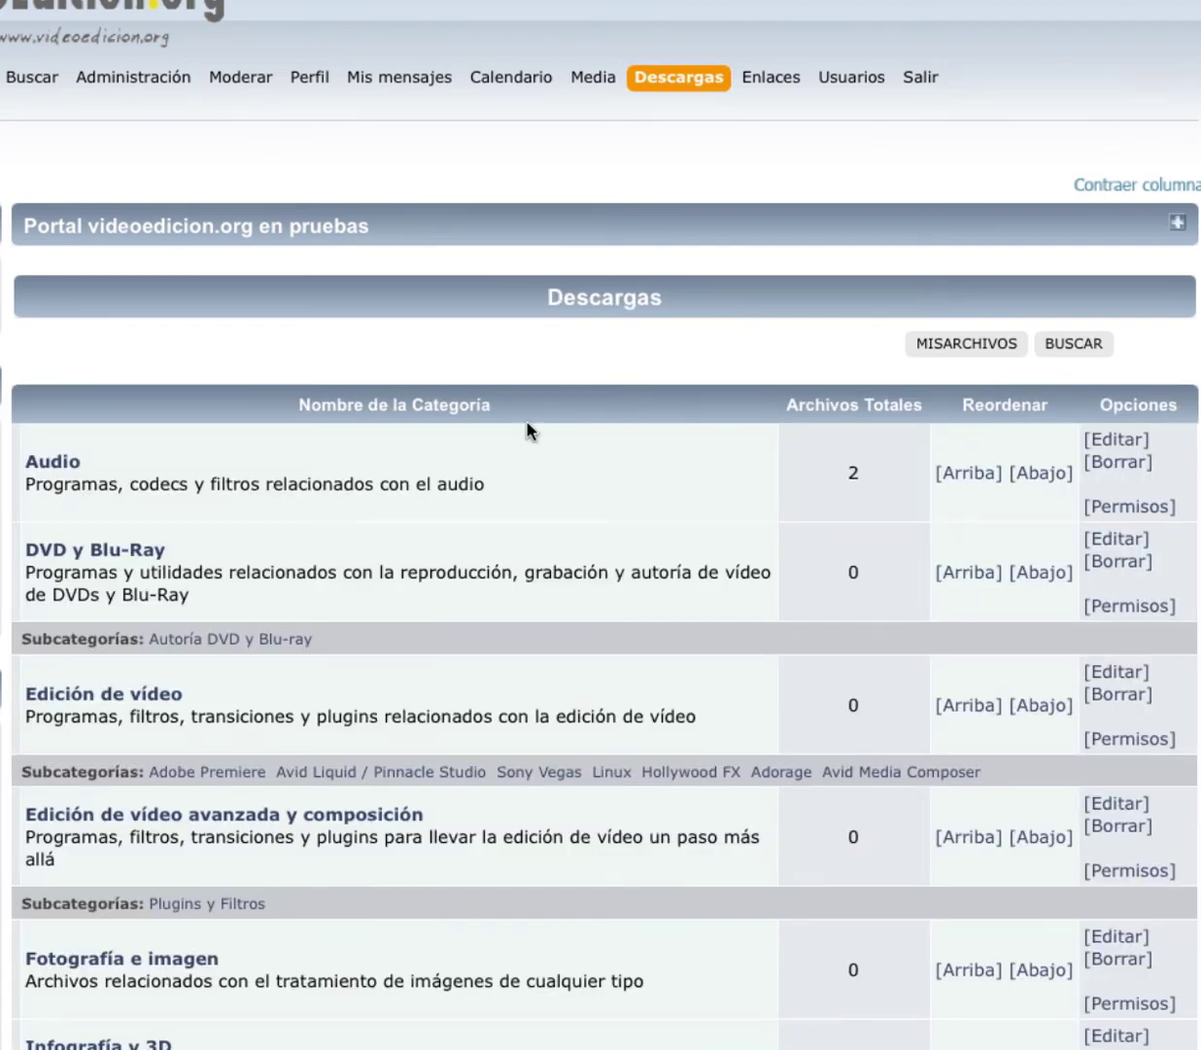
click(56, 462)
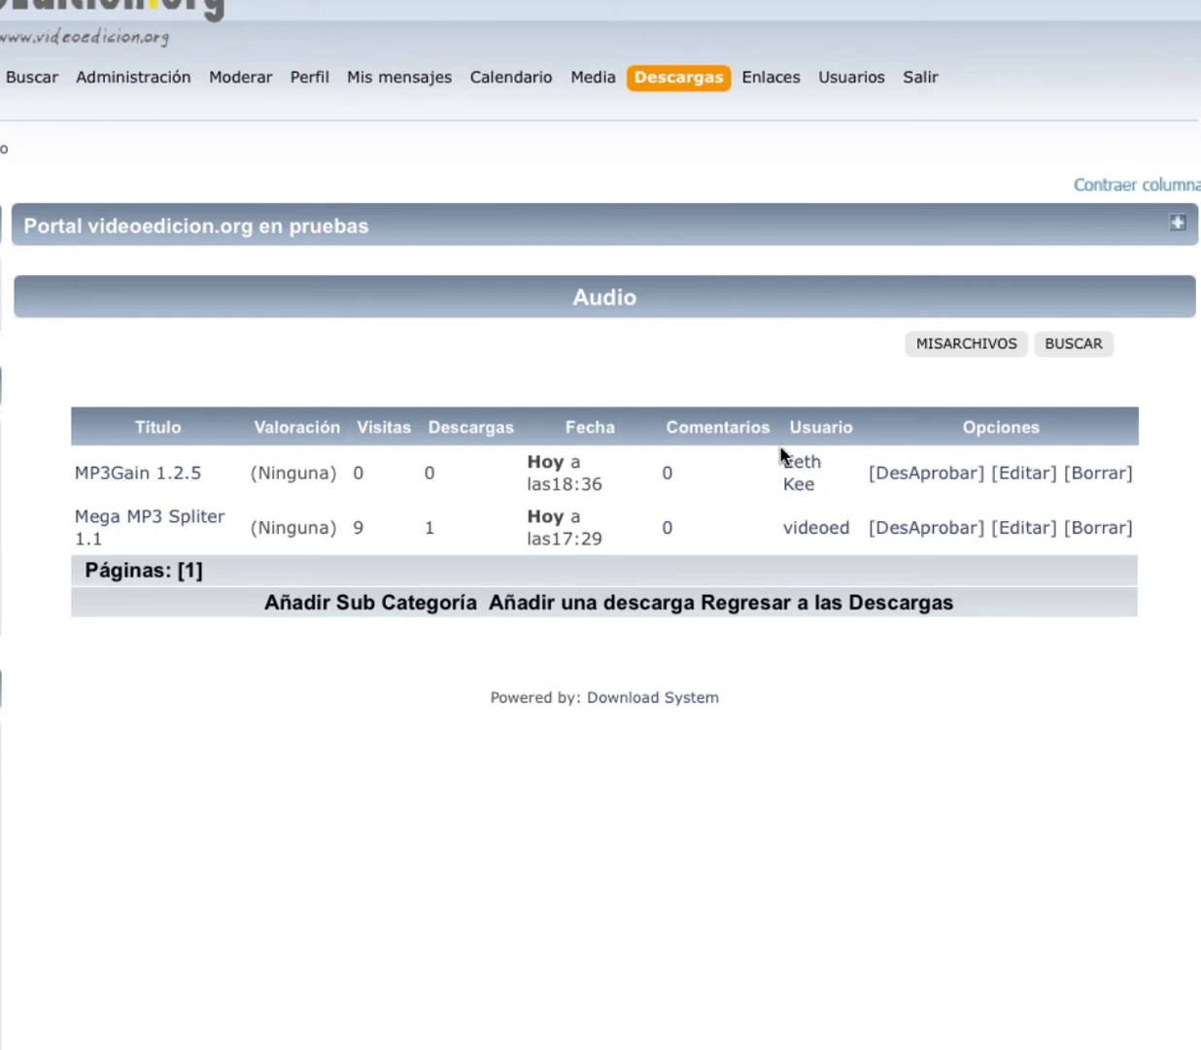
click(1026, 474)
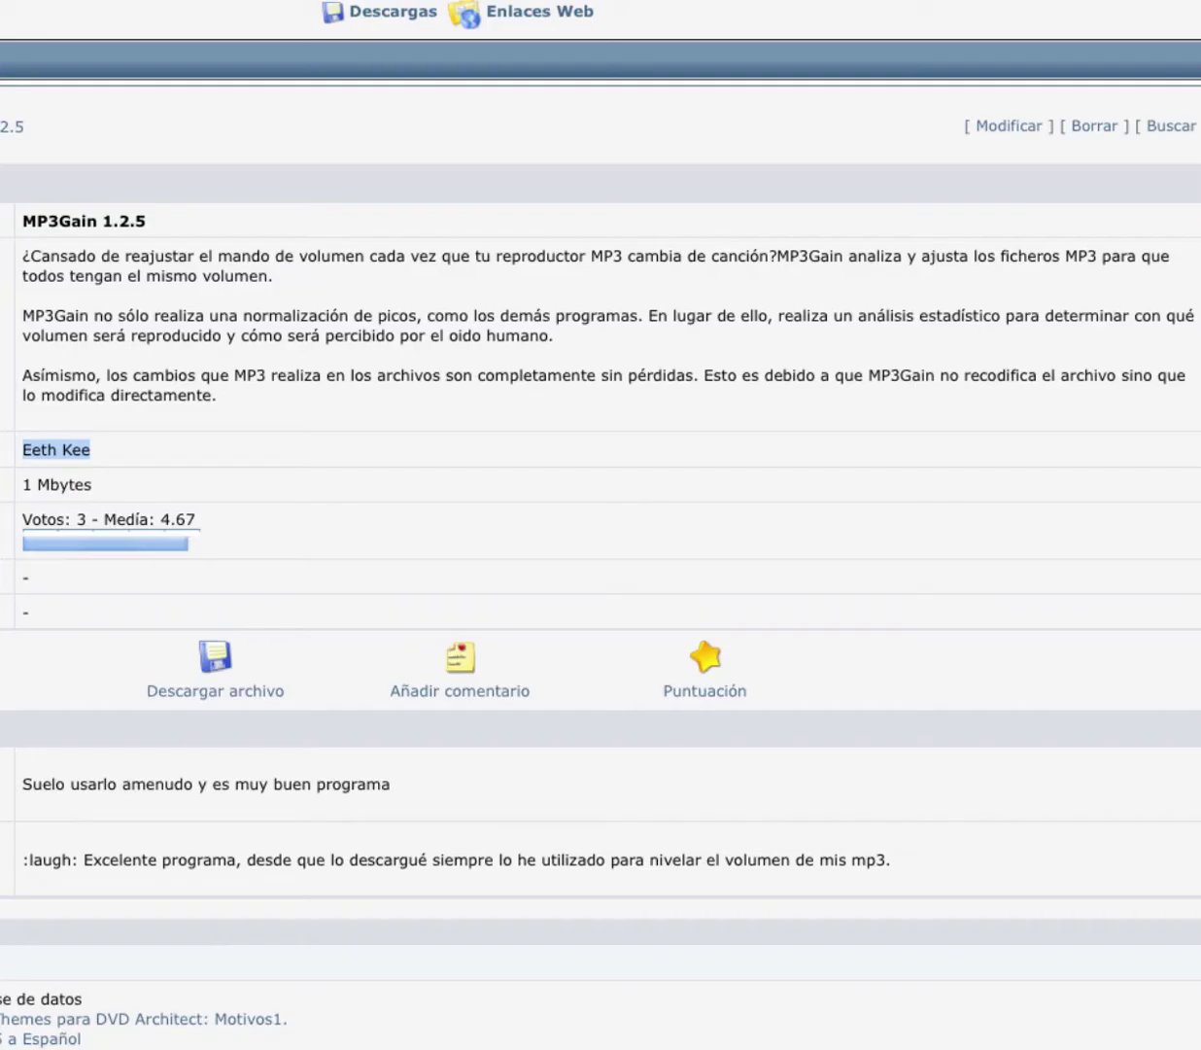
click(235, 692)
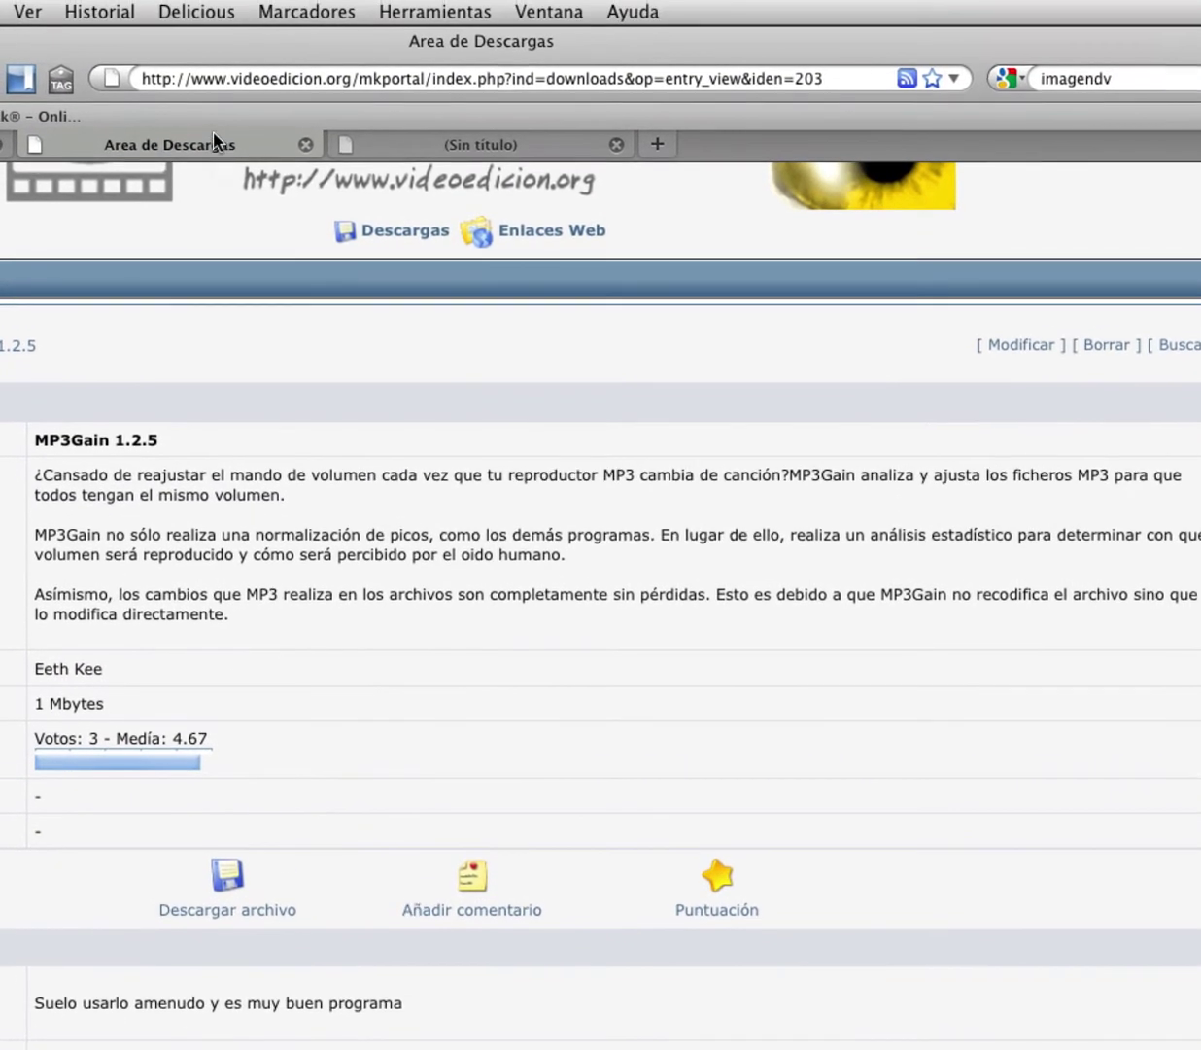
right_click(215, 143)
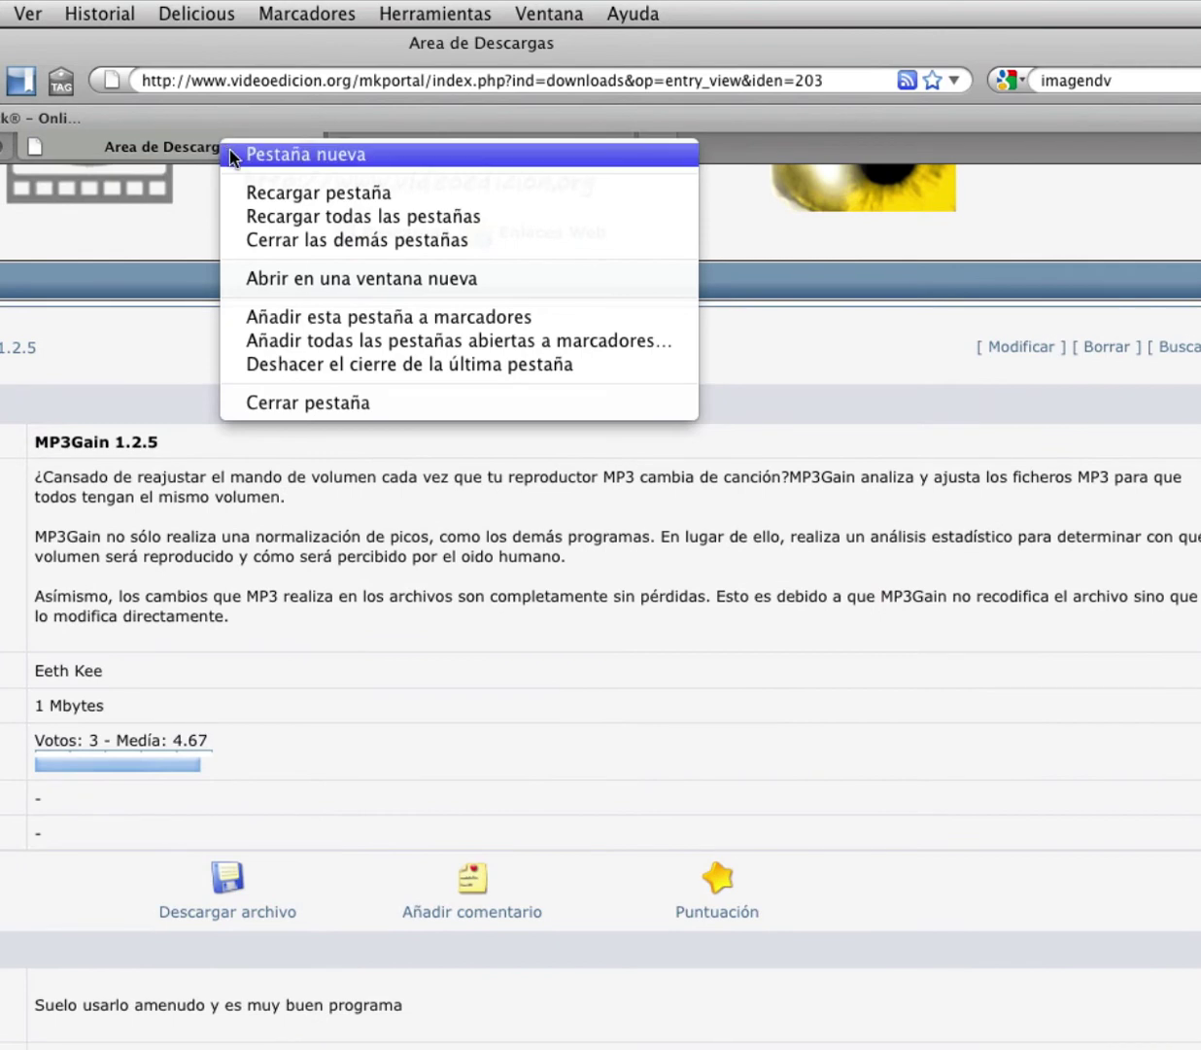
click(230, 152)
text(www.des)
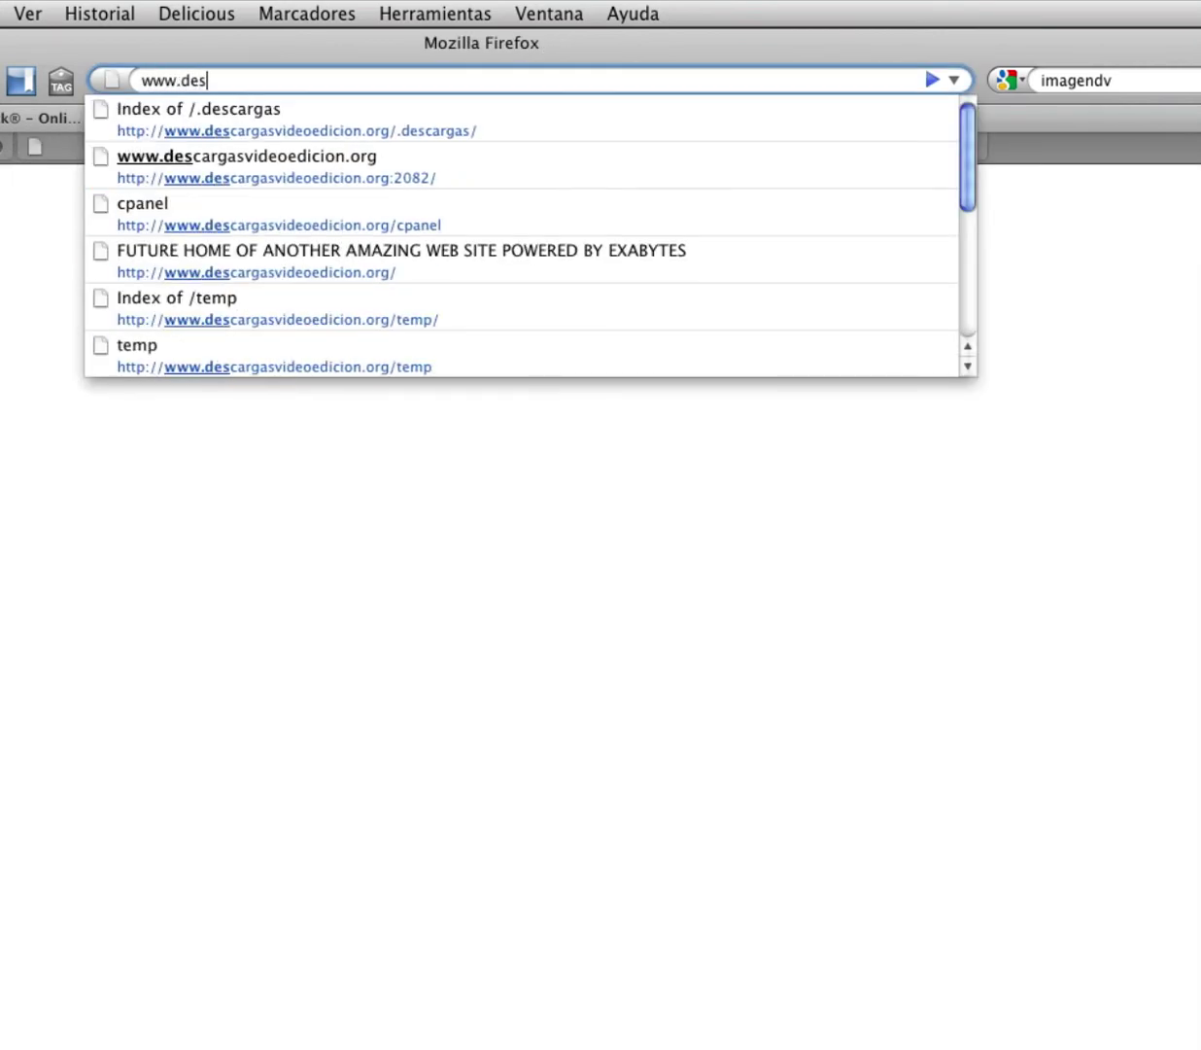
key(Down)
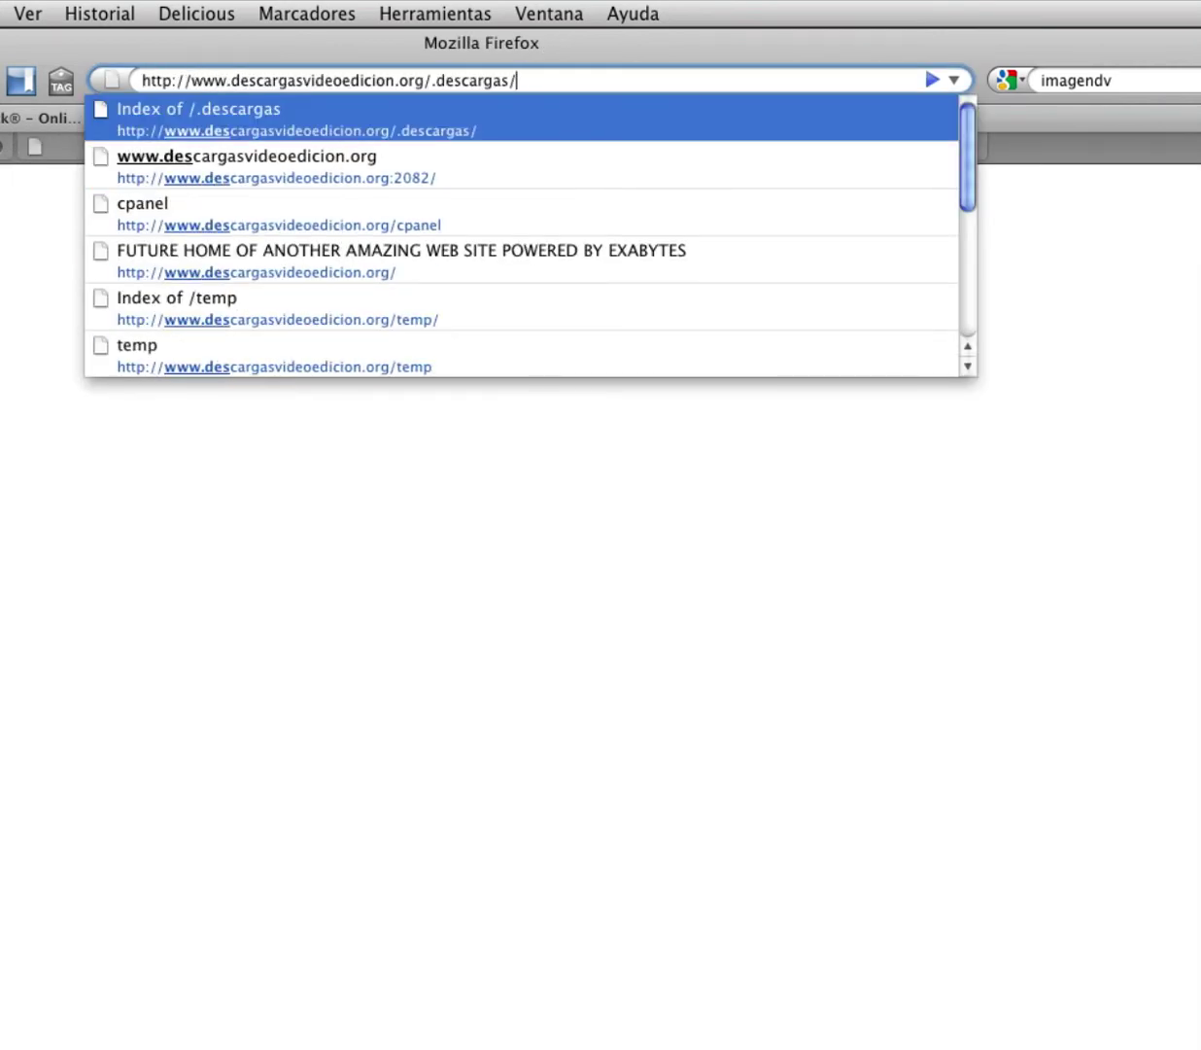
key(Return)
drag(225, 80, 416, 80)
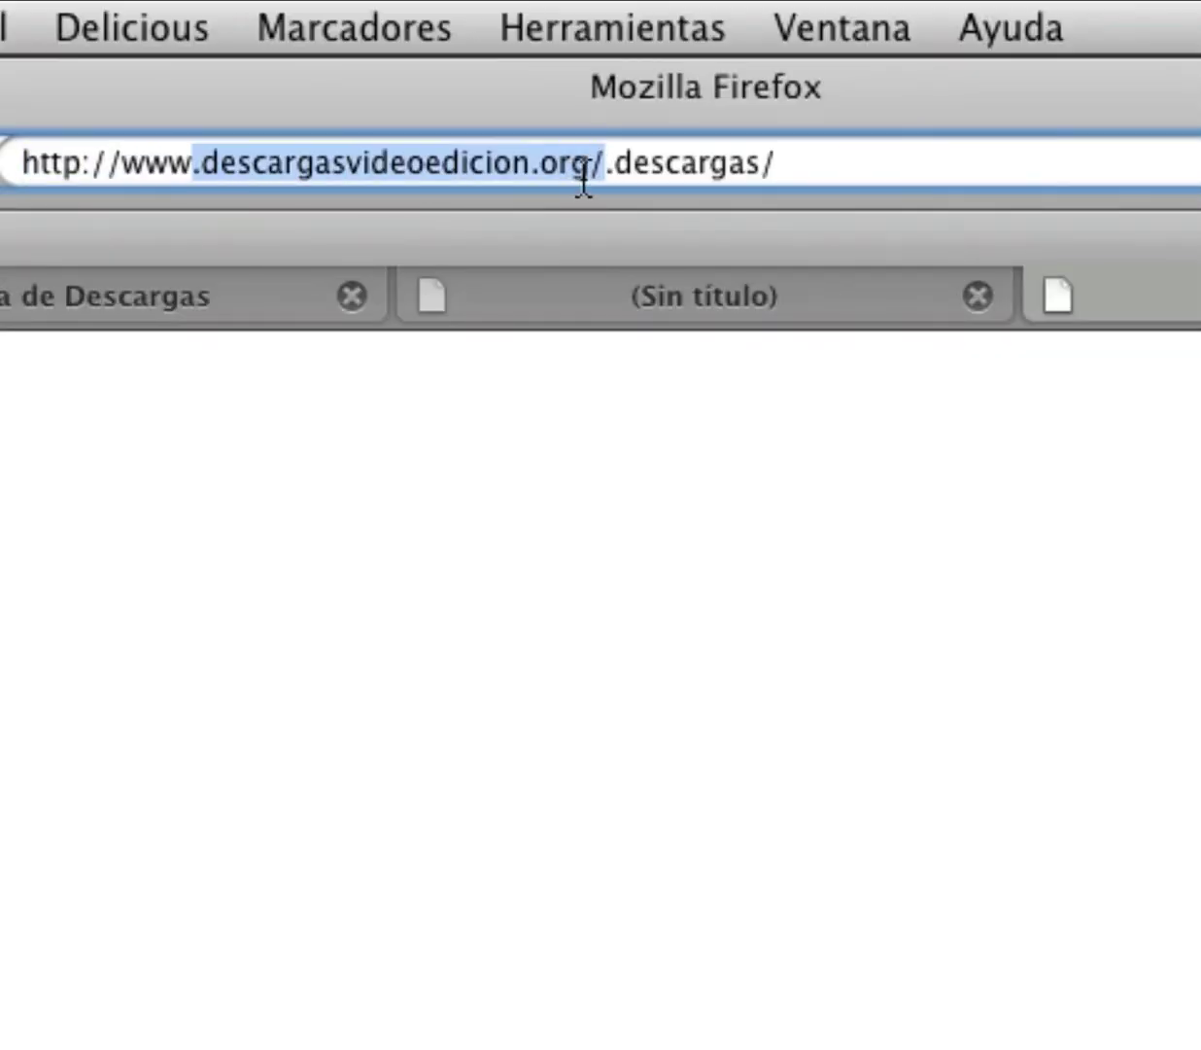
click(617, 162)
drag(607, 162, 601, 162)
click(779, 162)
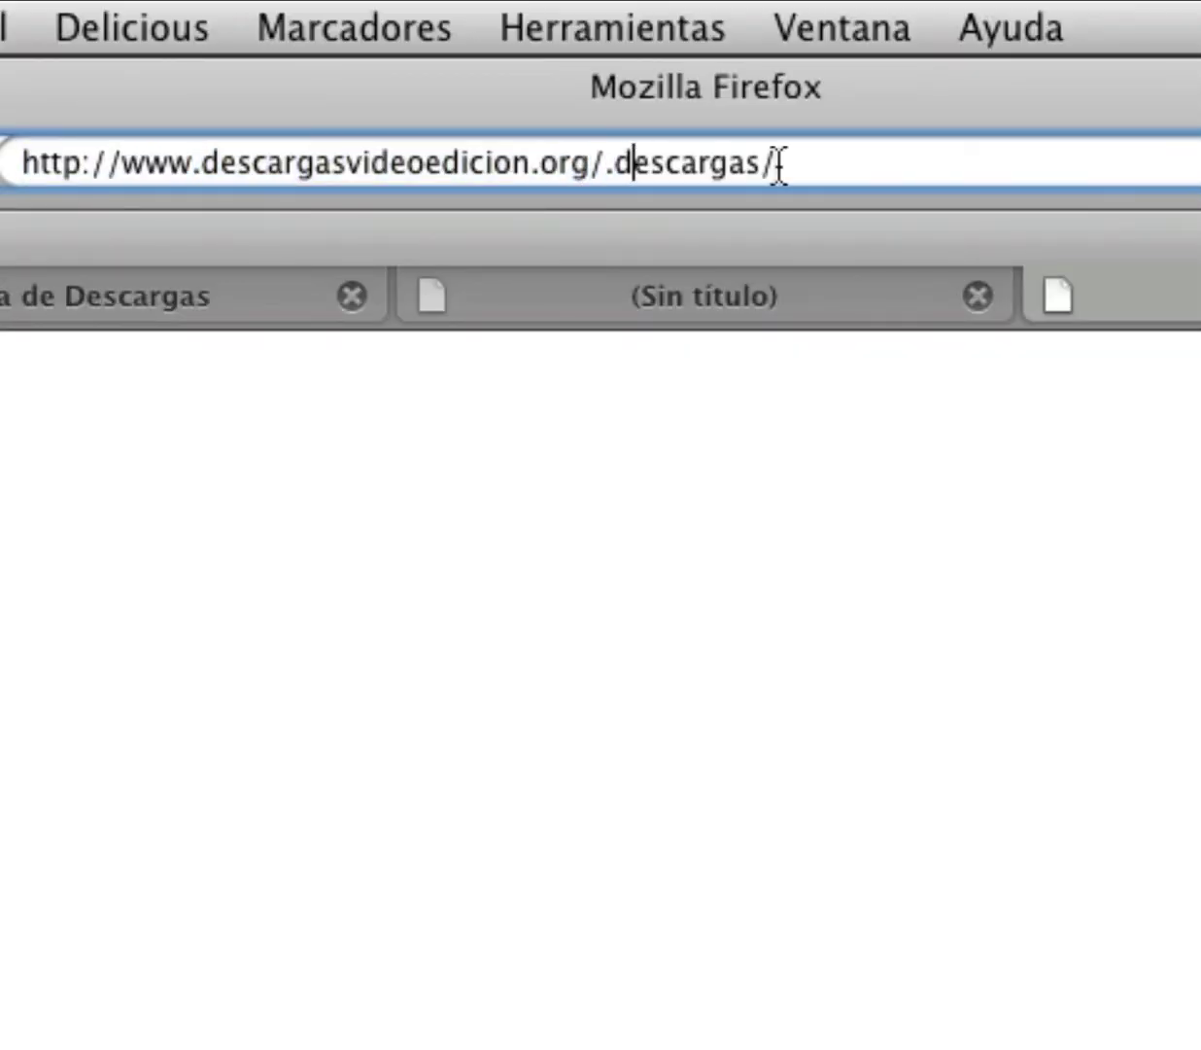
key(Return)
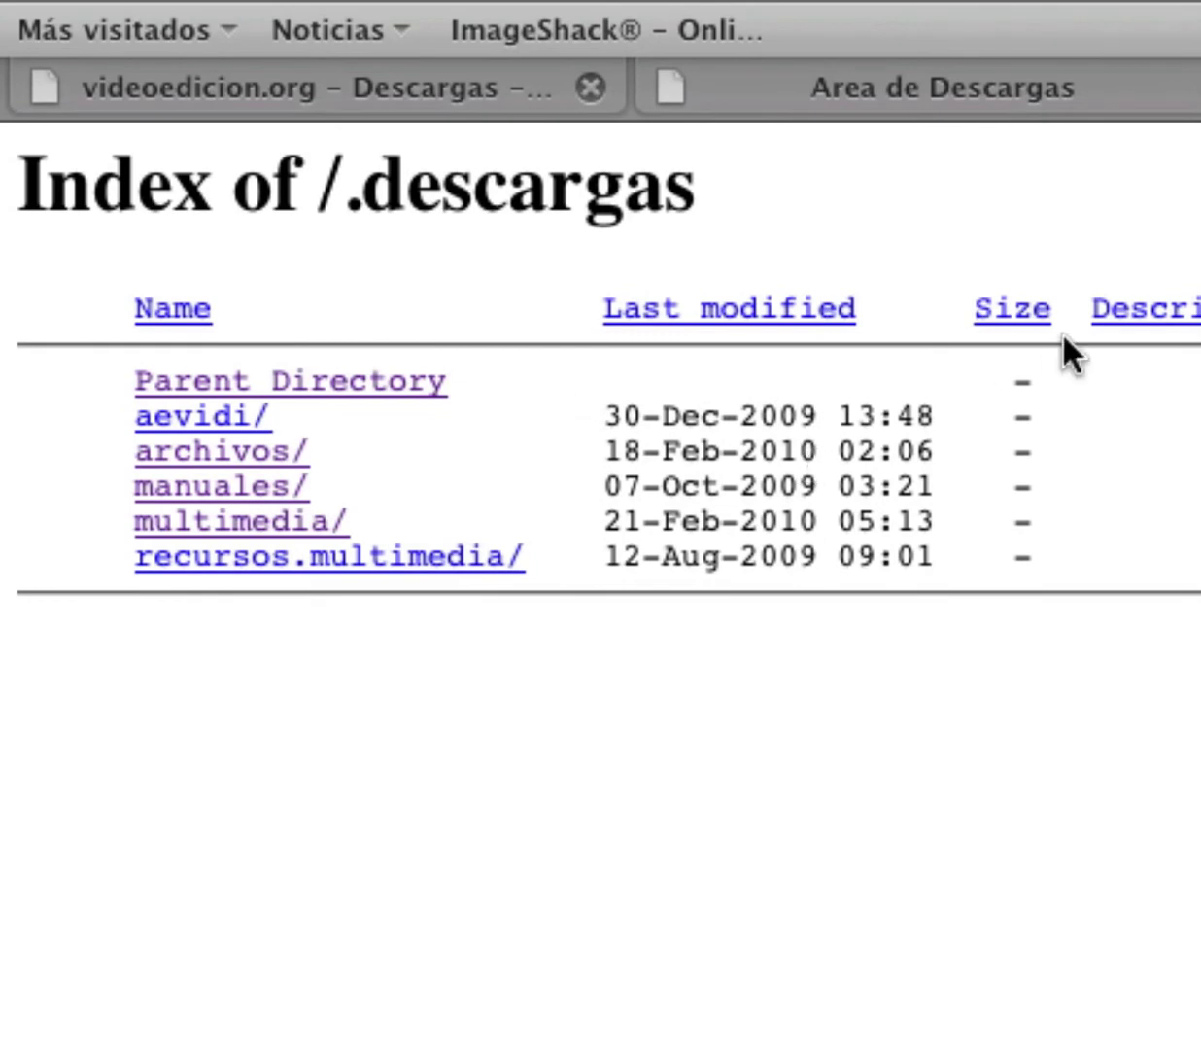
Browse to archivos/audio and check file sizes such as MegaMP3splitter.exe (543K) and Audacity.zip (2.5M)
drag(1032, 406, 1051, 566)
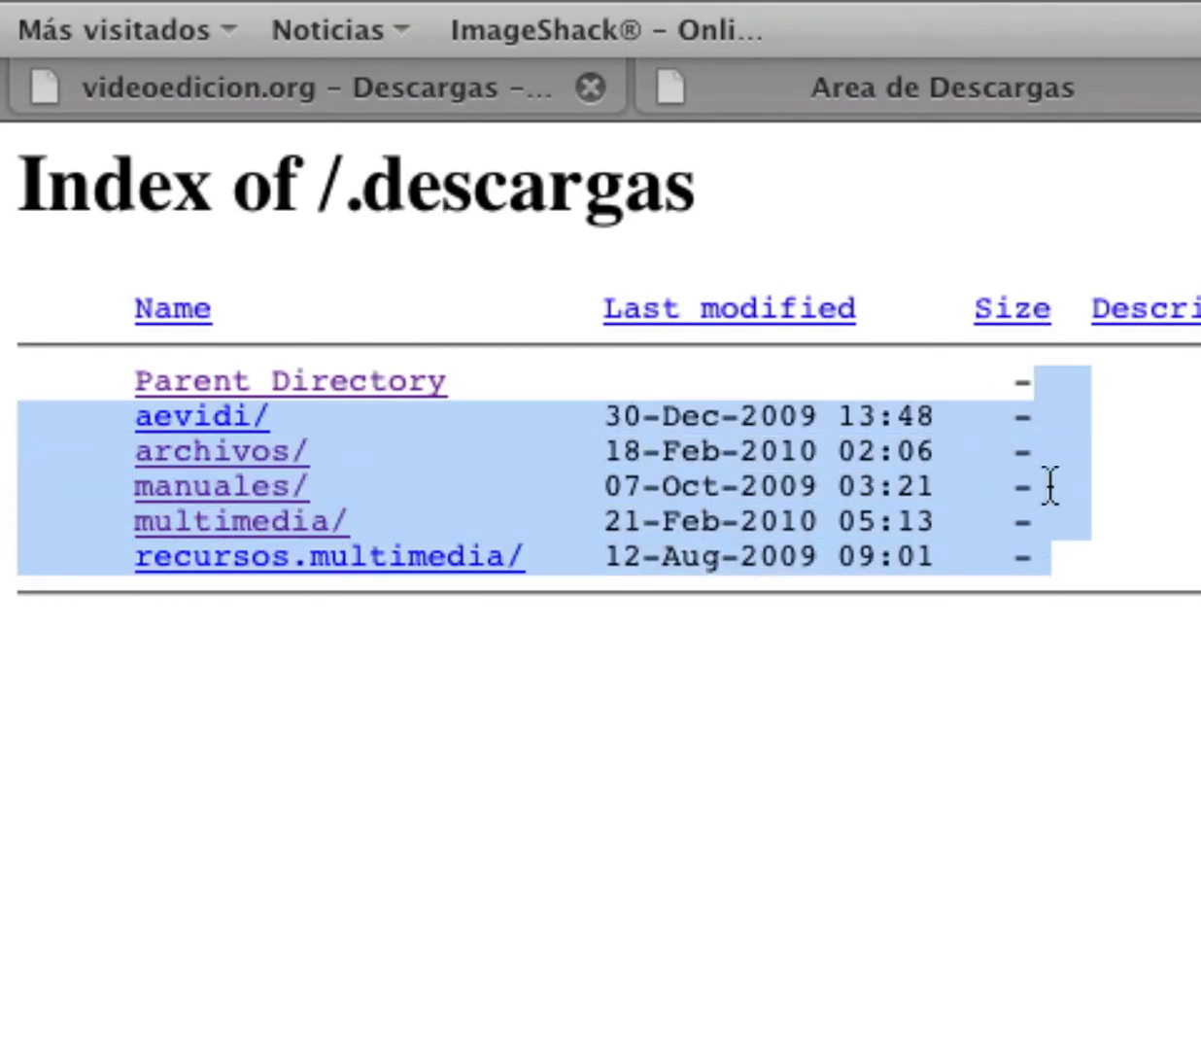
click(1051, 485)
click(200, 524)
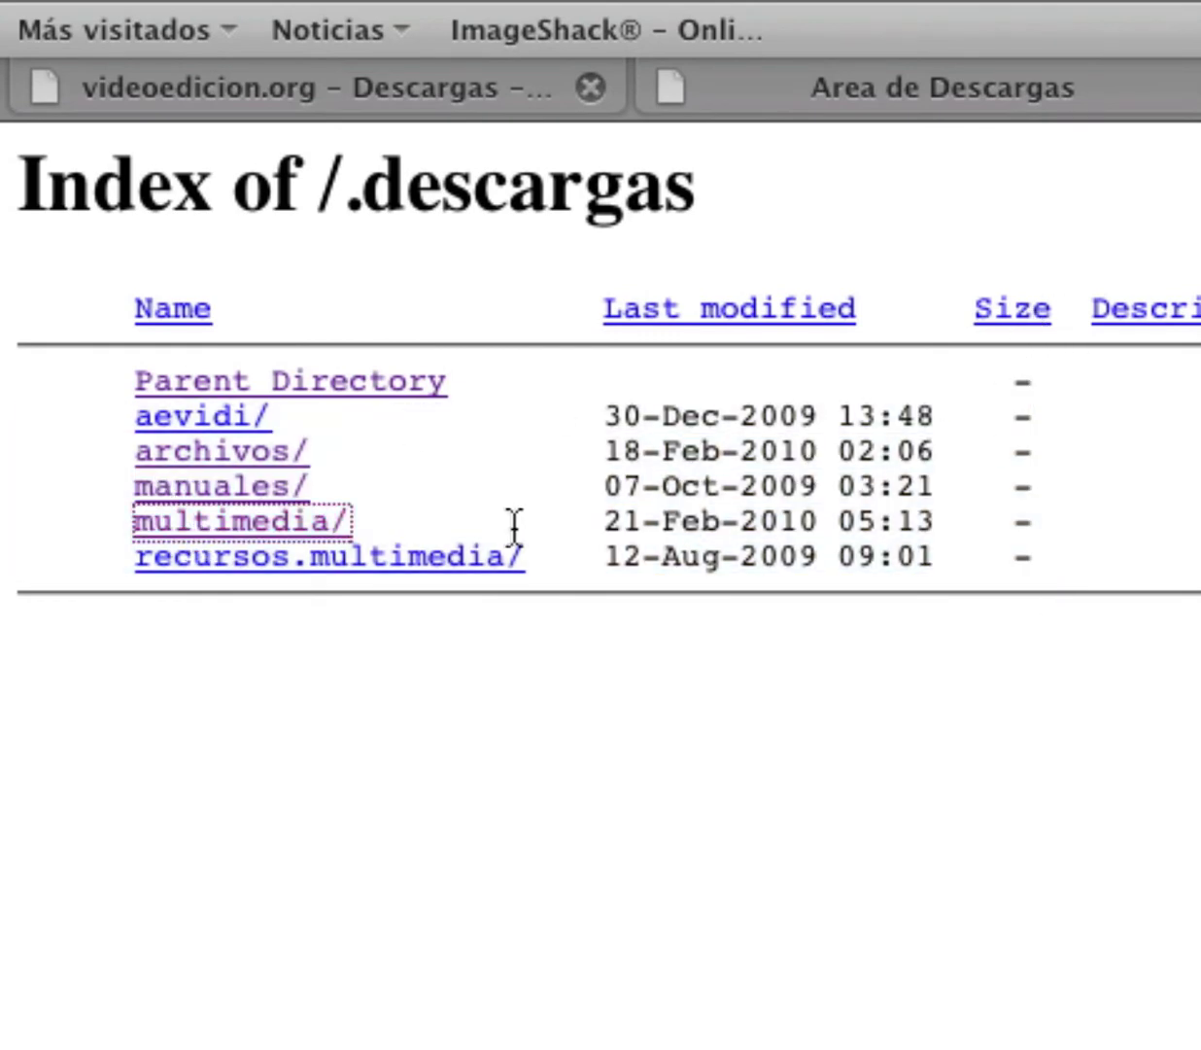
click(219, 426)
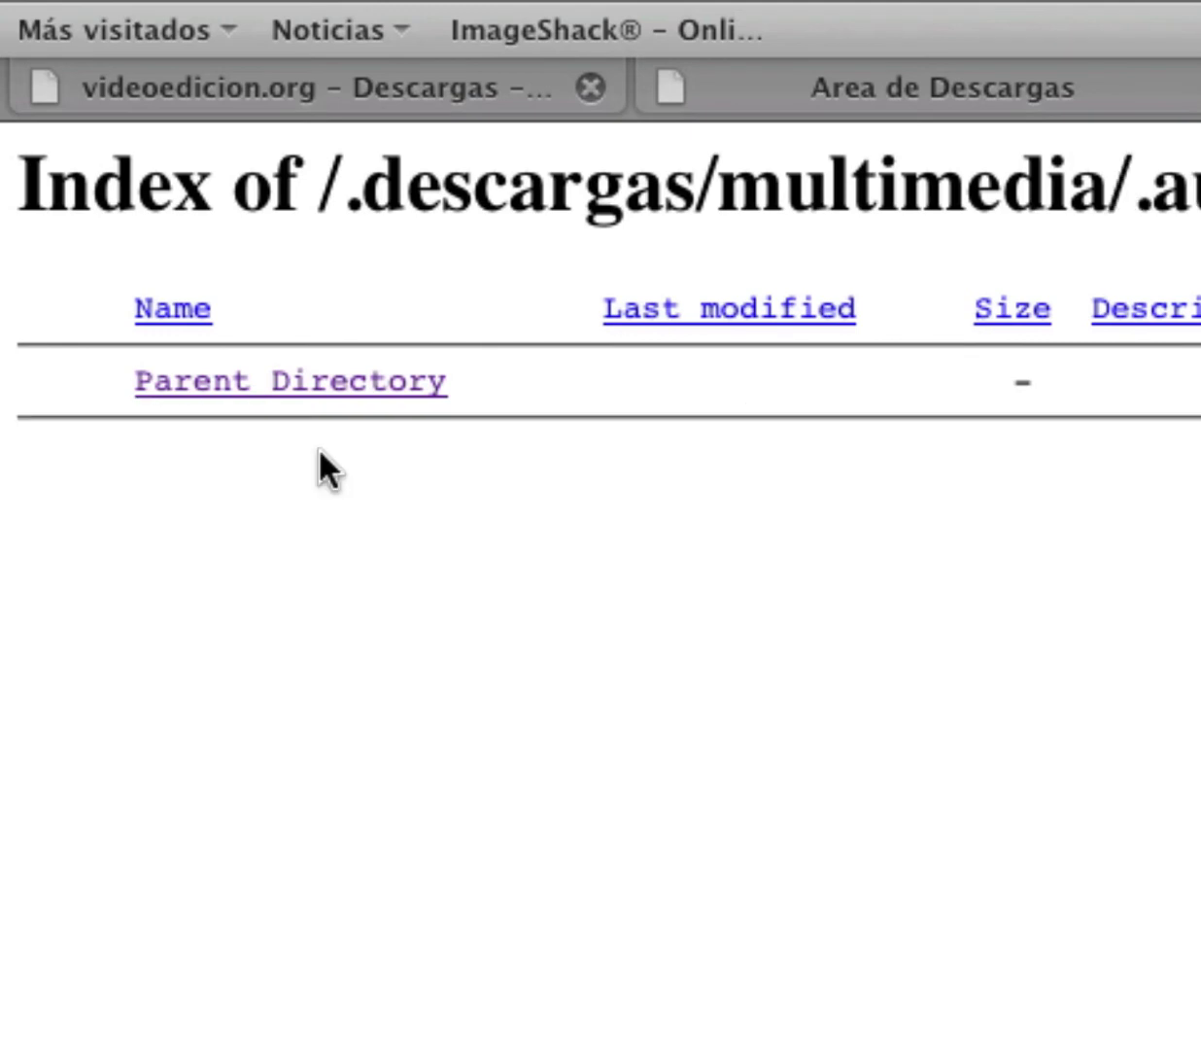
click(289, 388)
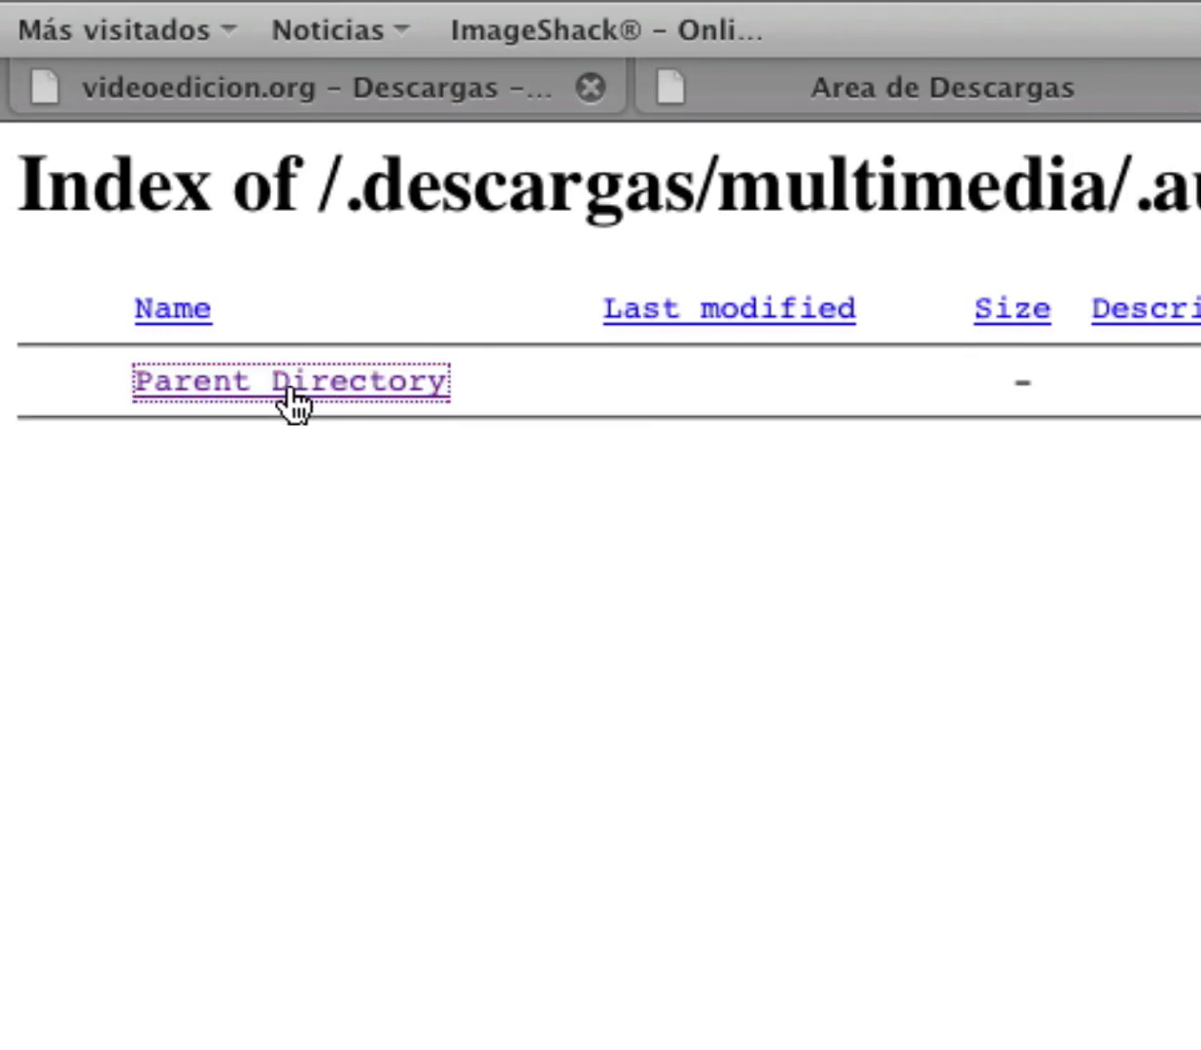
click(239, 385)
click(234, 457)
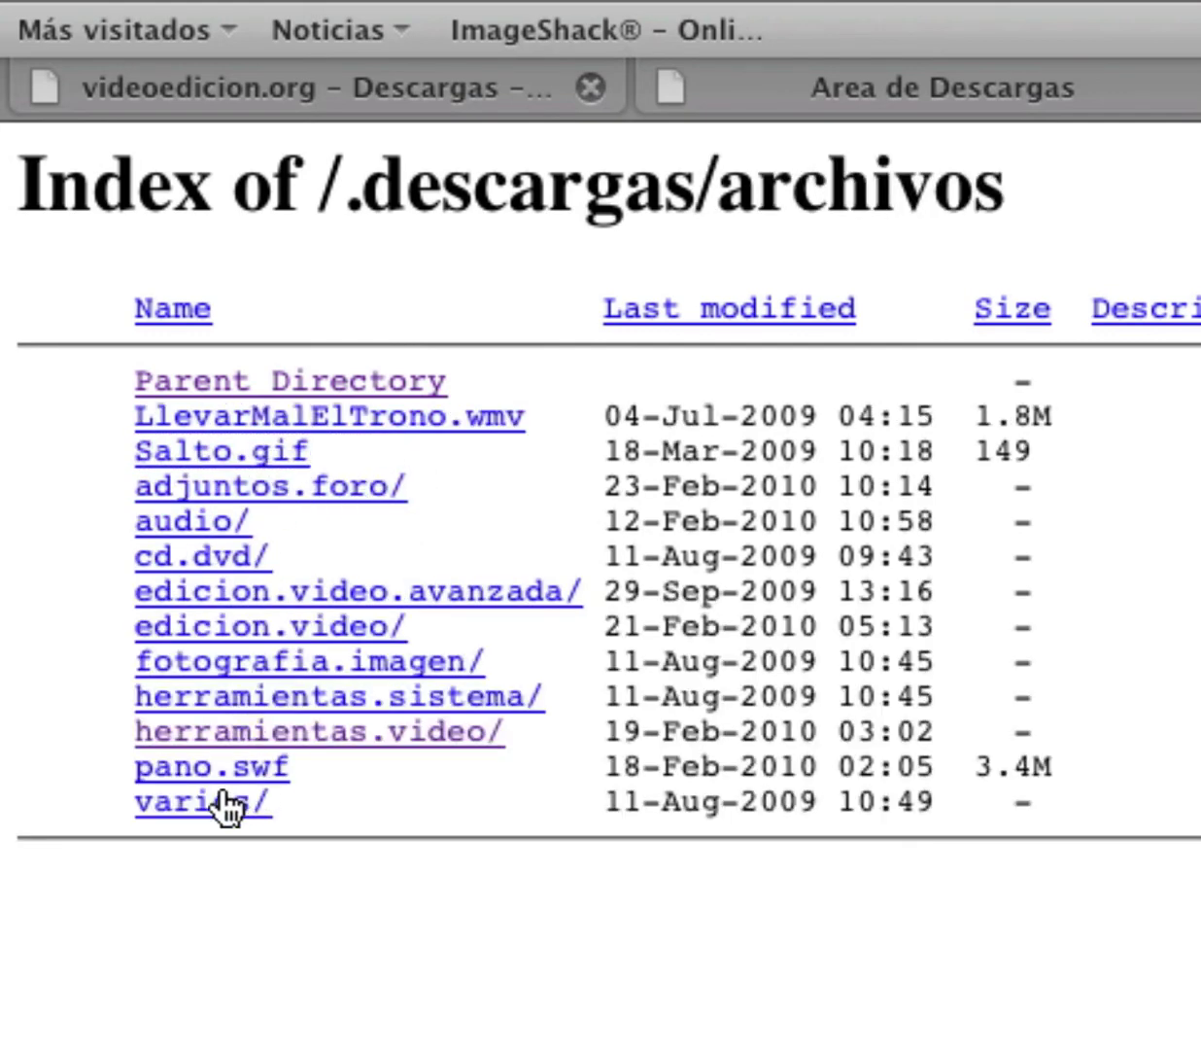
click(193, 525)
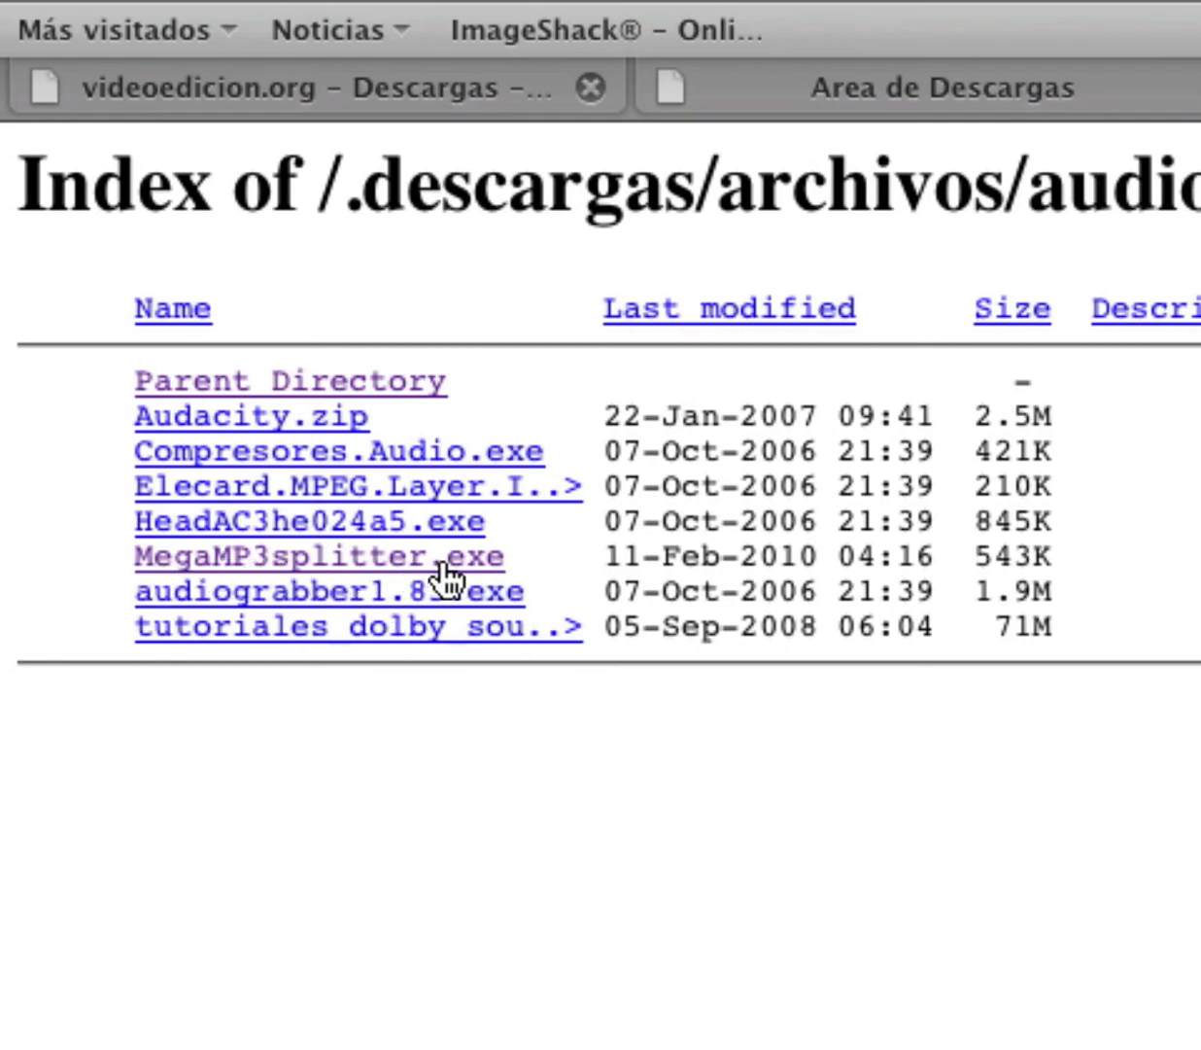
drag(972, 556, 1071, 566)
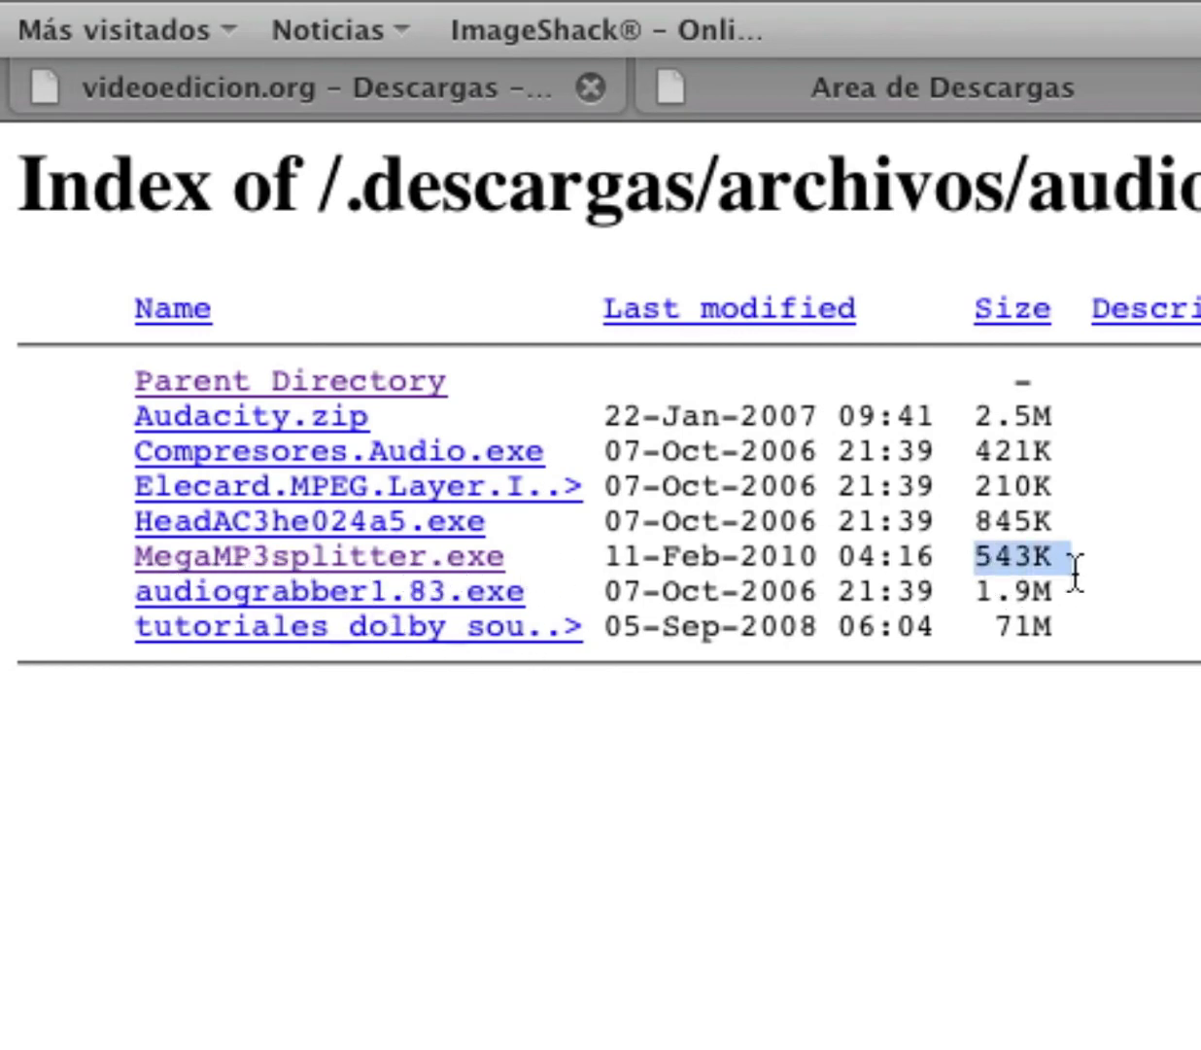
drag(974, 416, 1079, 424)
click(1047, 422)
Paste the MegaMP3splitter.exe link address into MP3Gain's URL a Añadir field, replacing the old address
right_click(330, 559)
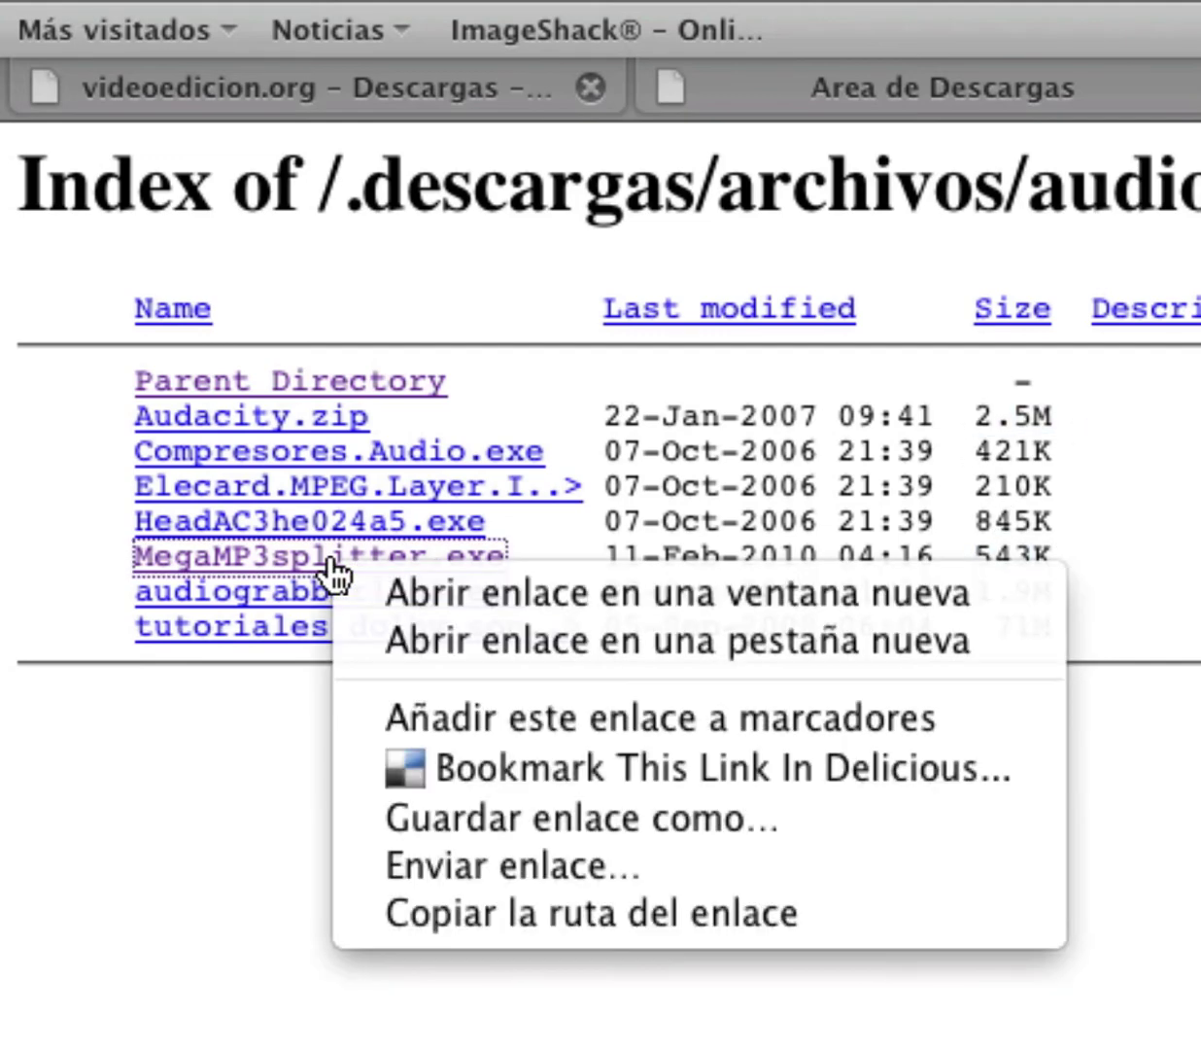
click(673, 923)
click(962, 102)
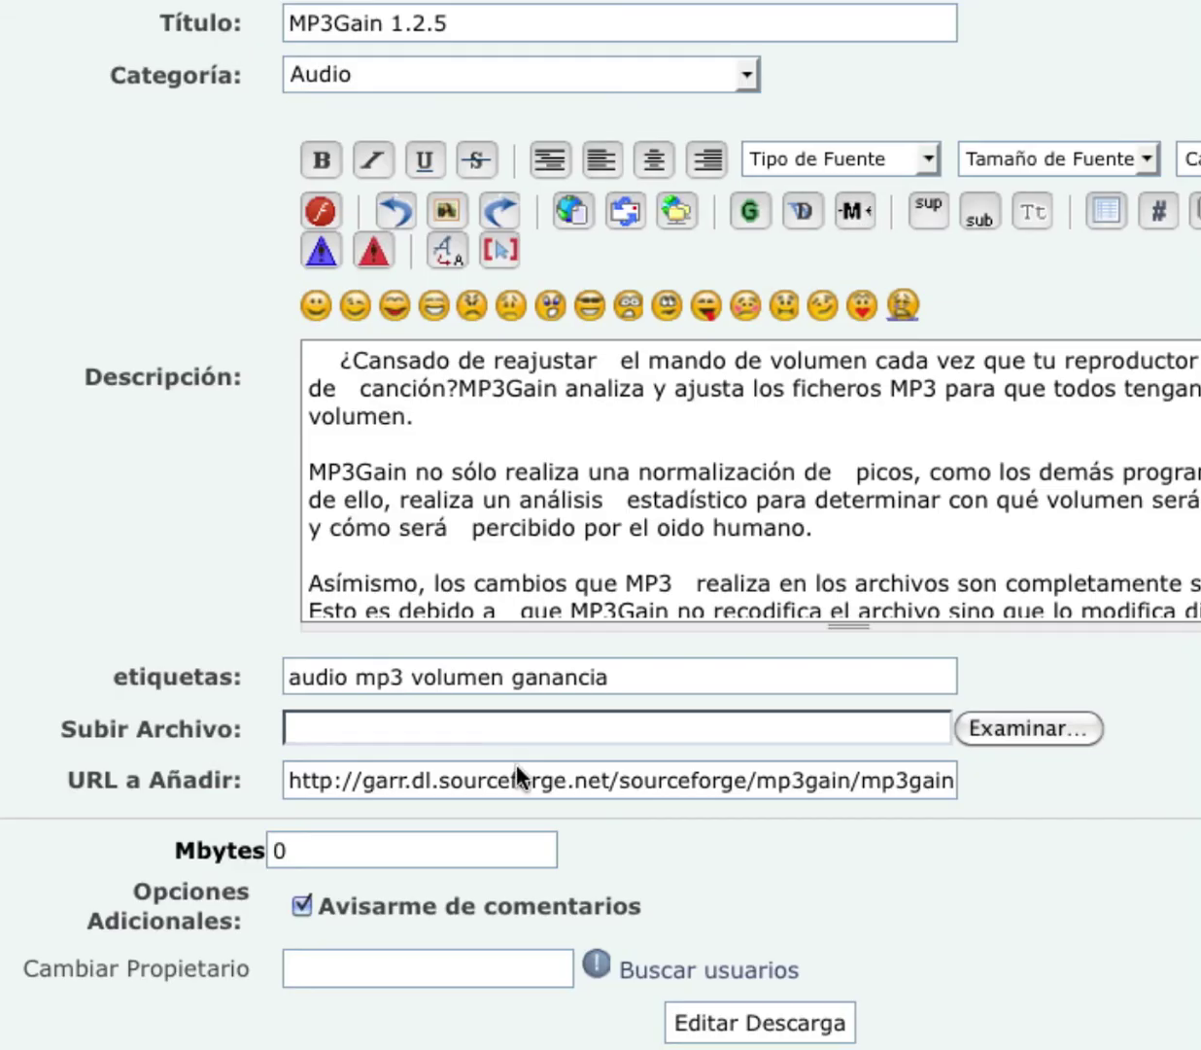
click(515, 777)
key(ctrl+a)
text(http://www.descargasvideoedicion.org/.descargas/archivos/audio/MegaMP3splitter.exe)
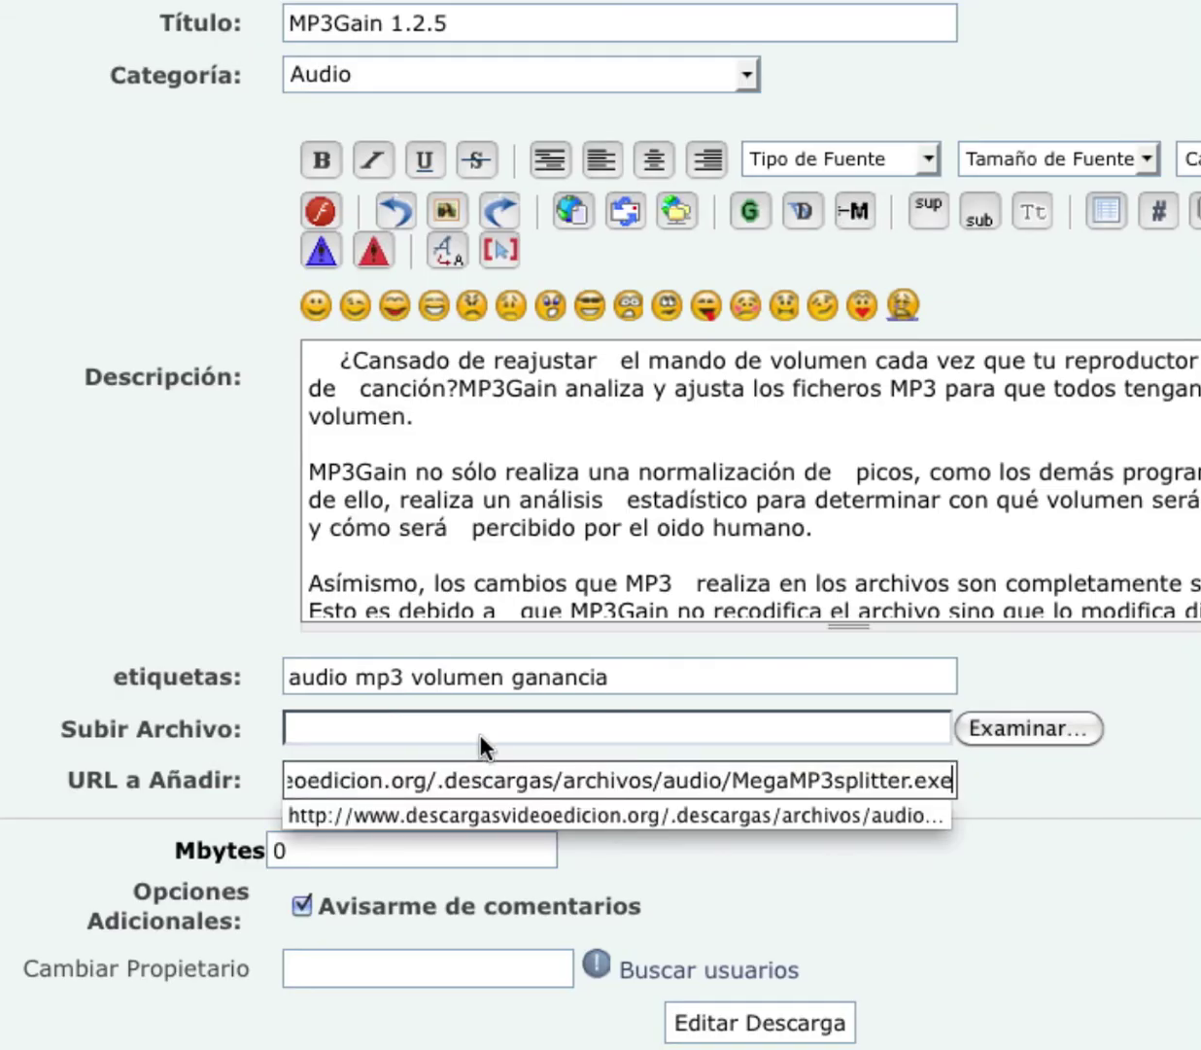
click(417, 850)
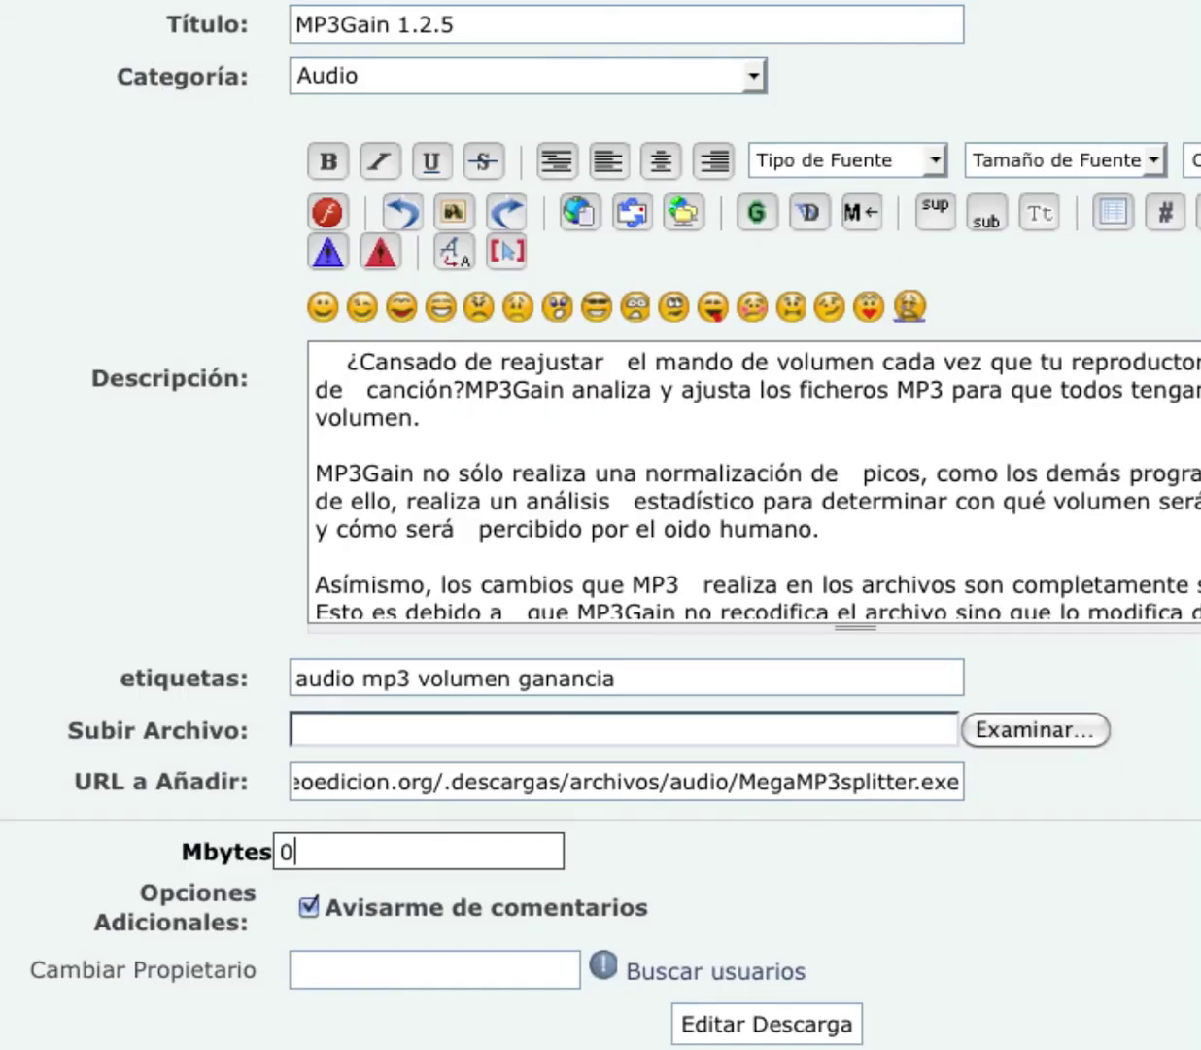
right_click(829, 134)
Open the forum's Enlaces and the old site's web links, close extra tabs, then show Páginas en otros idiomas
click(870, 163)
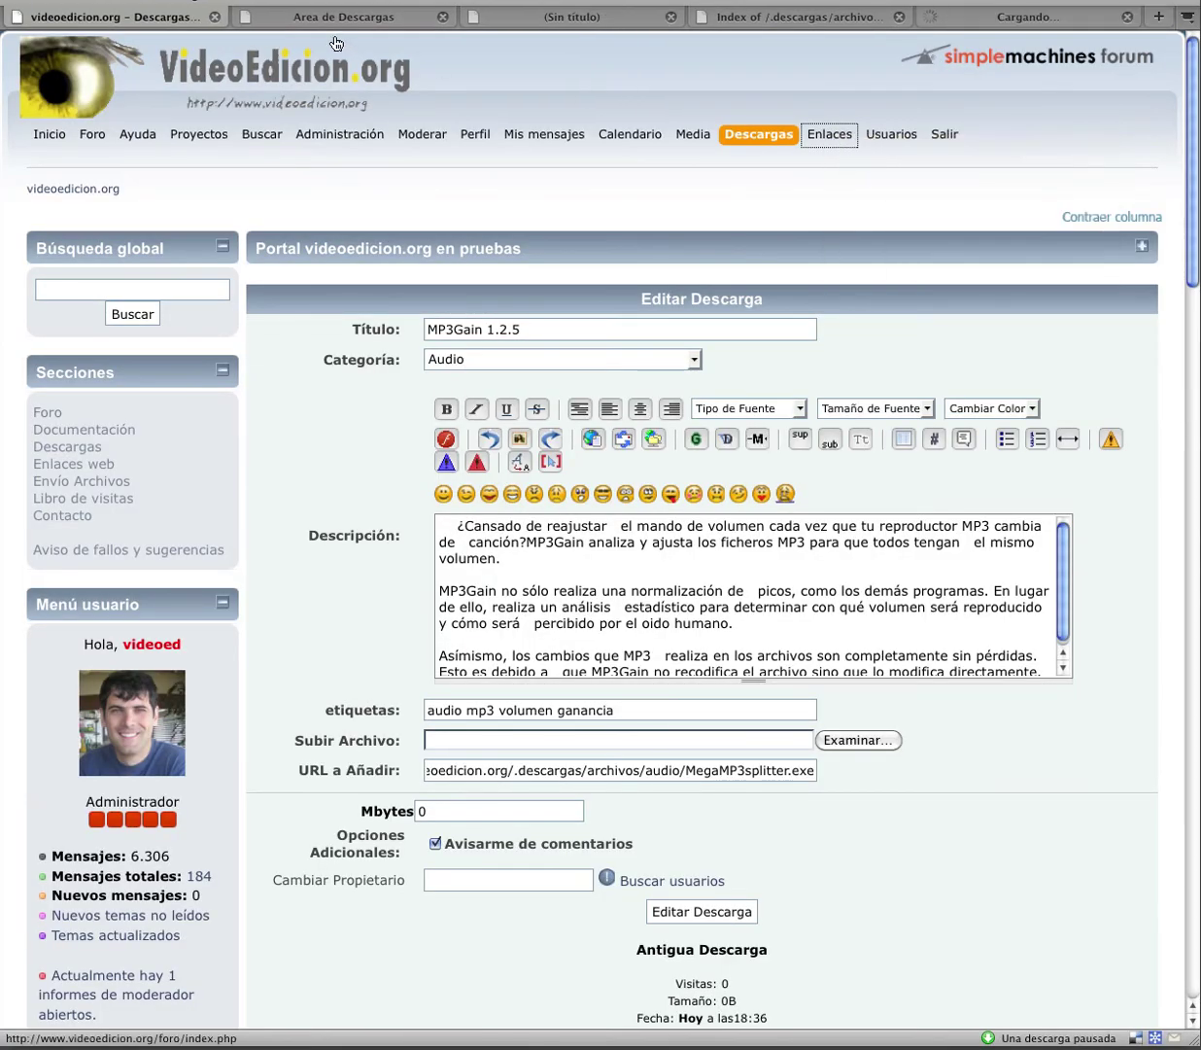
click(335, 18)
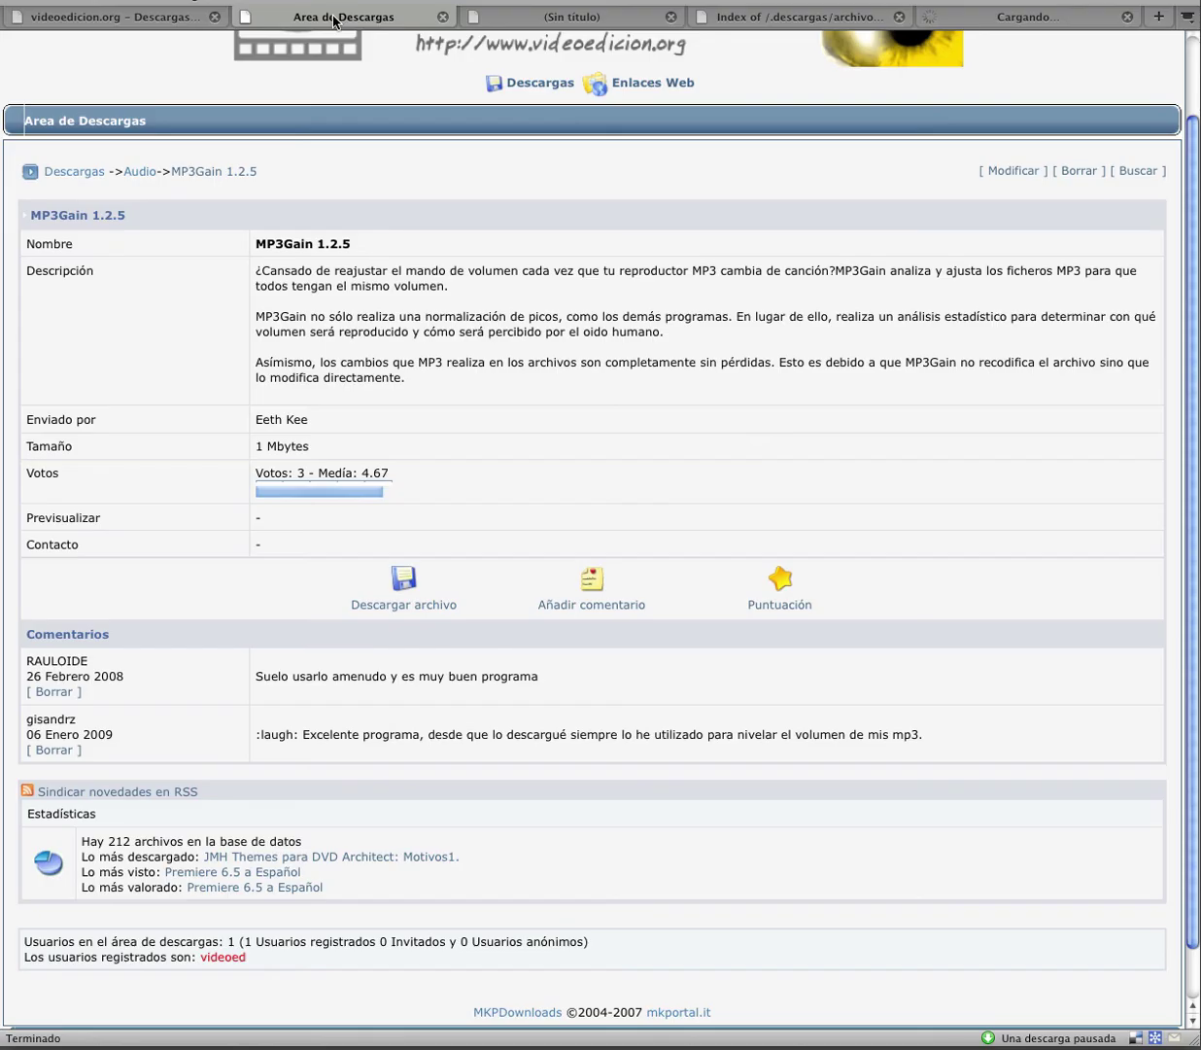
click(659, 88)
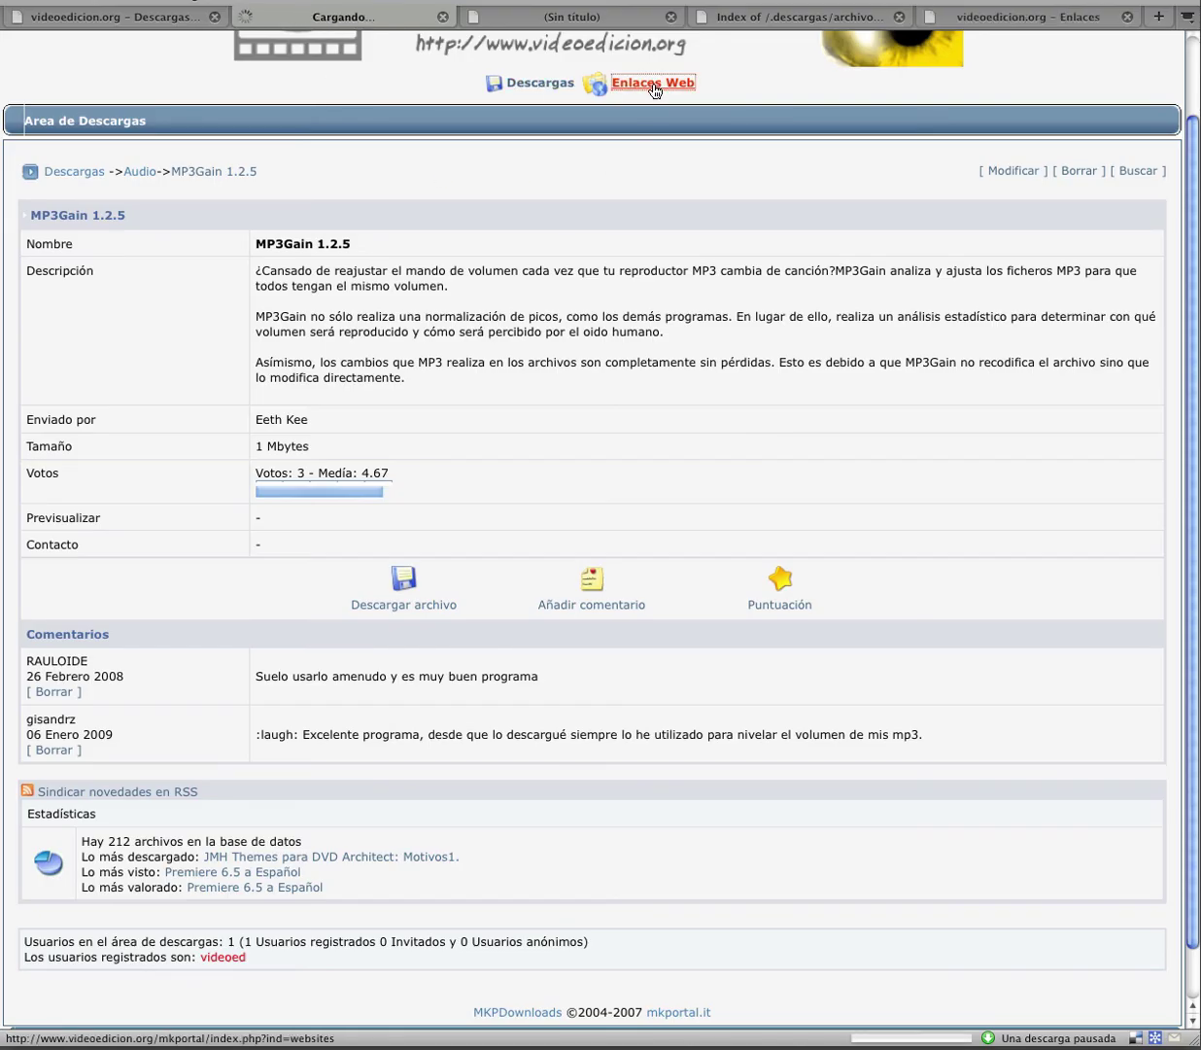
click(651, 21)
click(671, 16)
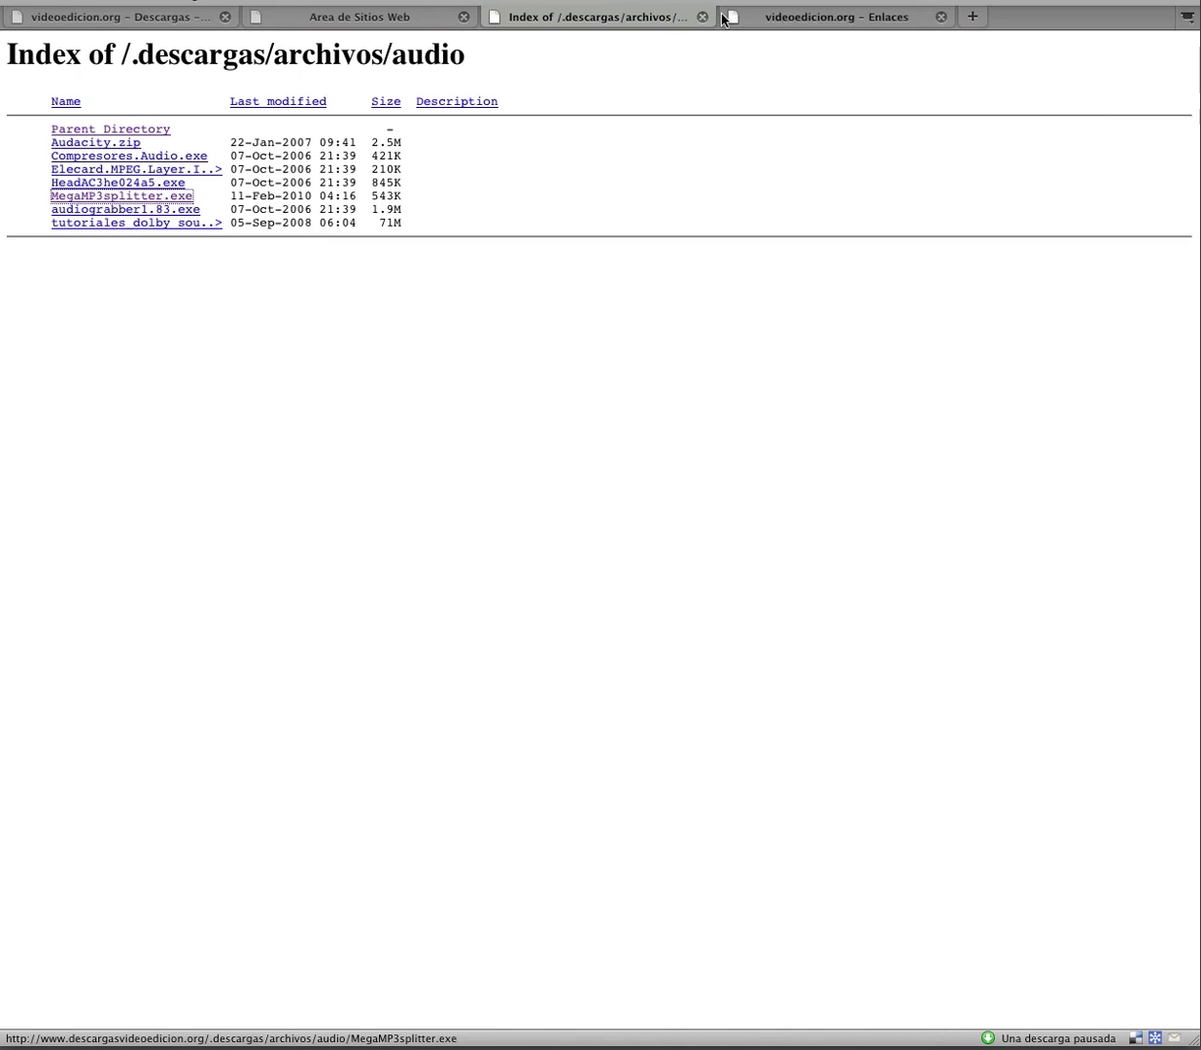
click(704, 16)
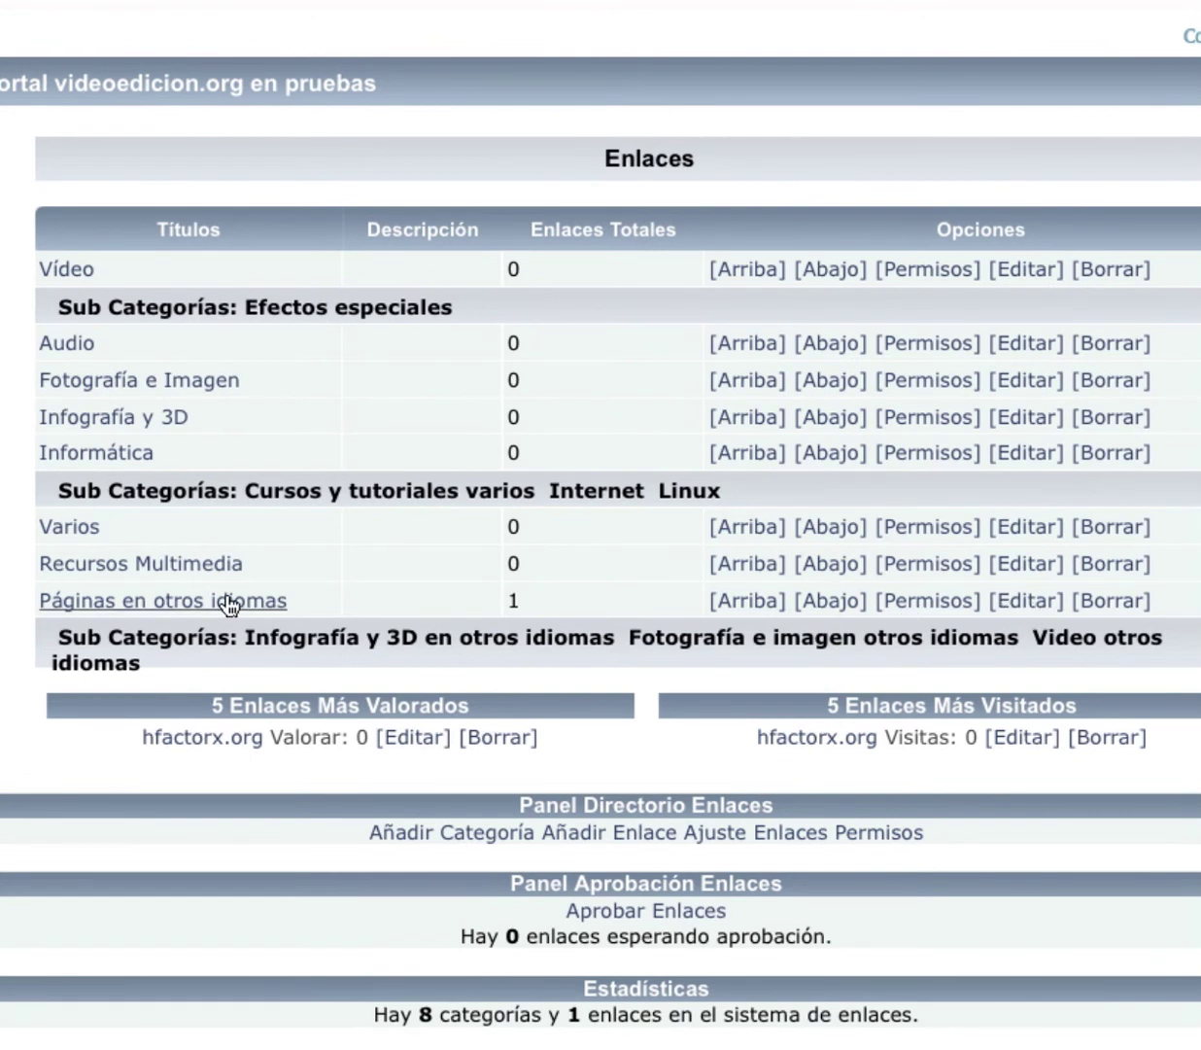
click(167, 603)
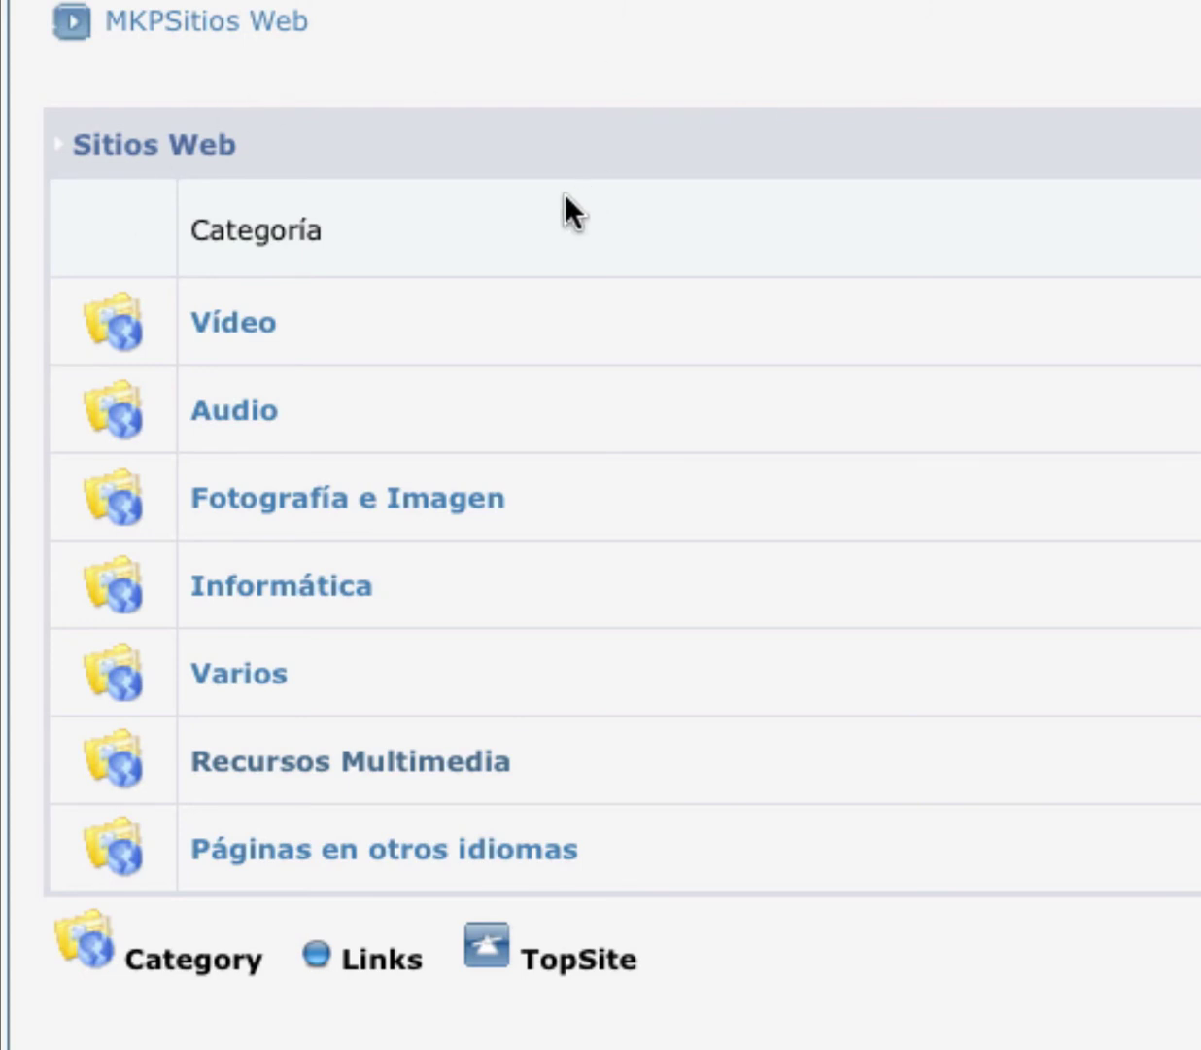
On the old site, open the Vídeo link category and the Demo Reel Producciones entry
click(241, 323)
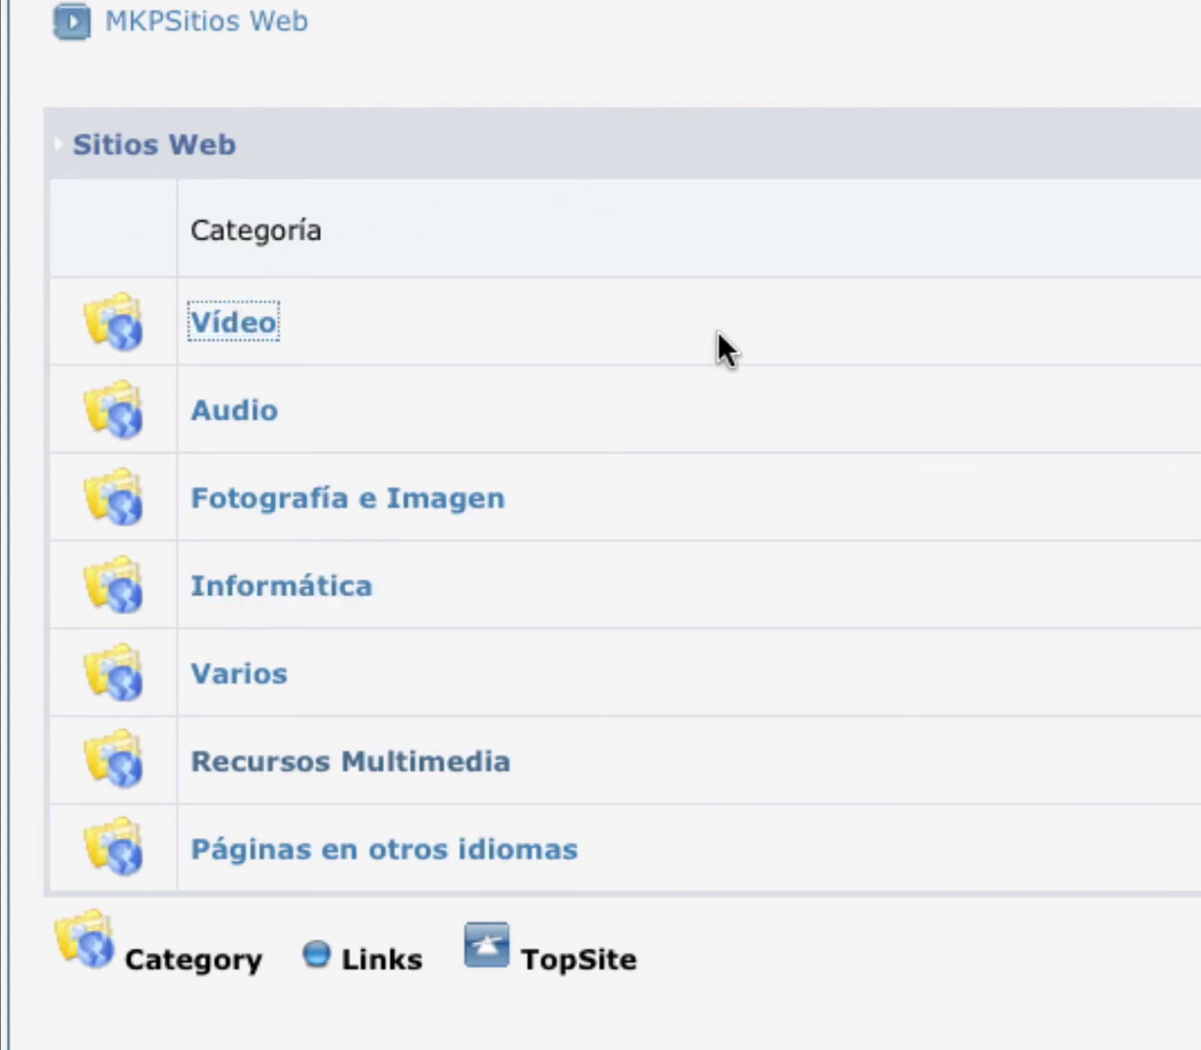
scroll(643, 348, down, 3)
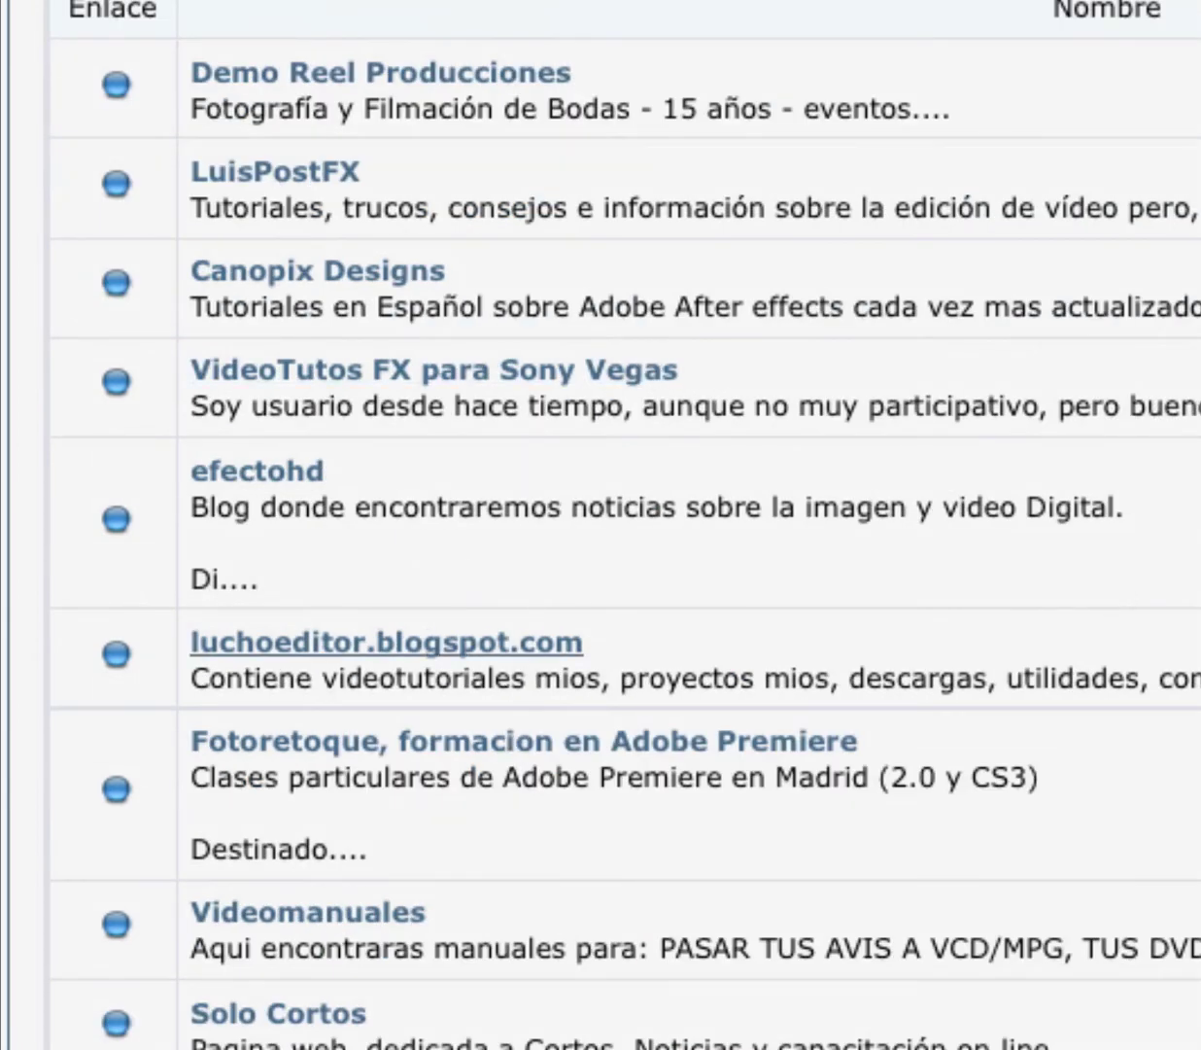
click(476, 117)
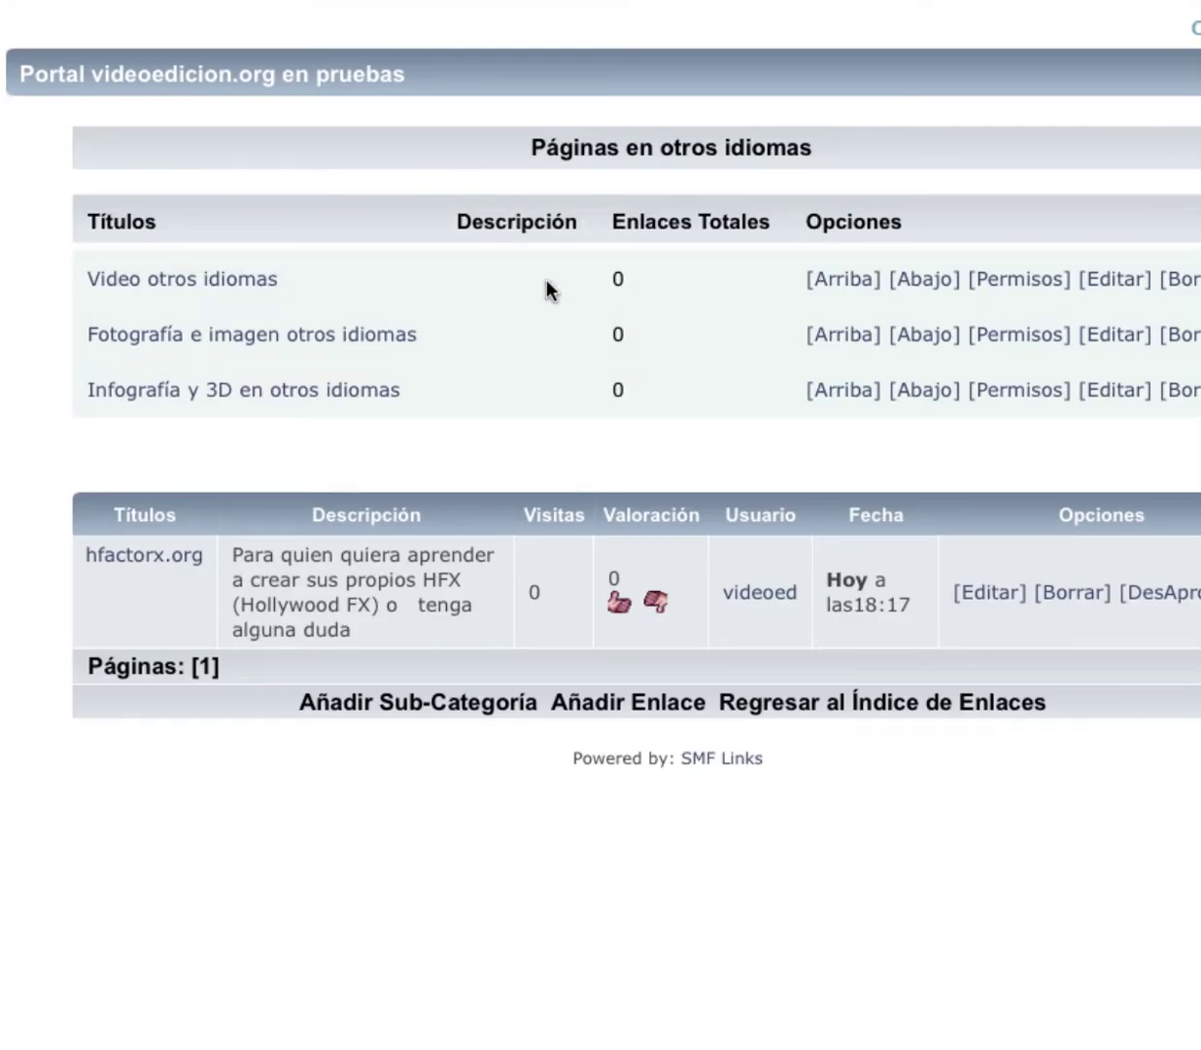
Open the hfactorx.org link for editing and place the caret in its description
click(1009, 593)
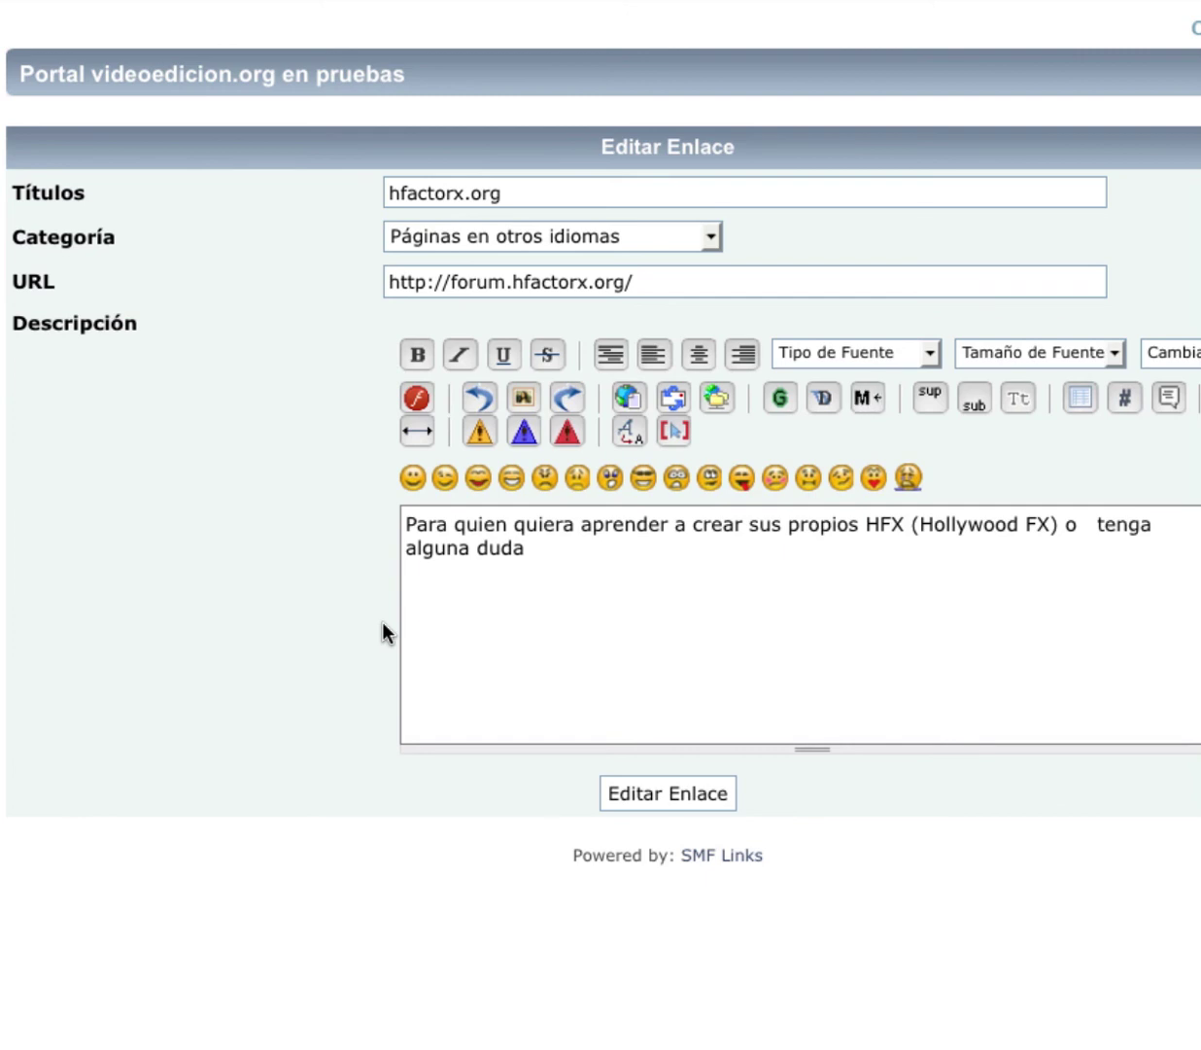
click(481, 634)
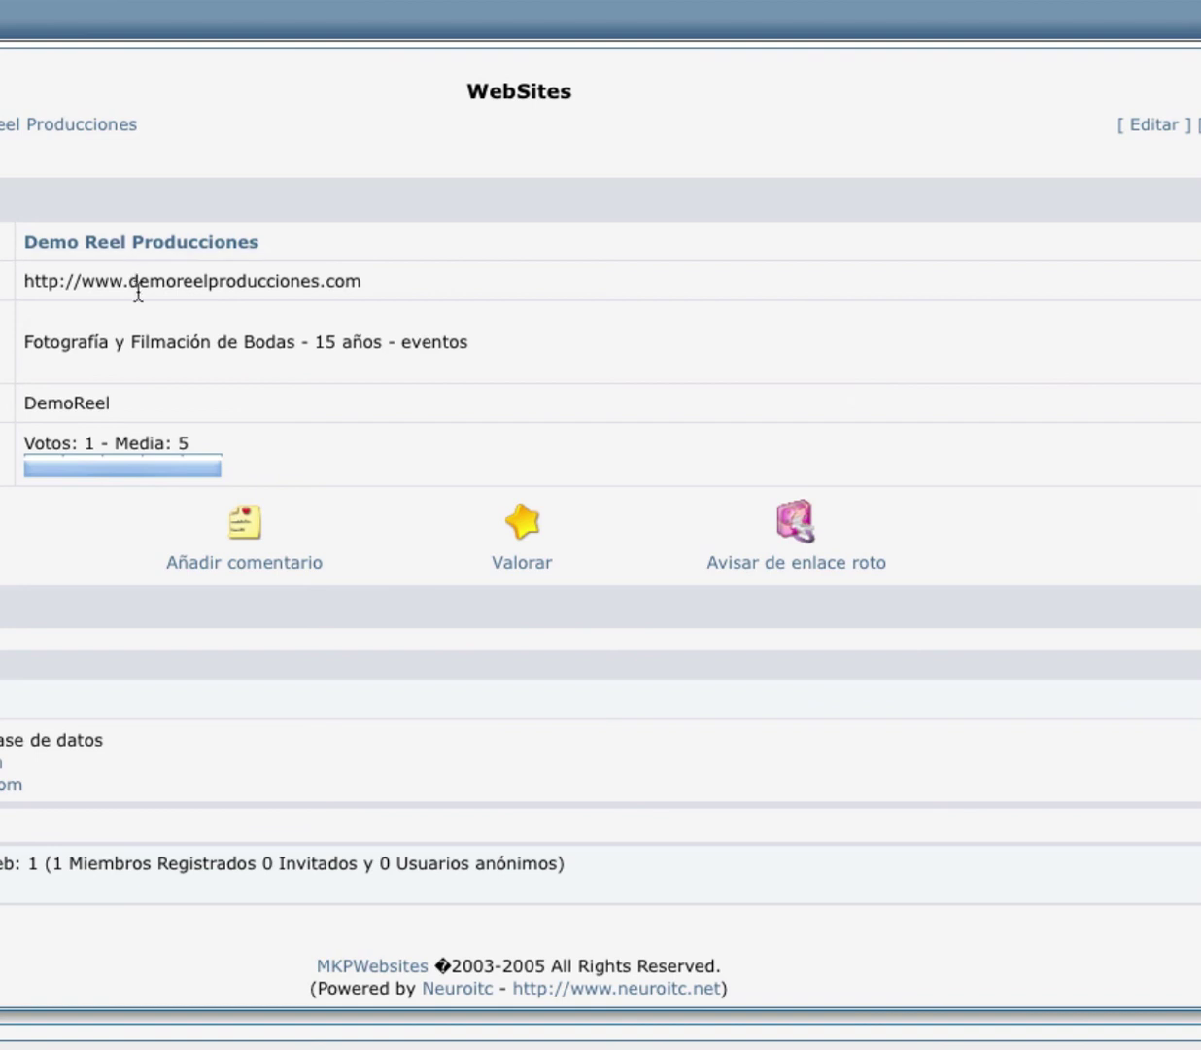
Replace the link title hfactorx.org with demoreelproducciones.com copied from the old page
drag(133, 292, 429, 288)
key(super+c)
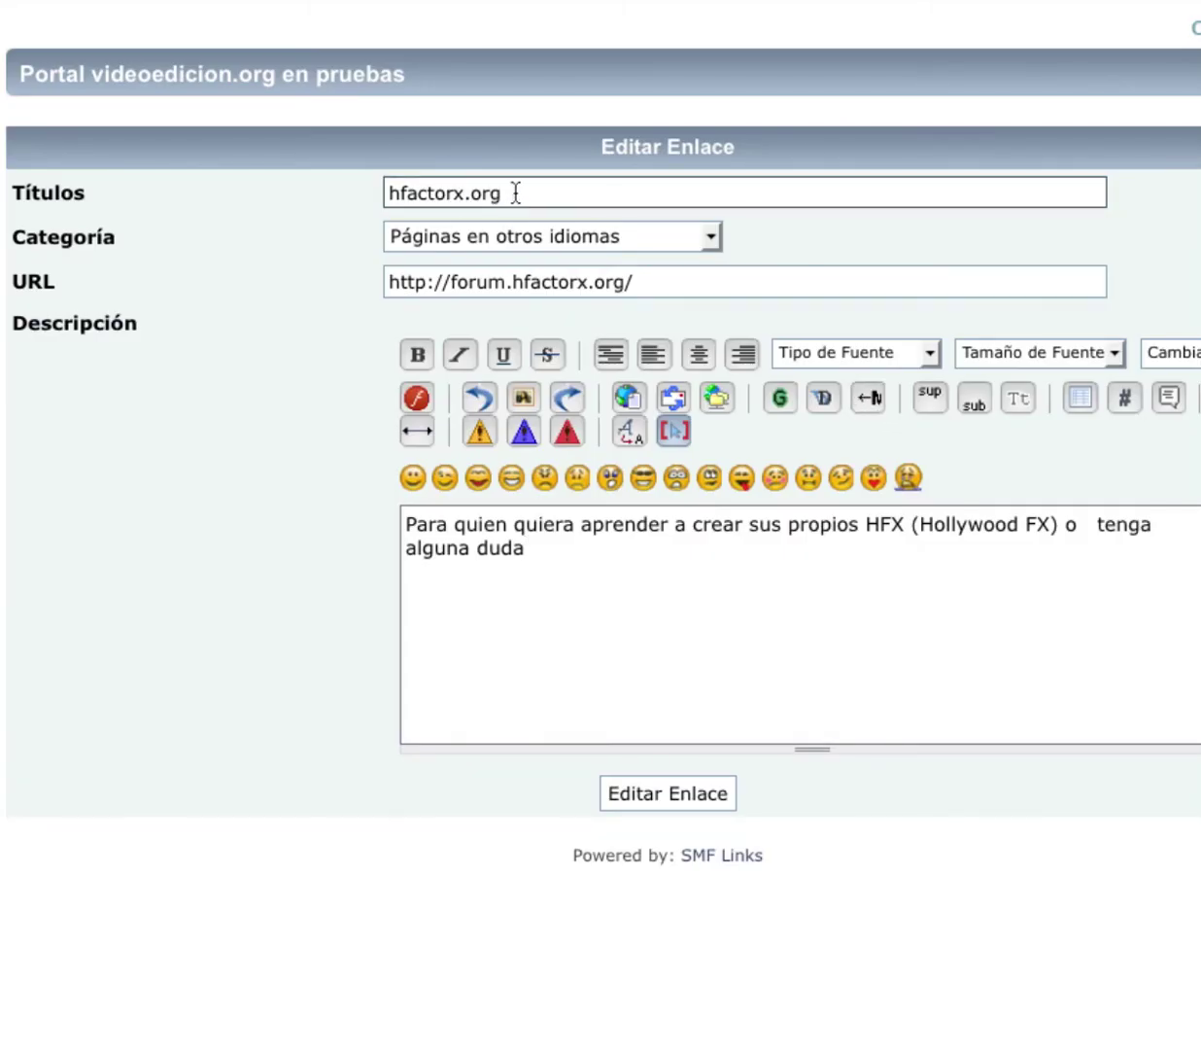
drag(517, 190, 282, 187)
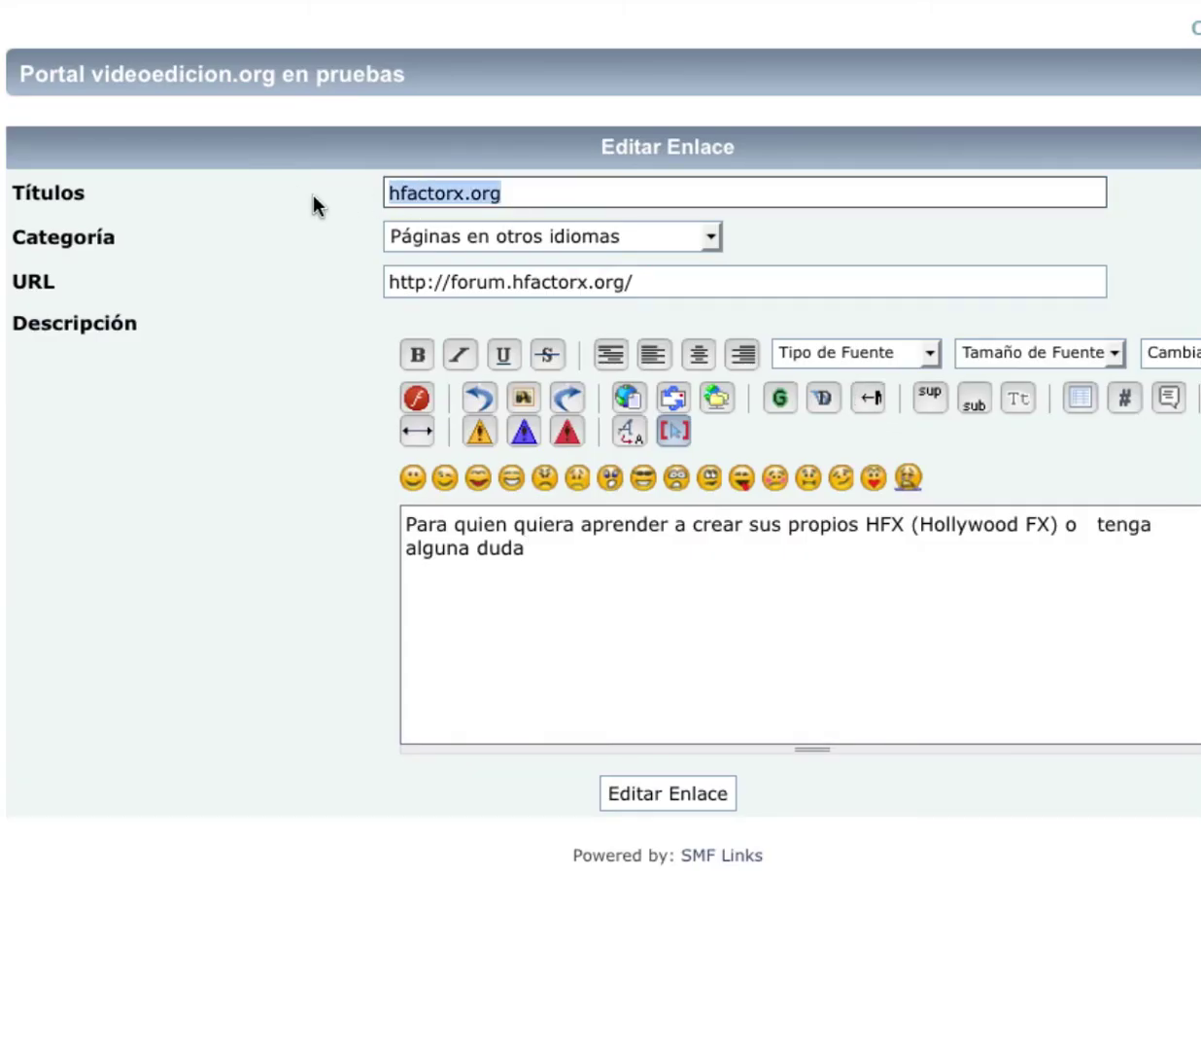
key(super+v)
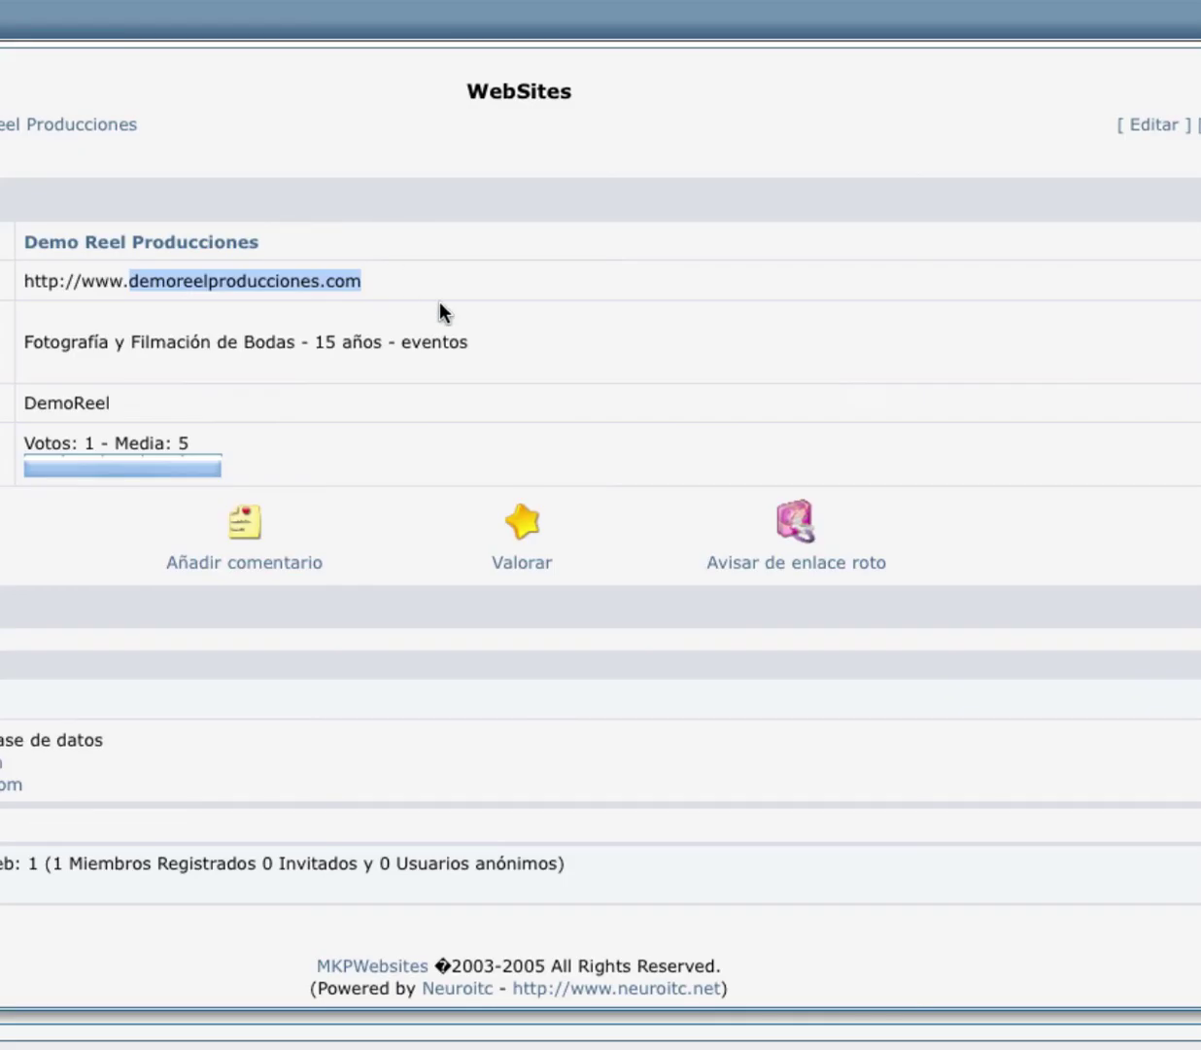
click(439, 311)
drag(361, 280, 14, 281)
key(super+c)
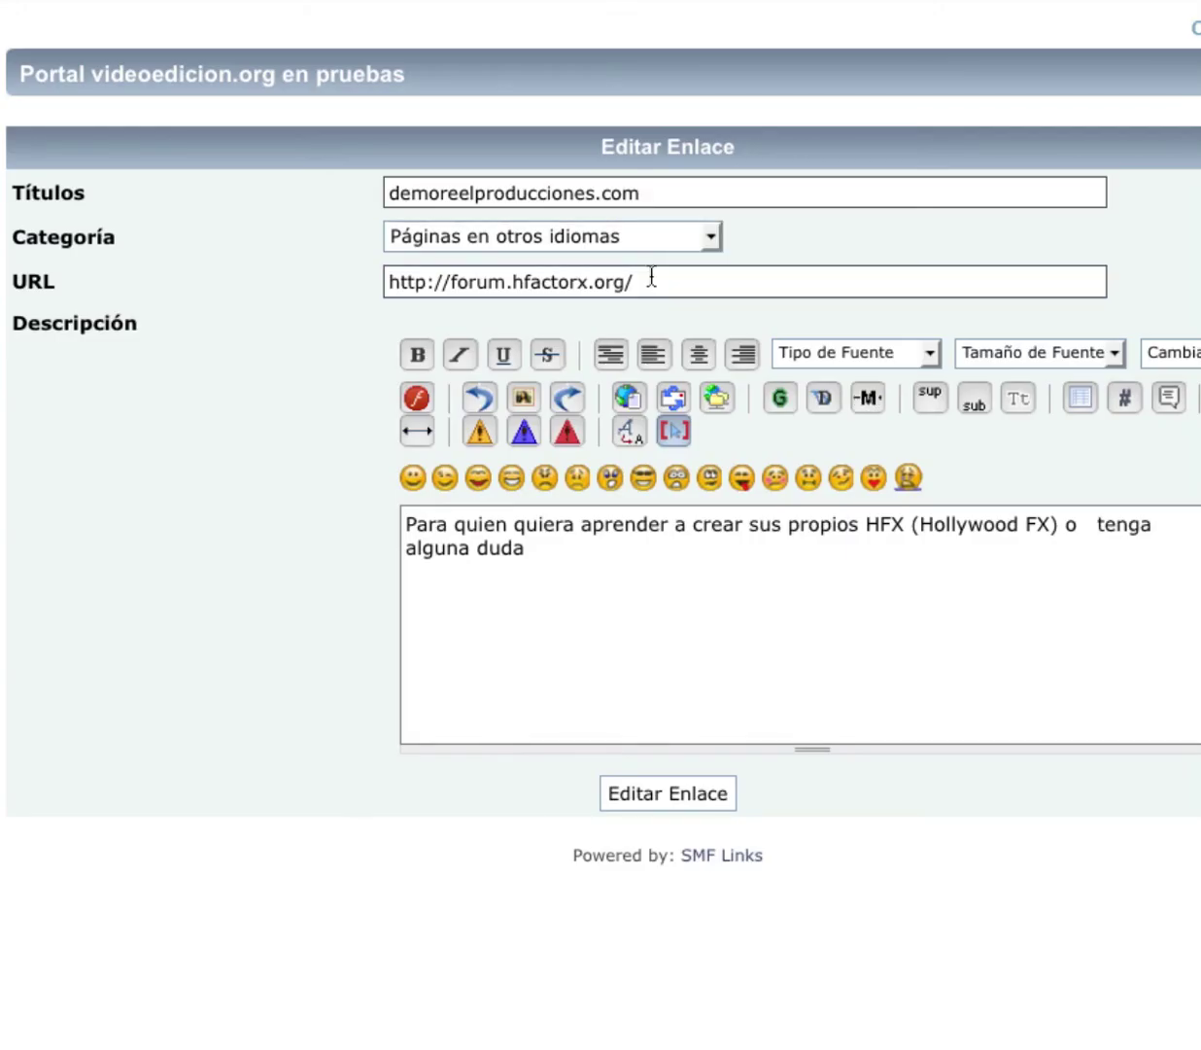
drag(651, 276, 361, 276)
key(super+v)
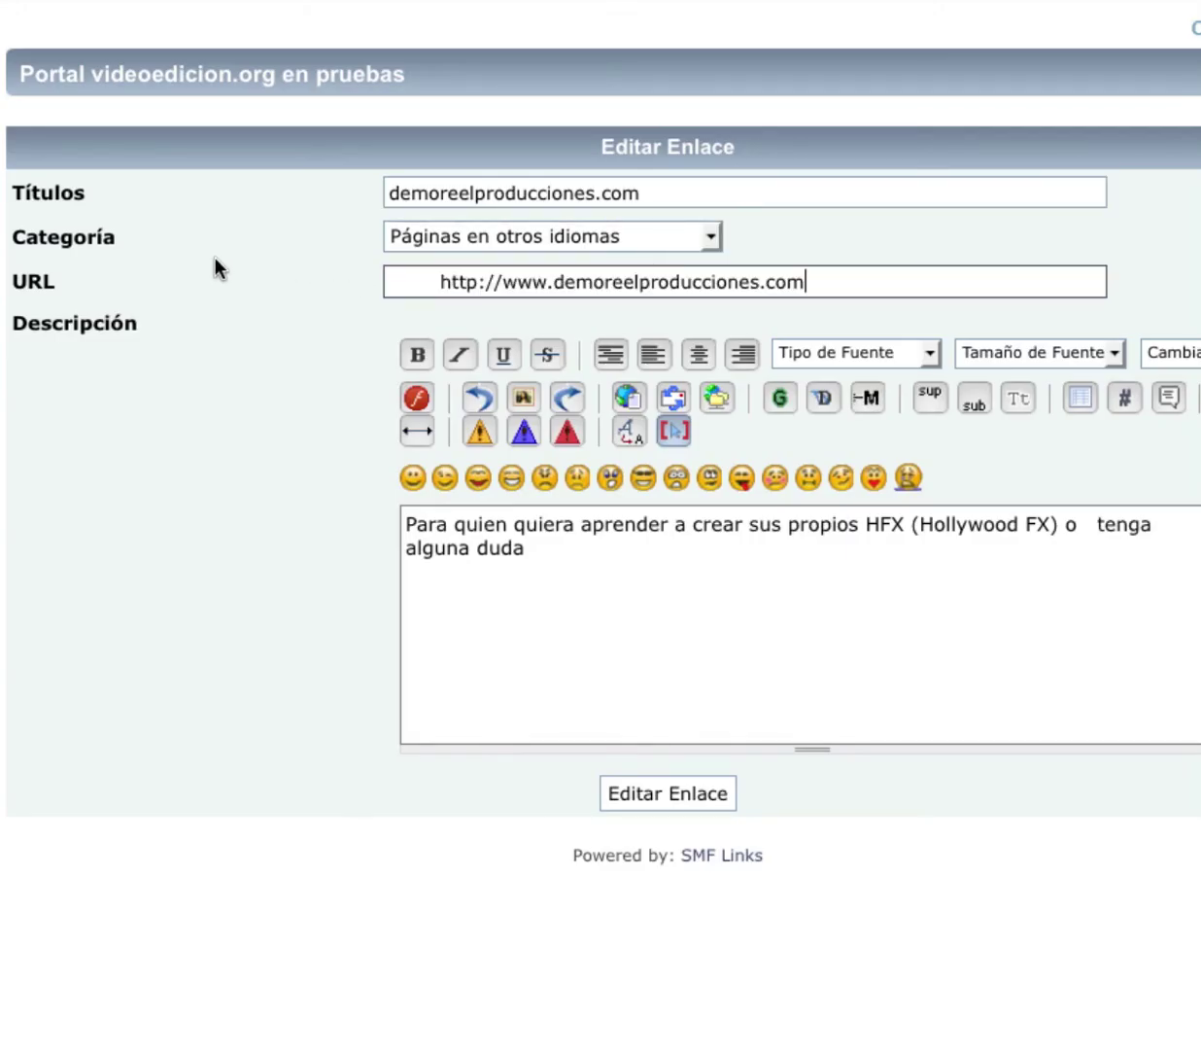
drag(440, 281, 209, 282)
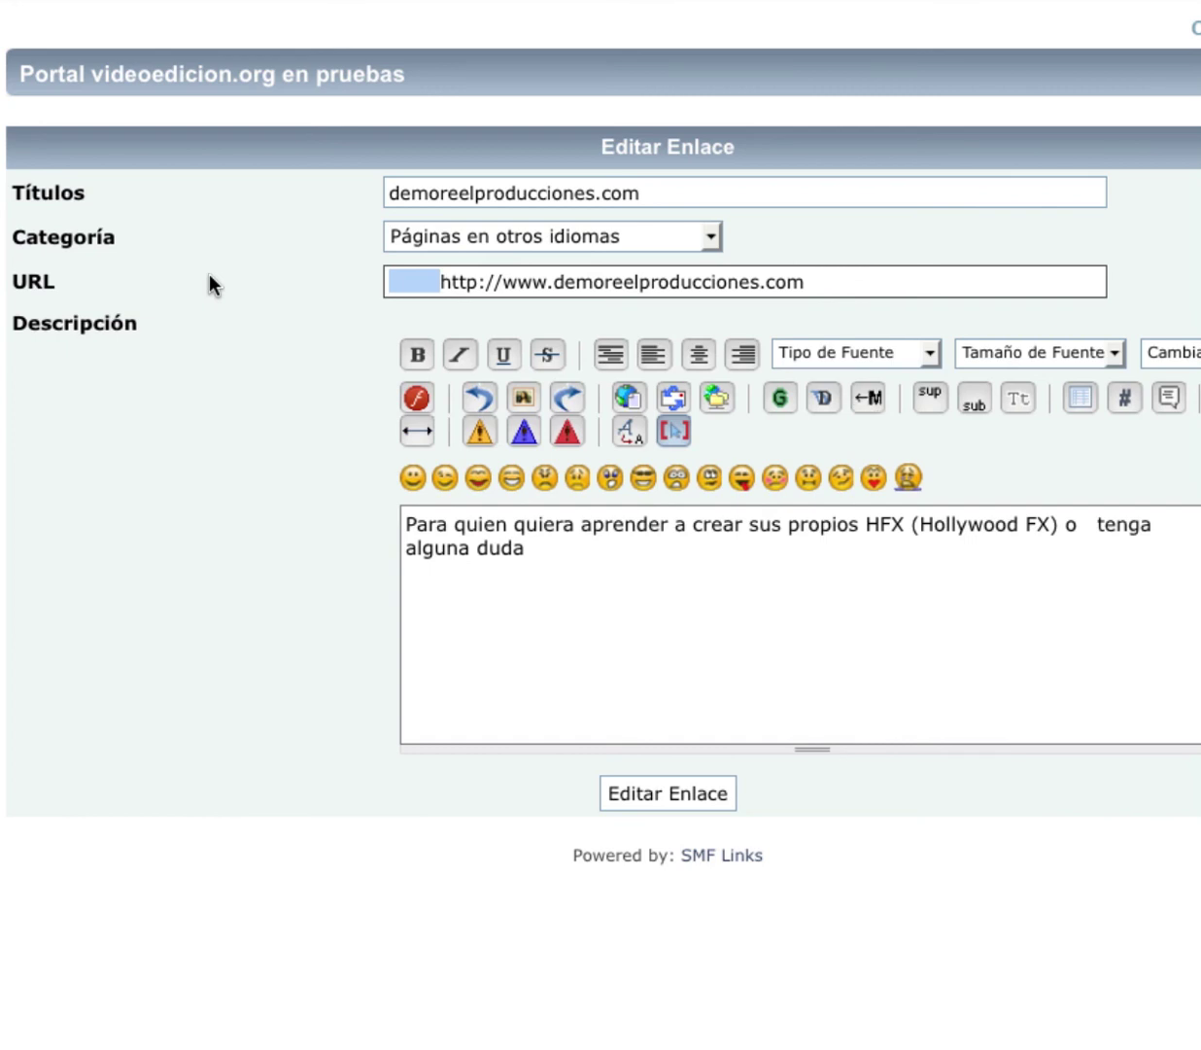
key(BackSpace)
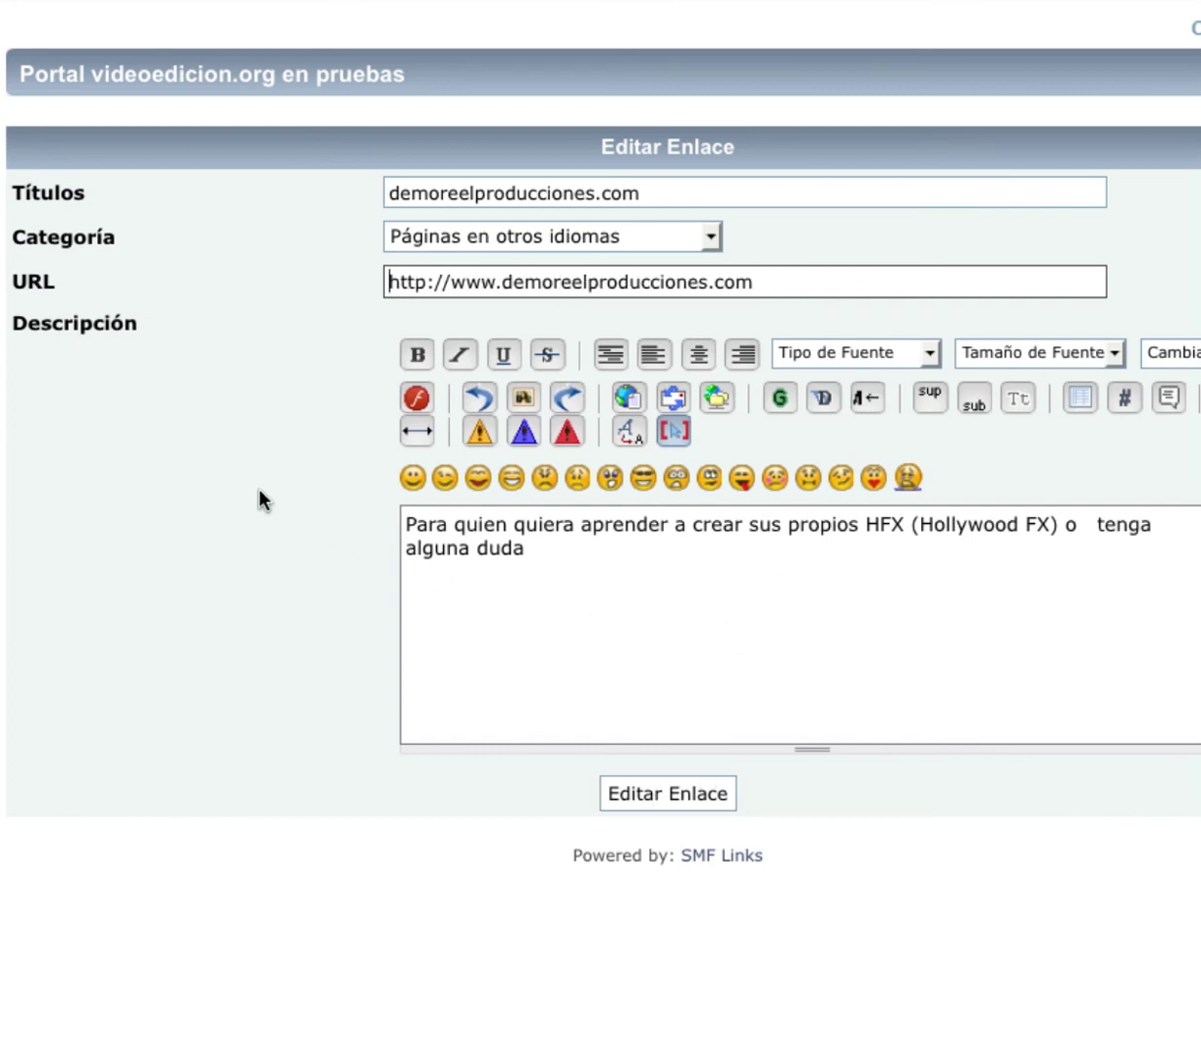
click(597, 238)
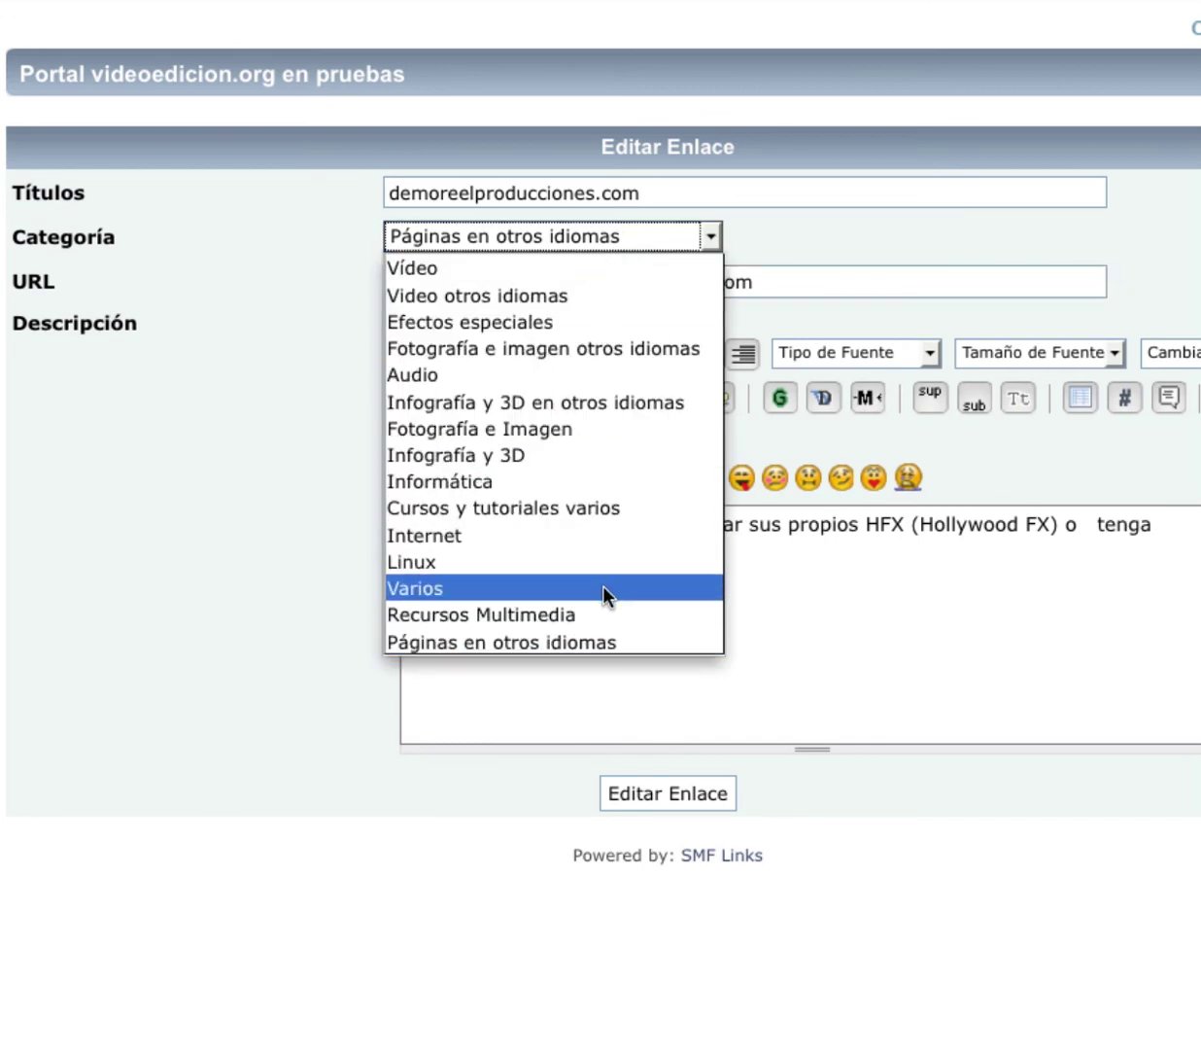
click(291, 413)
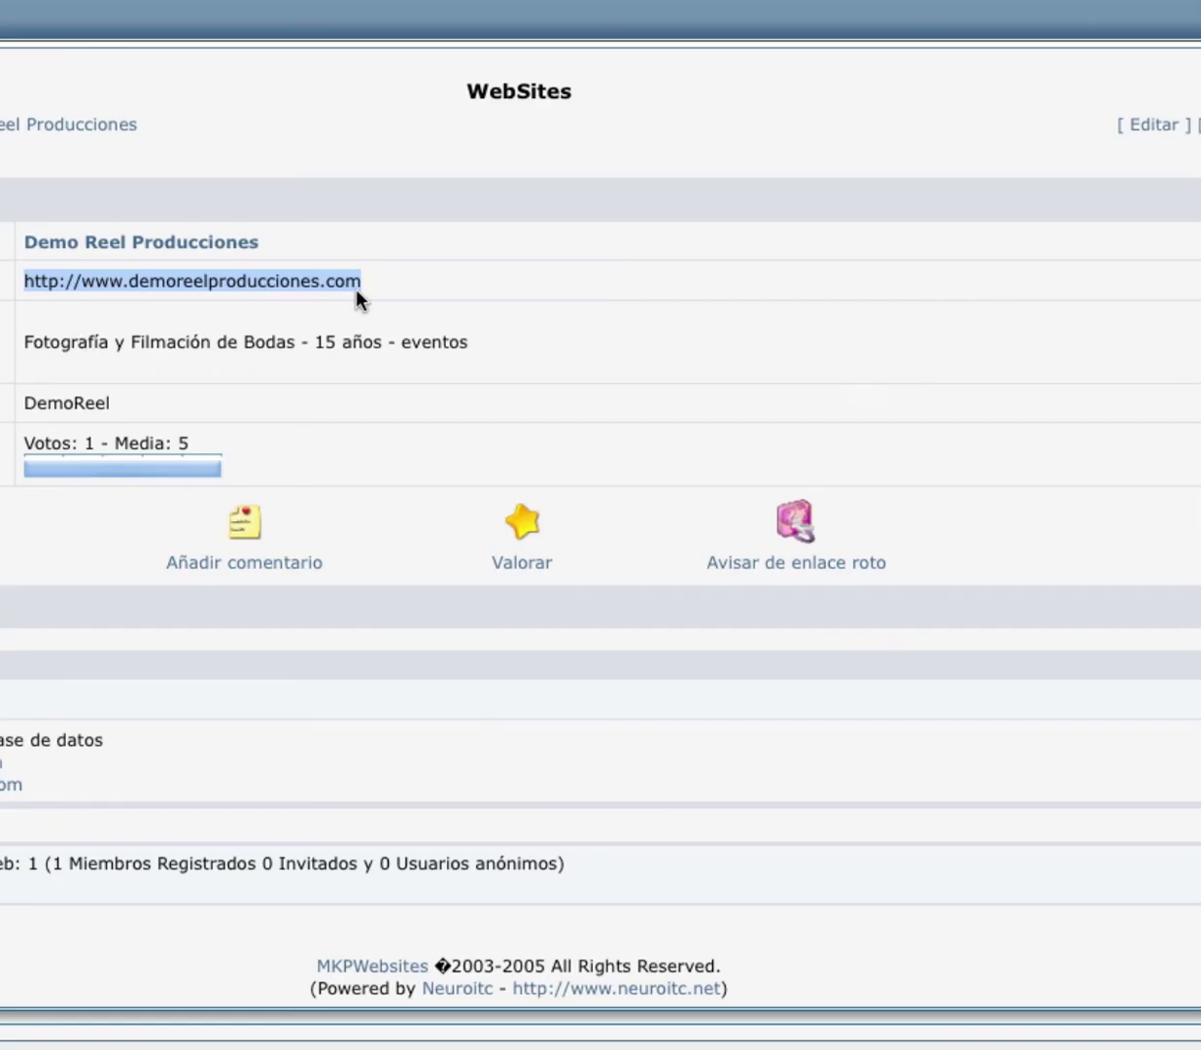
click(365, 297)
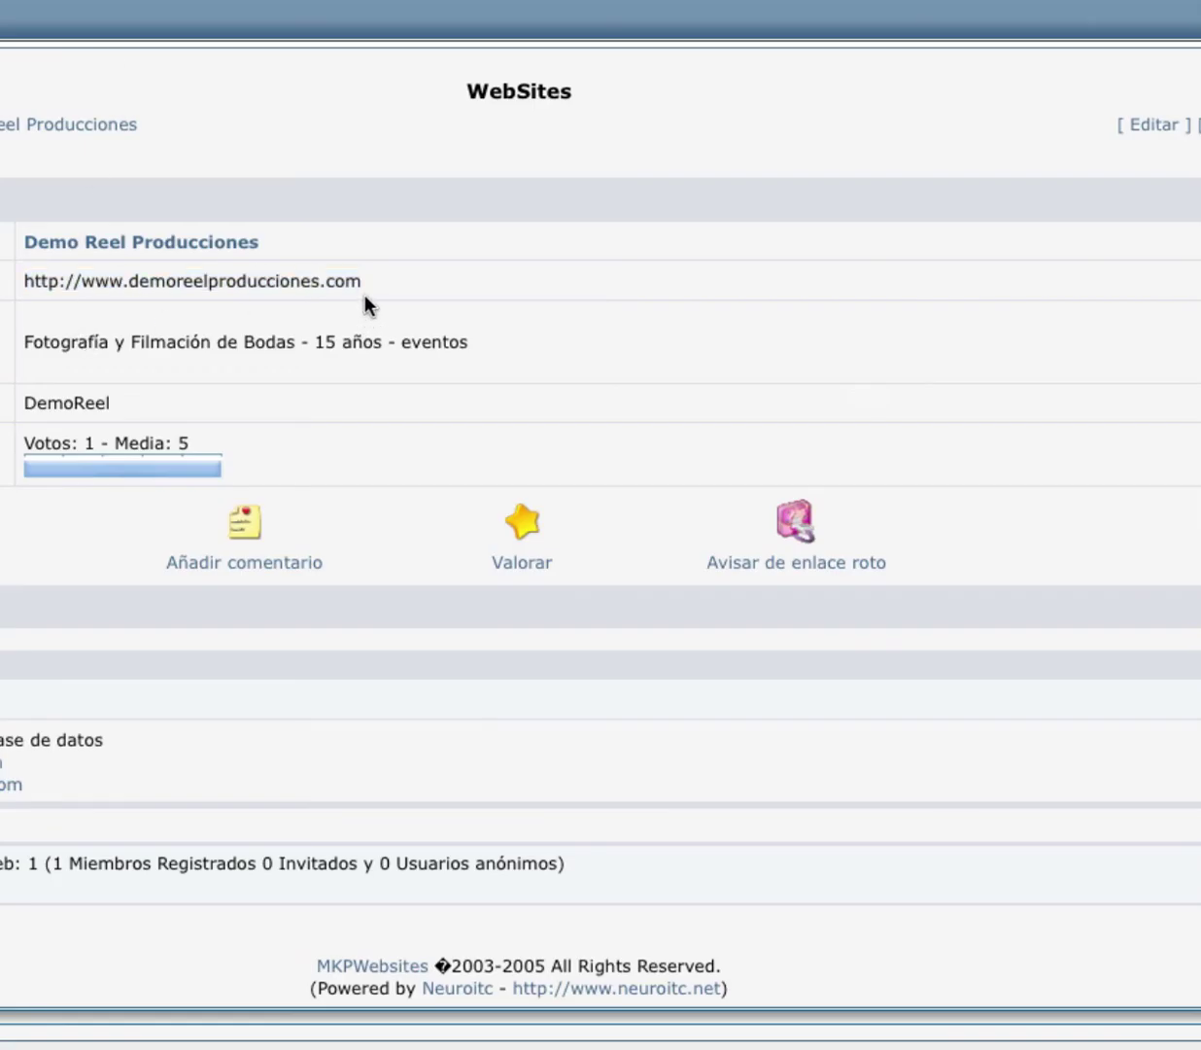